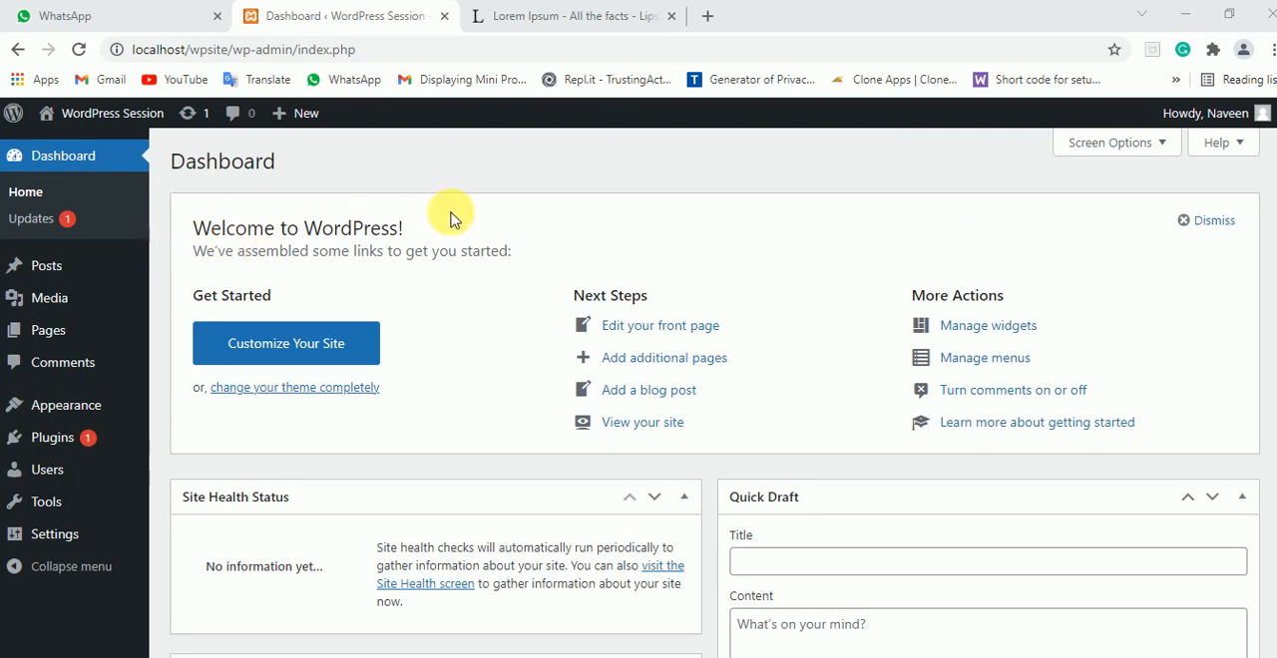
# Create a new post and title it "Demo"
pyautogui.click(58, 275)
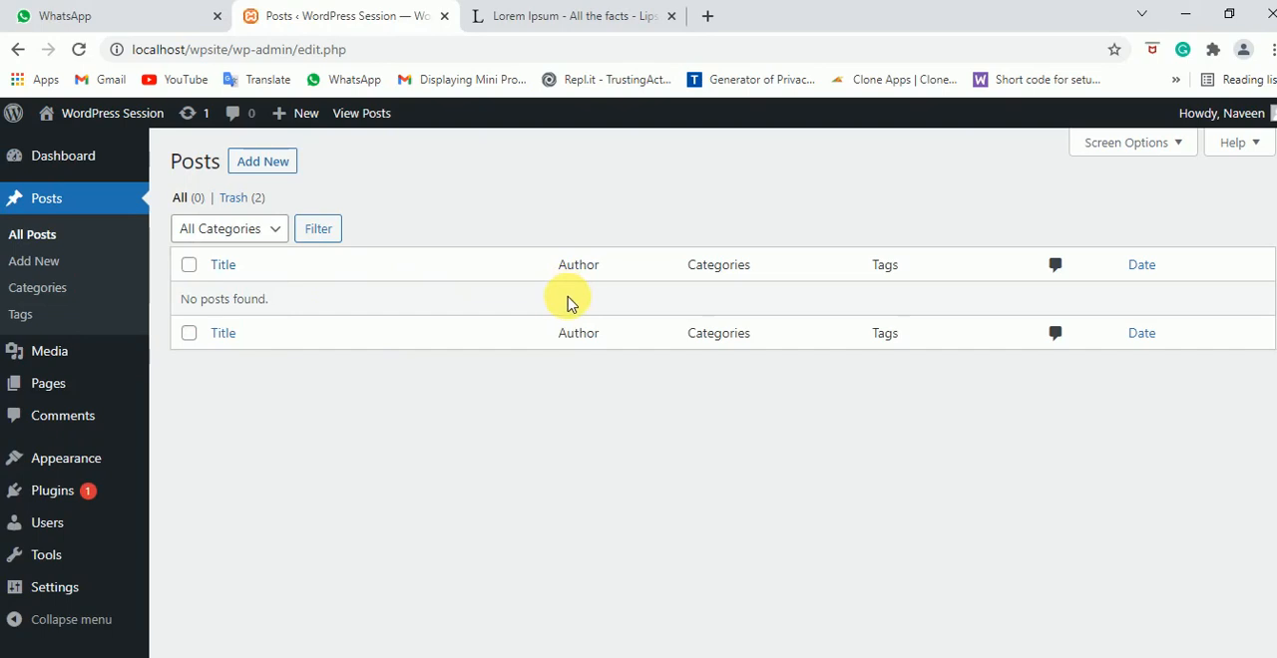
pyautogui.click(281, 166)
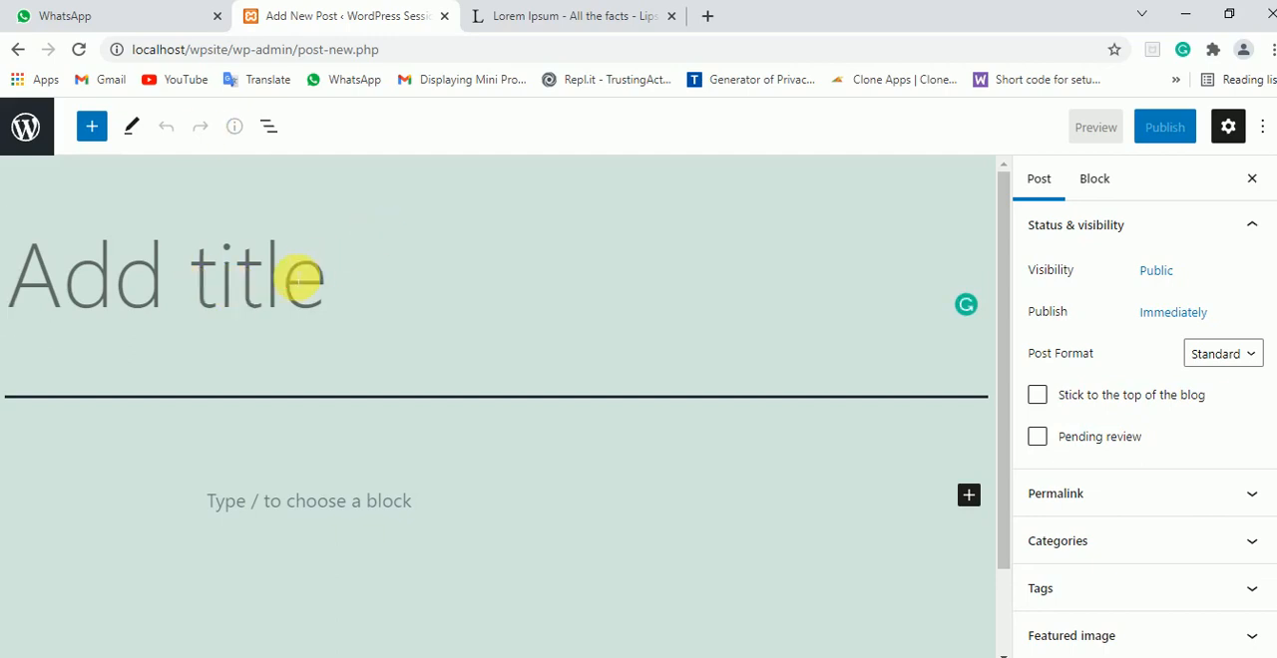
pyautogui.write('Demo')
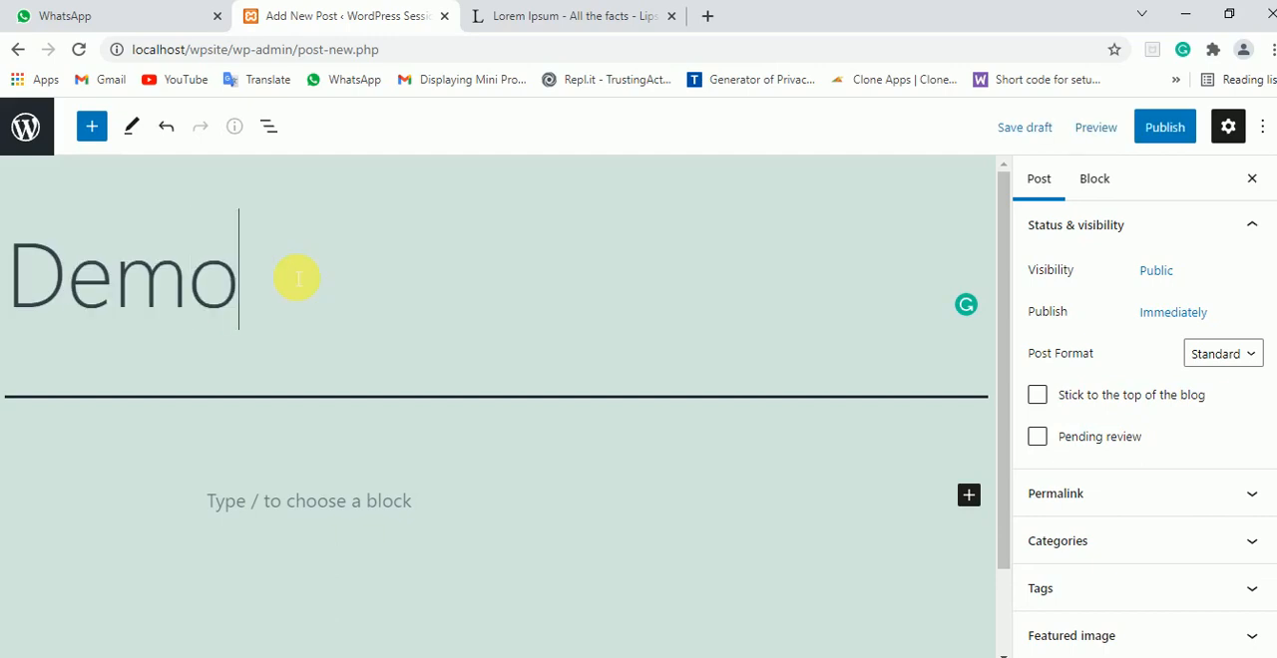
# Copy the "What is Lorem Ipsum?" paragraph and the "Why do we use it?" section from lipsum.com into the post's body
pyautogui.click(320, 512)
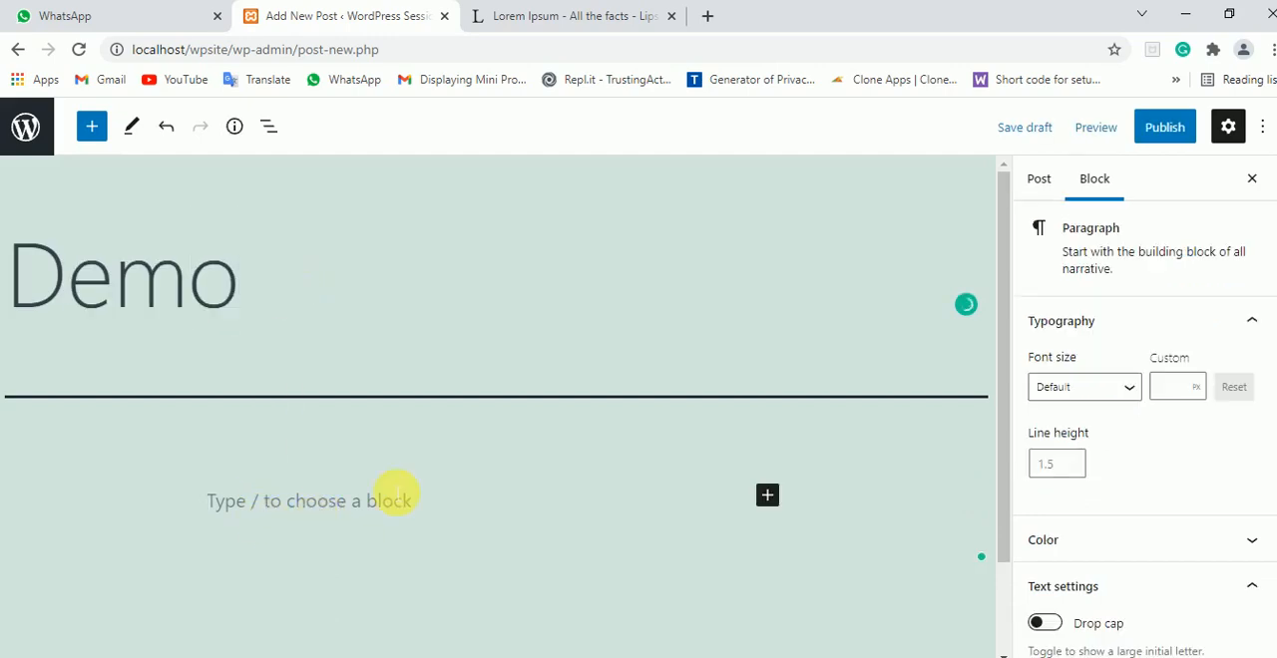
pyautogui.click(565, 12)
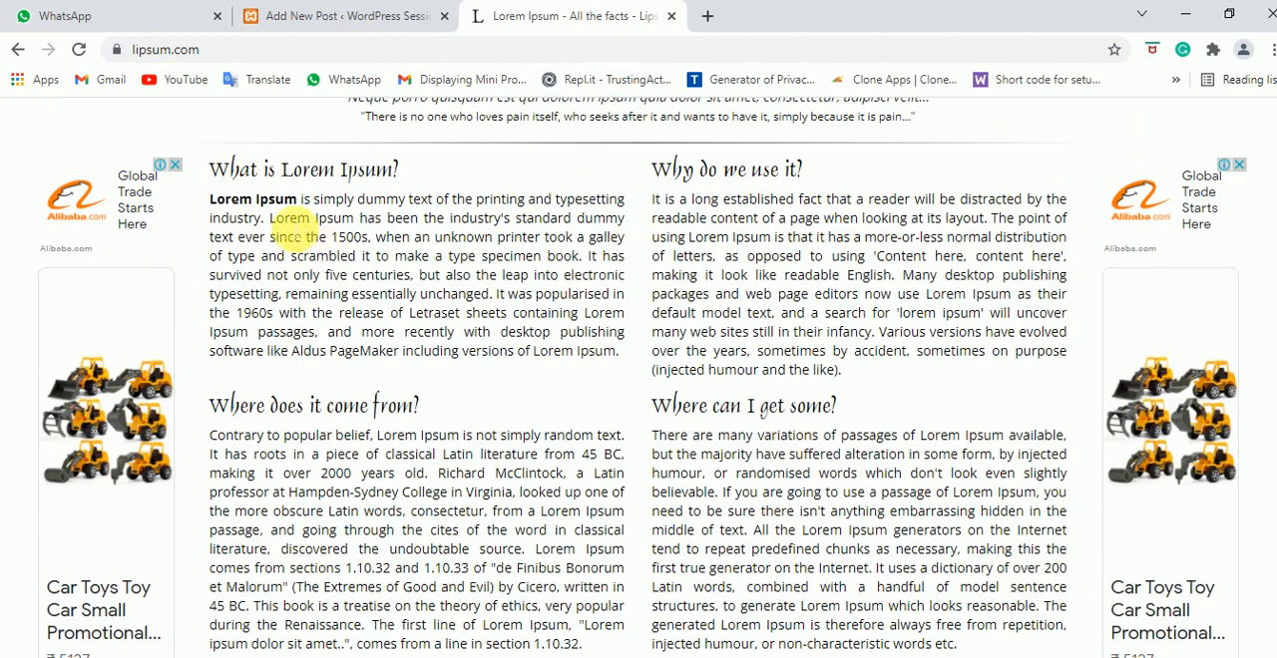
pyautogui.moveTo(212, 200); pyautogui.dragTo(628, 357)
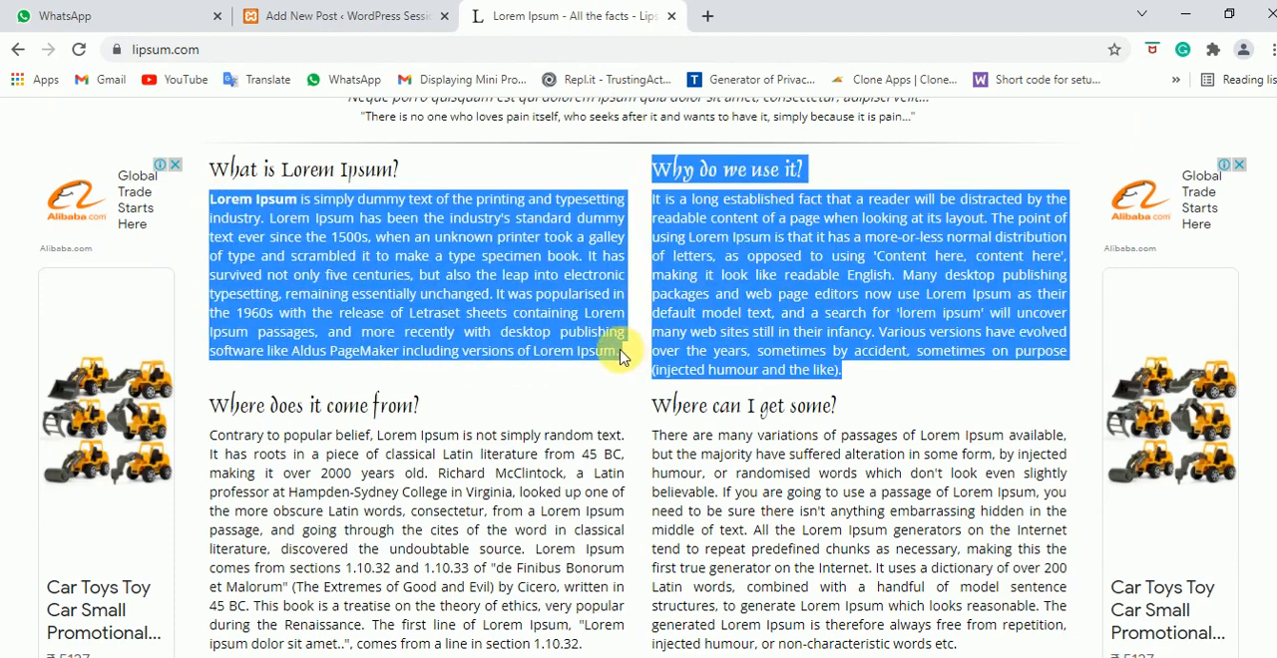
pyautogui.click(546, 337)
pyautogui.moveTo(207, 200); pyautogui.dragTo(368, 265)
pyautogui.click(428, 285)
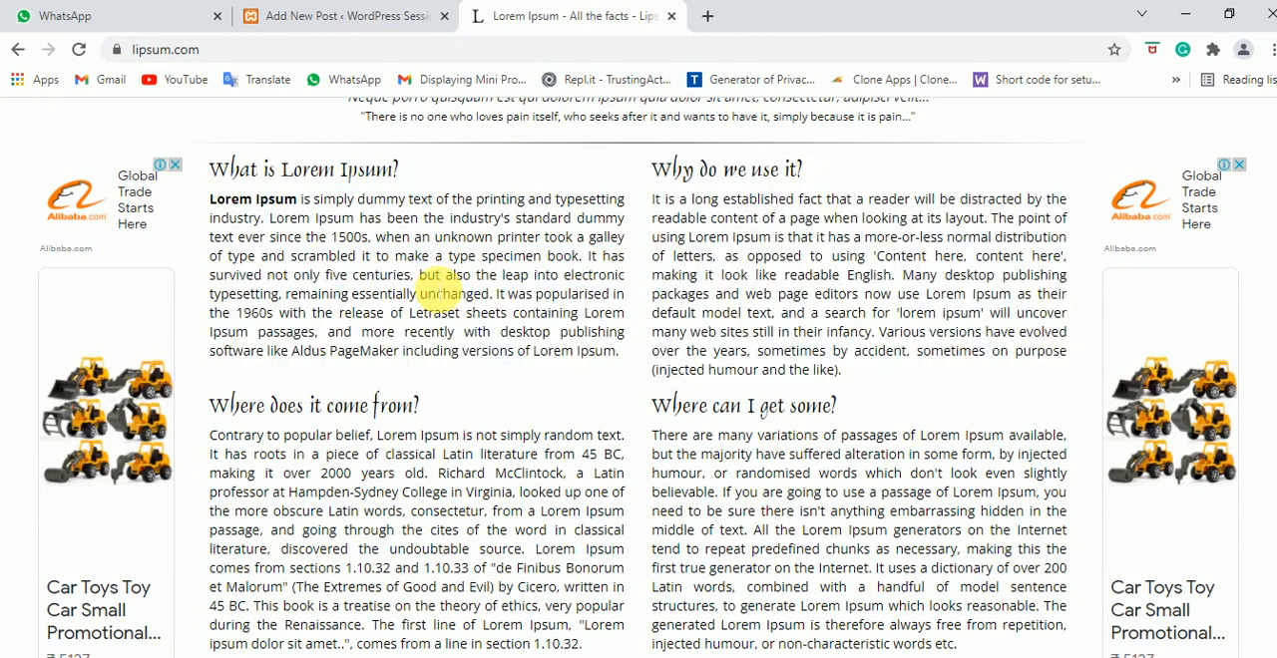
pyautogui.moveTo(212, 200); pyautogui.dragTo(607, 353)
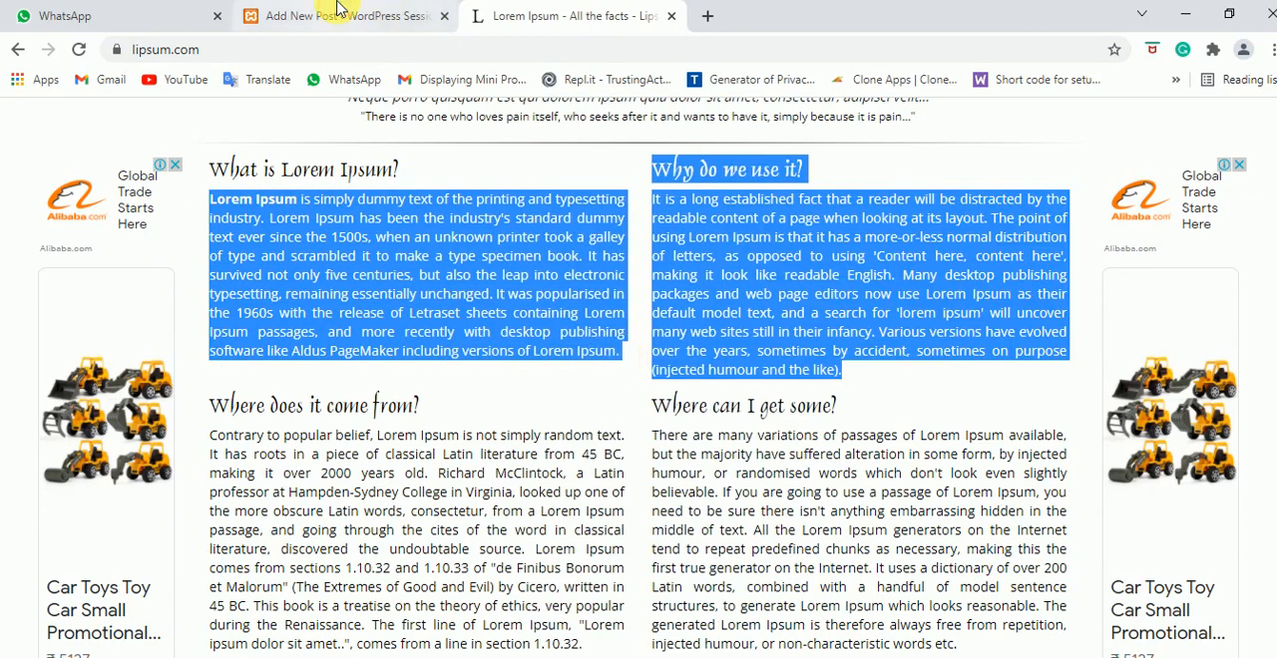
pyautogui.click(334, 15)
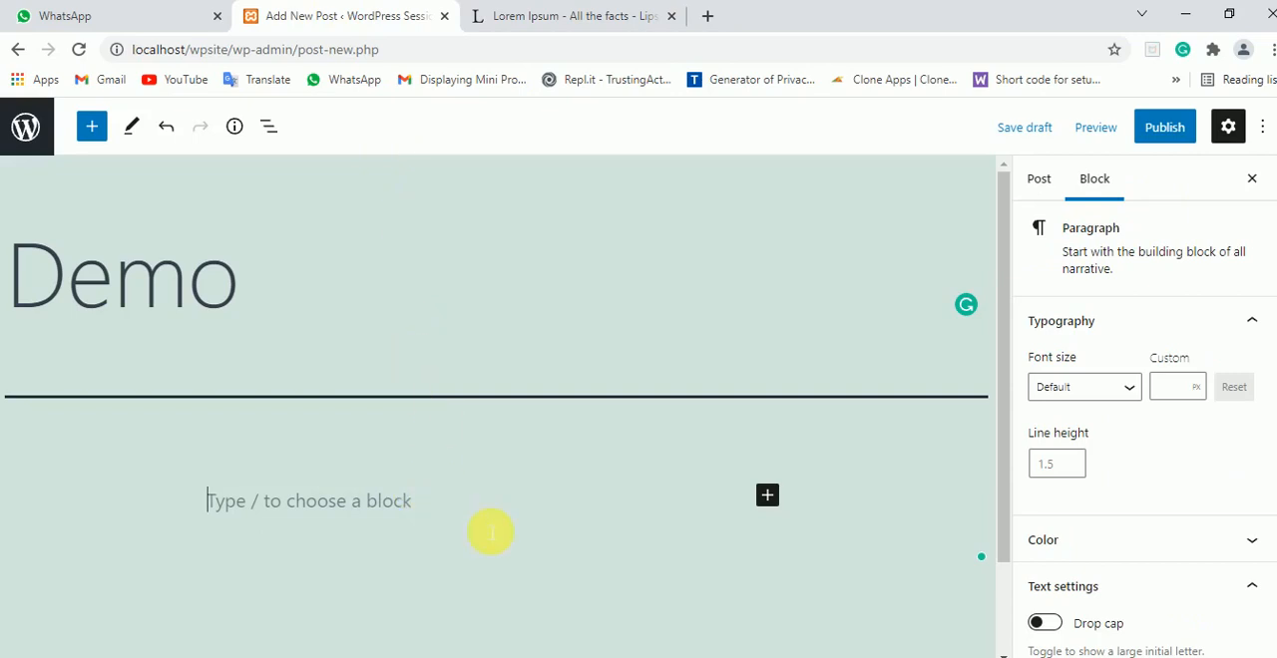
pyautogui.hotkey('ctrl', 'v')
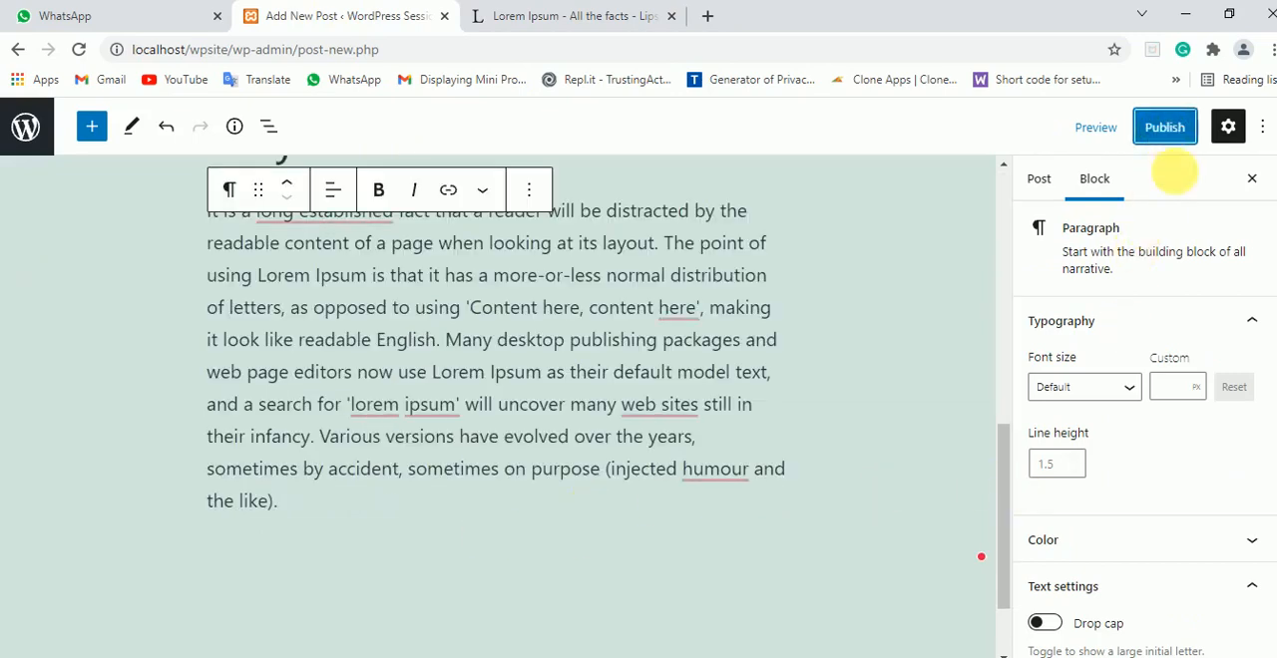
# Publish the Demo post and return to the refreshed list of all posts
pyautogui.click(1167, 129)
pyautogui.click(1099, 127)
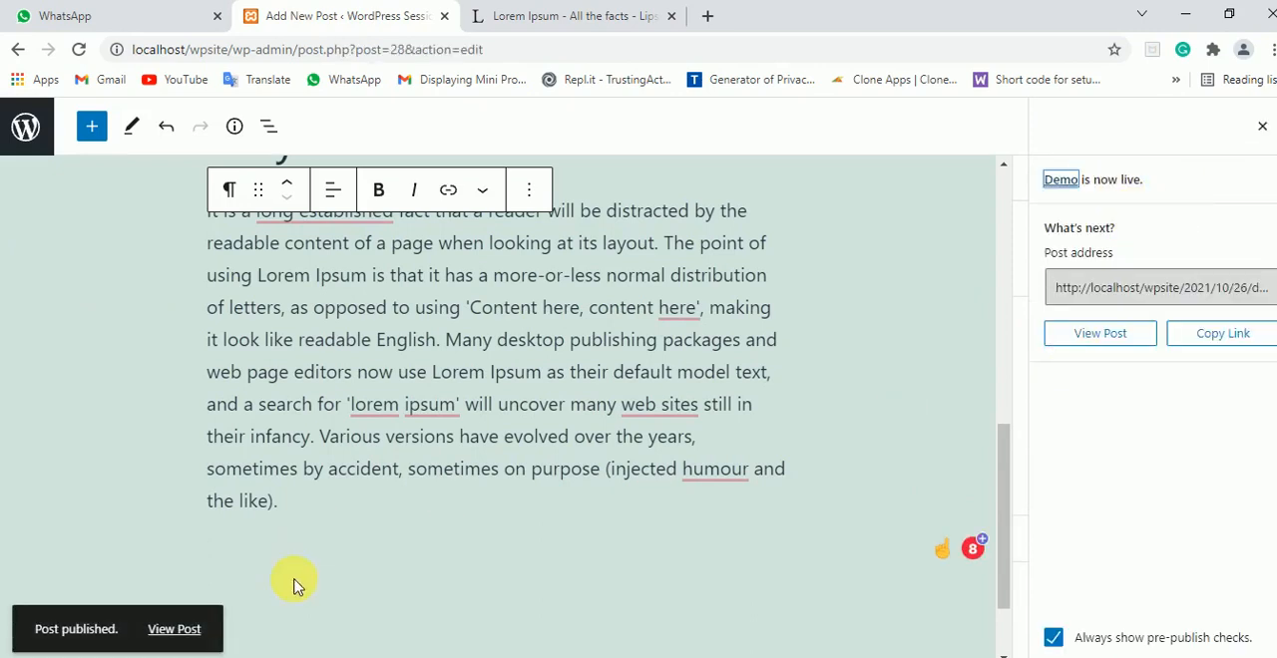
pyautogui.click(18, 49)
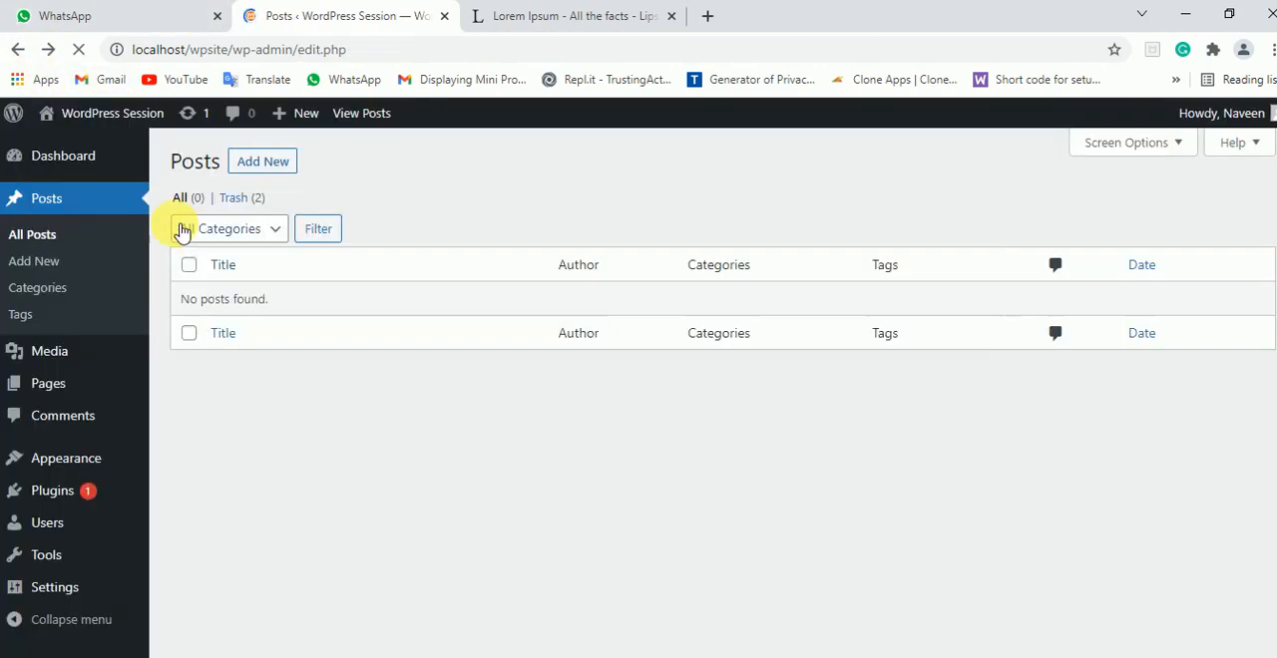
pyautogui.click(49, 237)
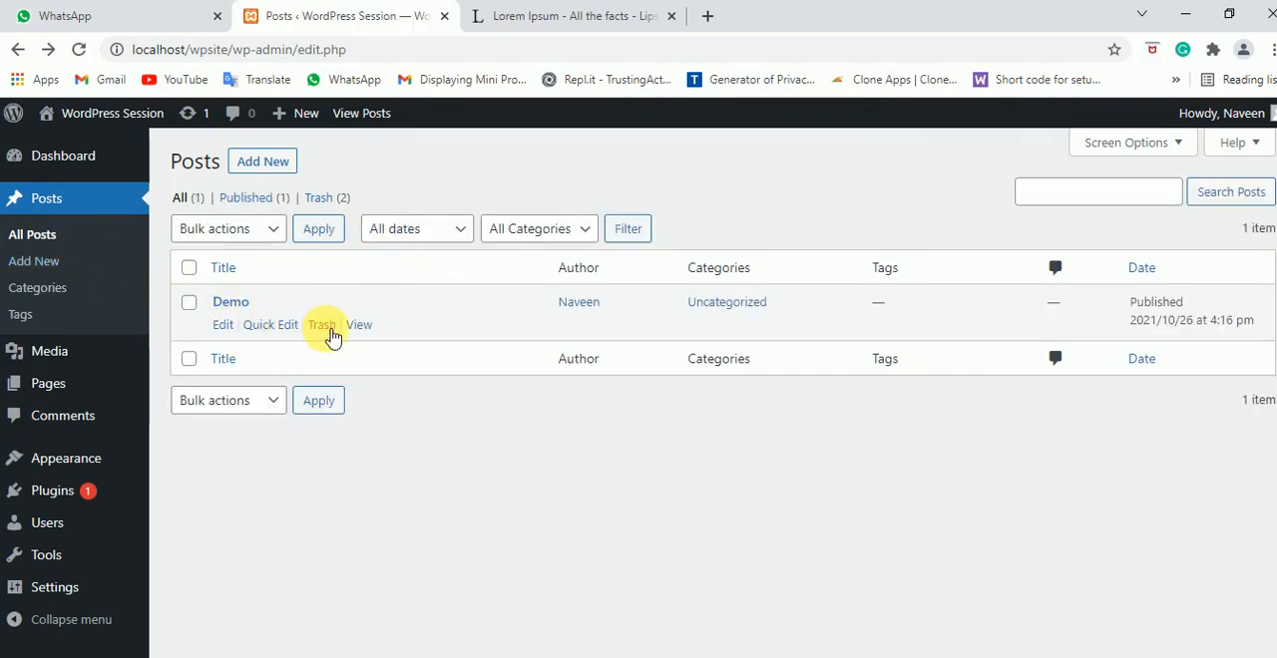
# View the published Demo post on the site and examine its text, category line, comment form and footer
pyautogui.keyDown('ctrl'); pyautogui.click(368, 329); pyautogui.keyUp('ctrl')
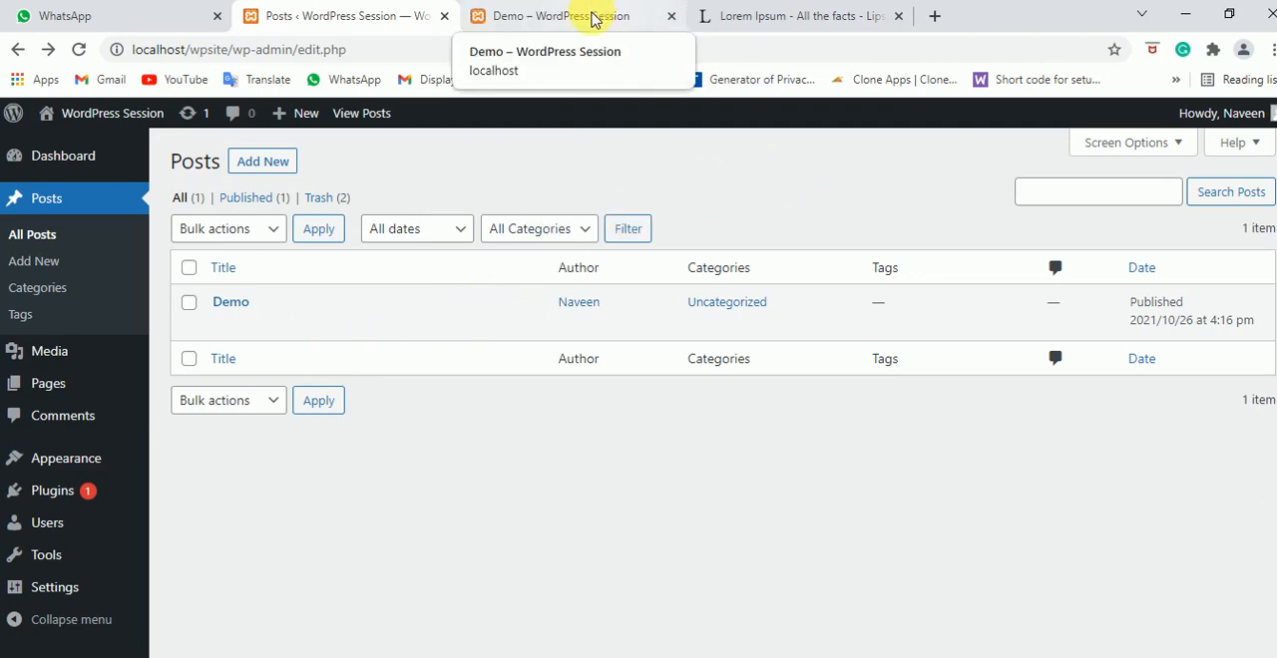
pyautogui.click(594, 20)
pyautogui.scroll(-6, 675, 351)
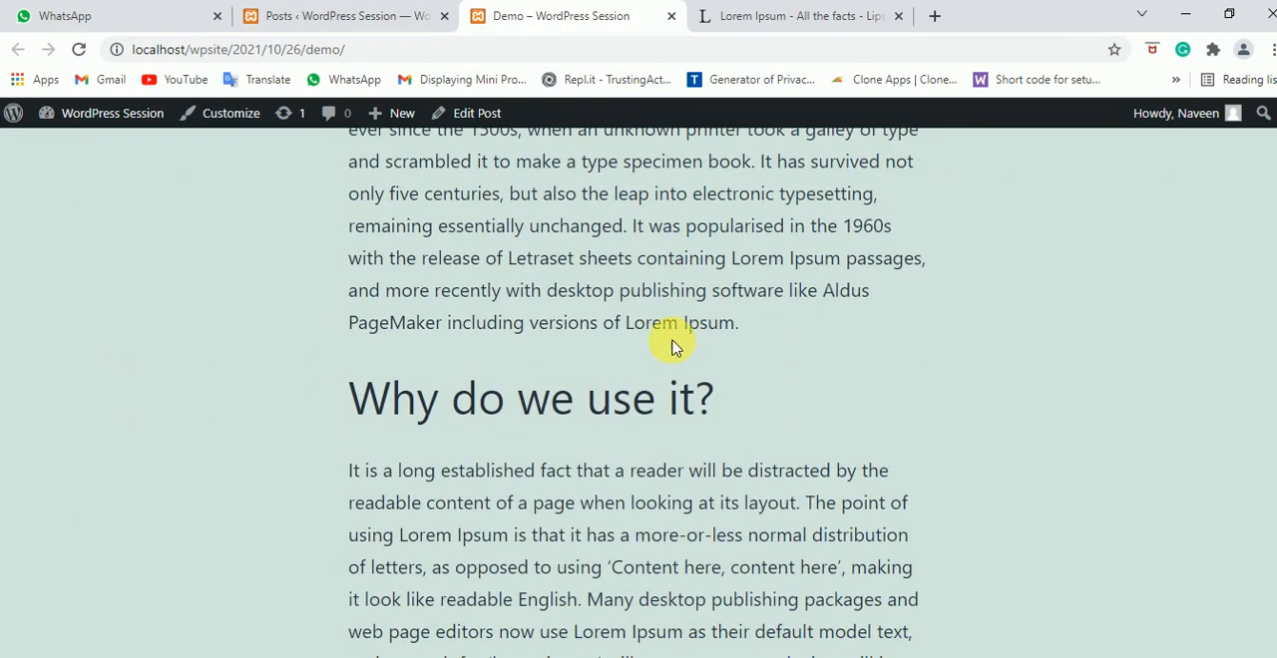
pyautogui.scroll(-4, 866, 349)
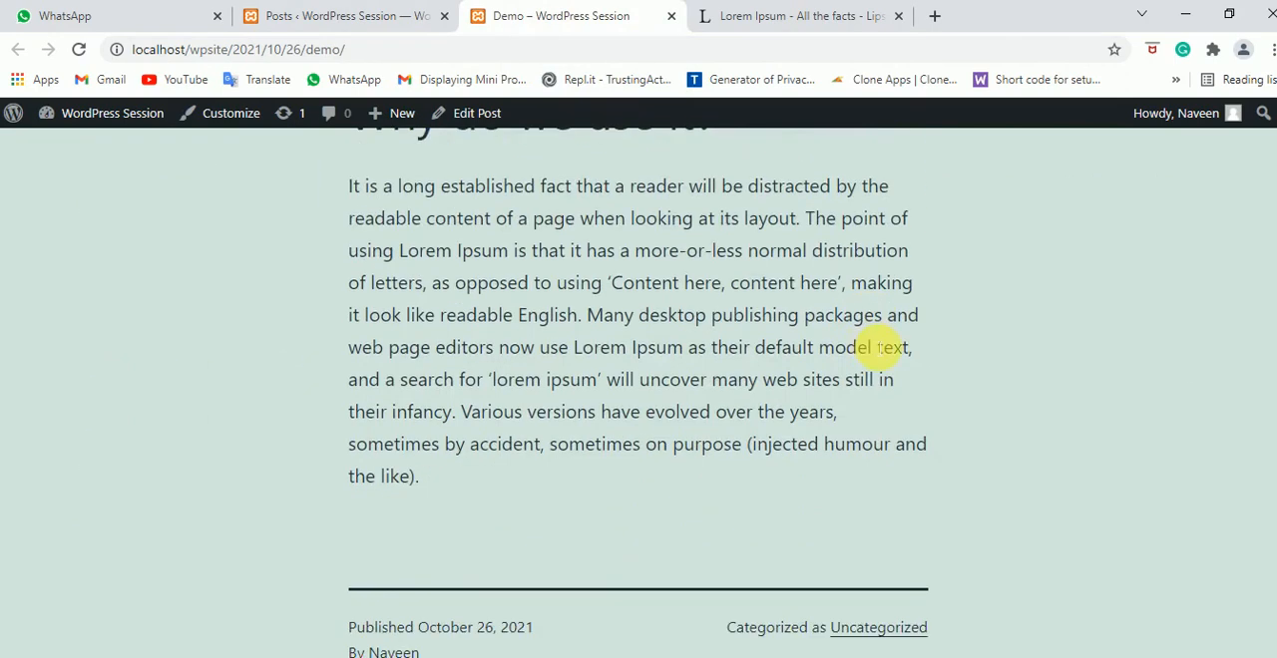
pyautogui.scroll(-2, 887, 345)
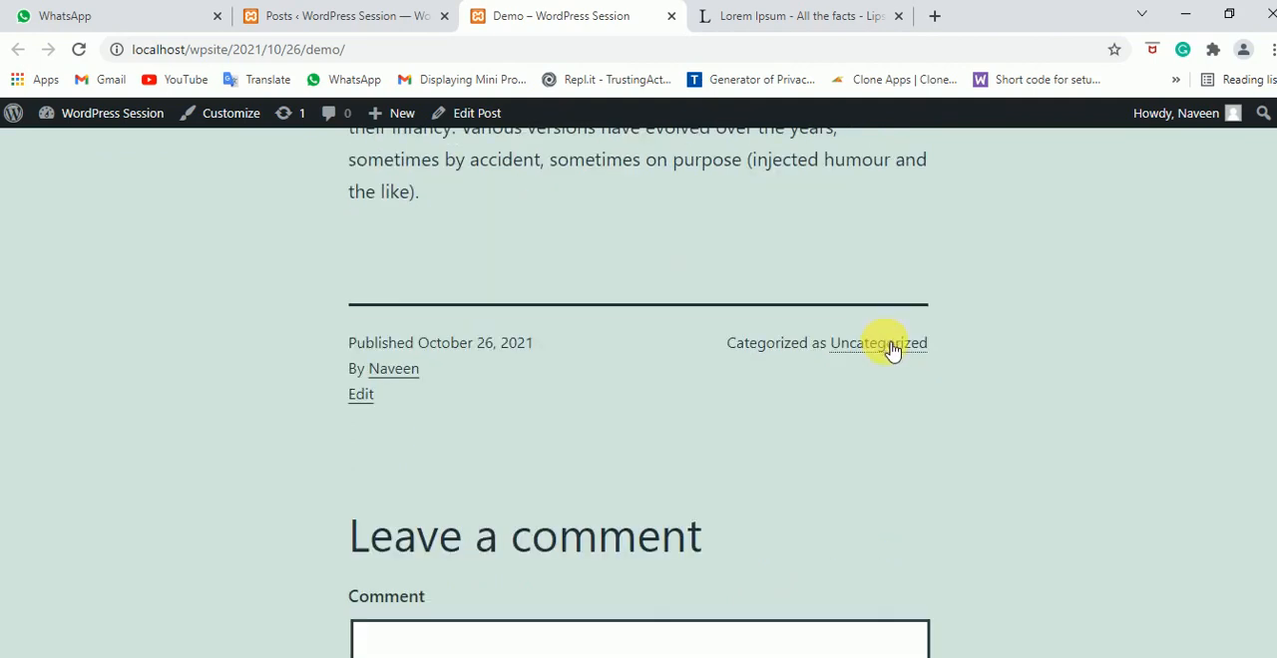
pyautogui.scroll(-7, 891, 350)
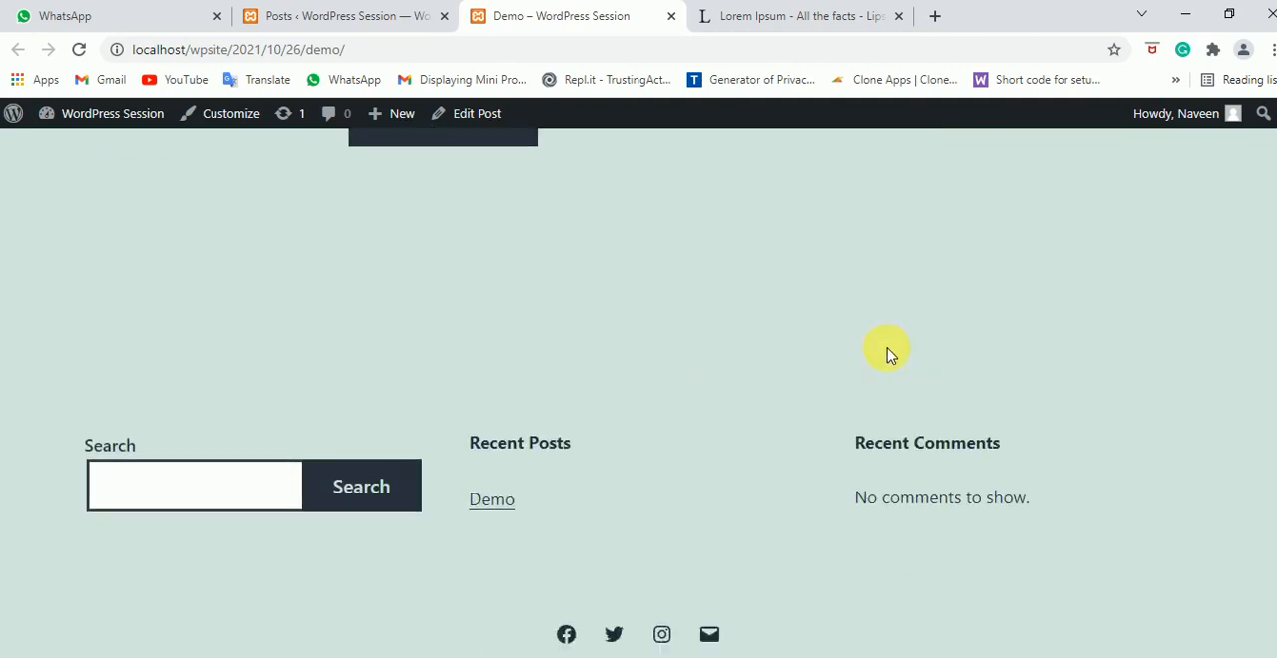
pyautogui.scroll(-2, 891, 354)
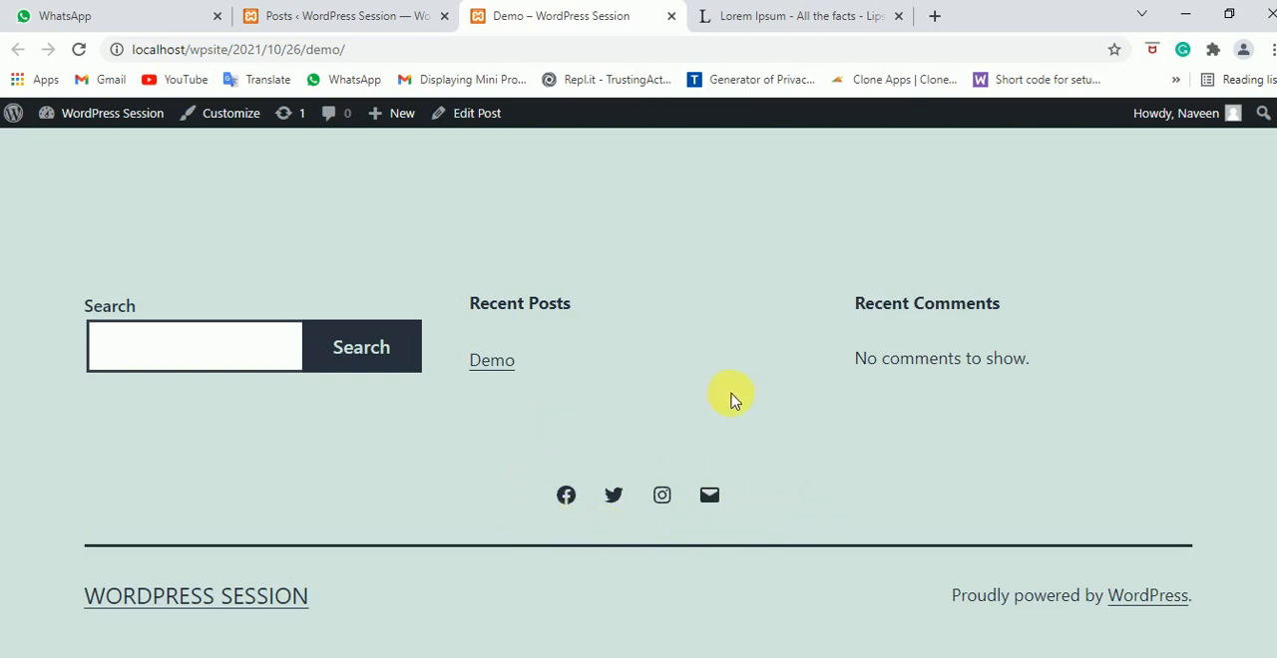
pyautogui.scroll(5, 695, 404)
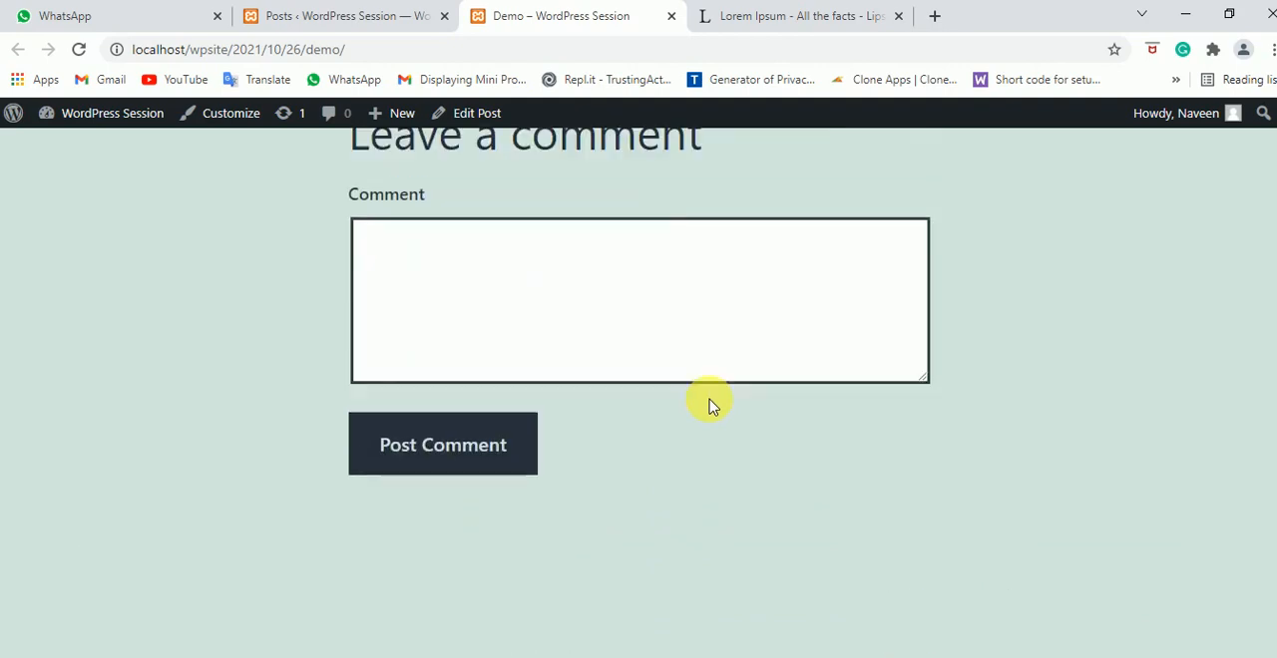
pyautogui.scroll(1, 848, 398)
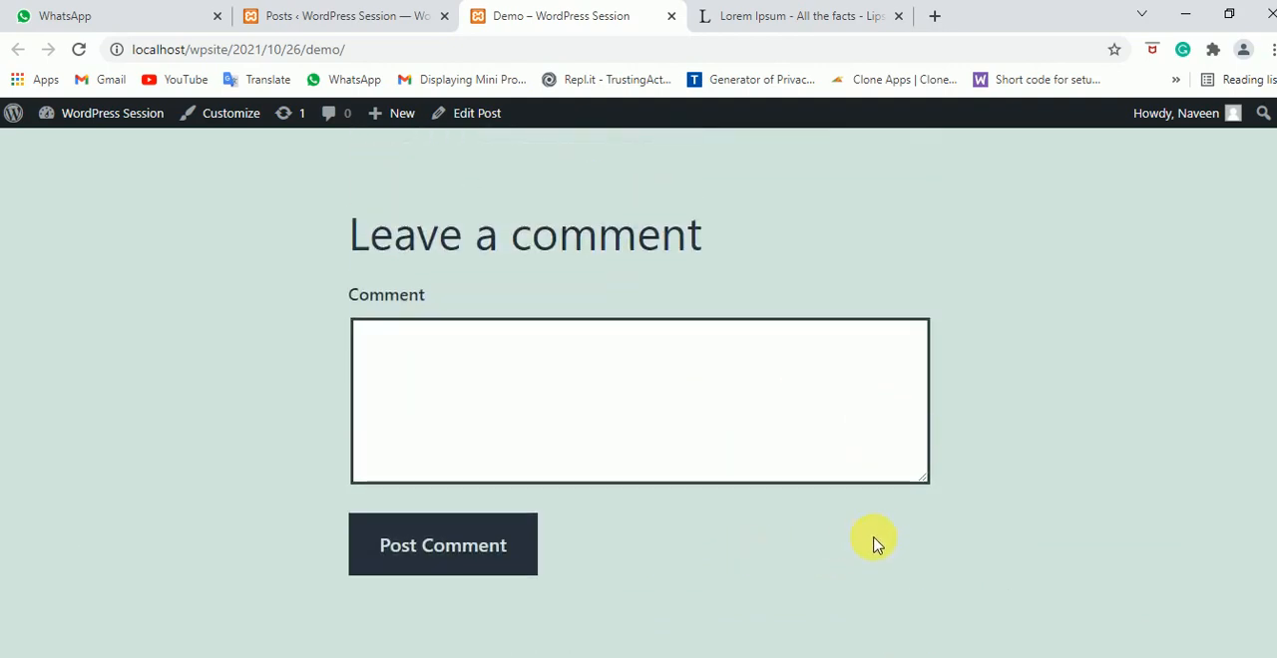
pyautogui.scroll(4, 843, 419)
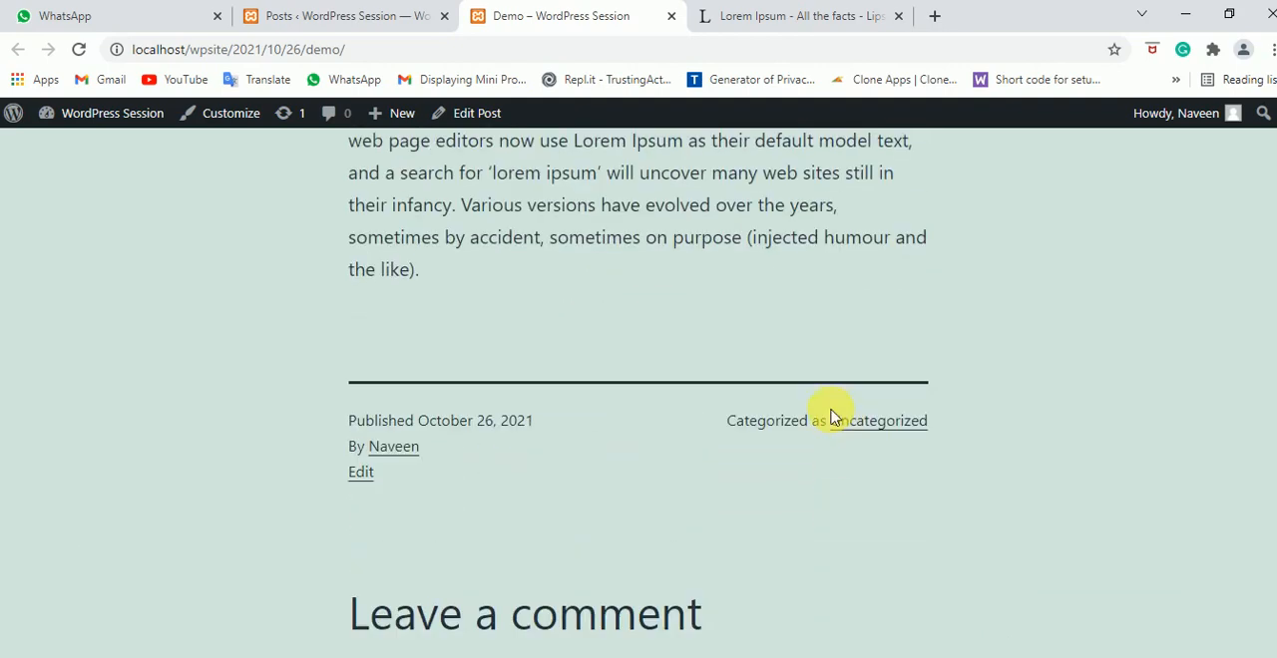
pyautogui.scroll(1, 618, 387)
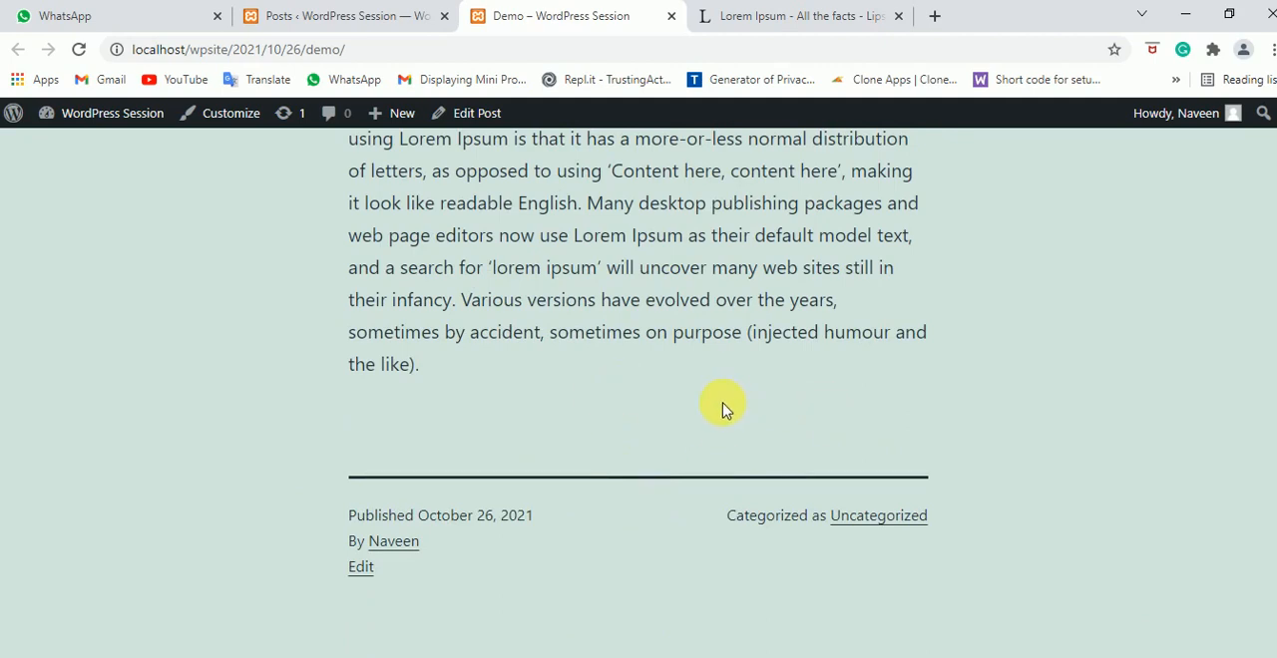
pyautogui.scroll(1, 724, 409)
pyautogui.scroll(2, 732, 404)
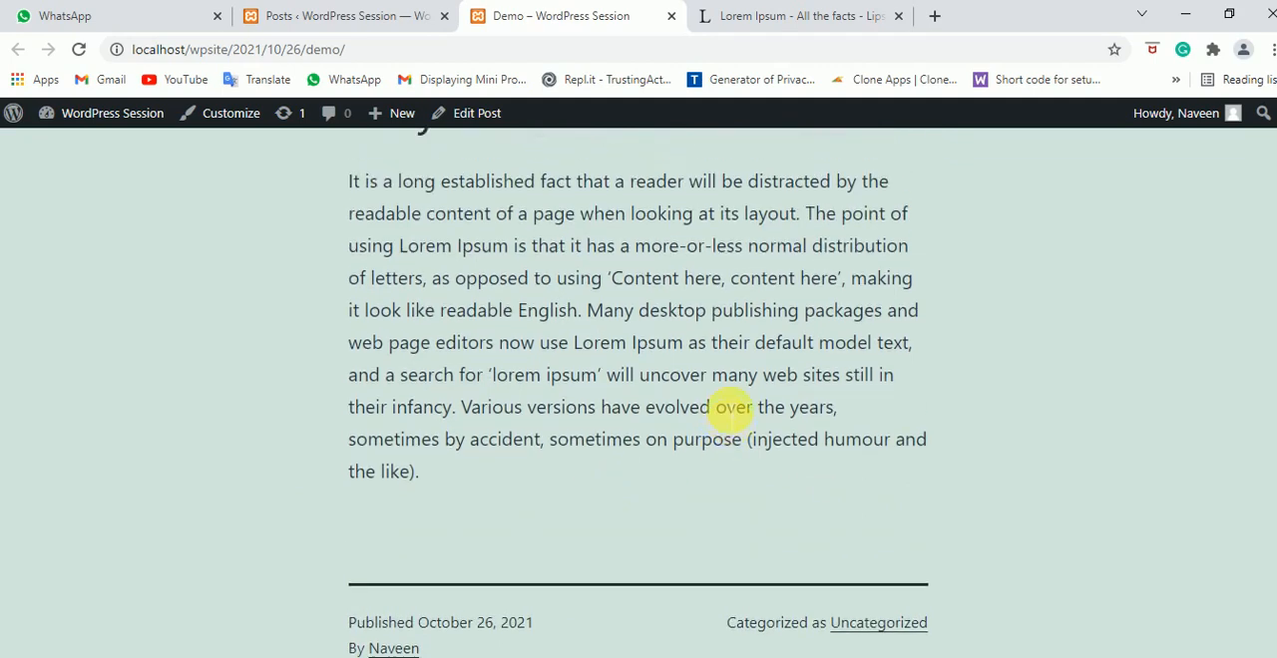
pyautogui.scroll(8, 856, 357)
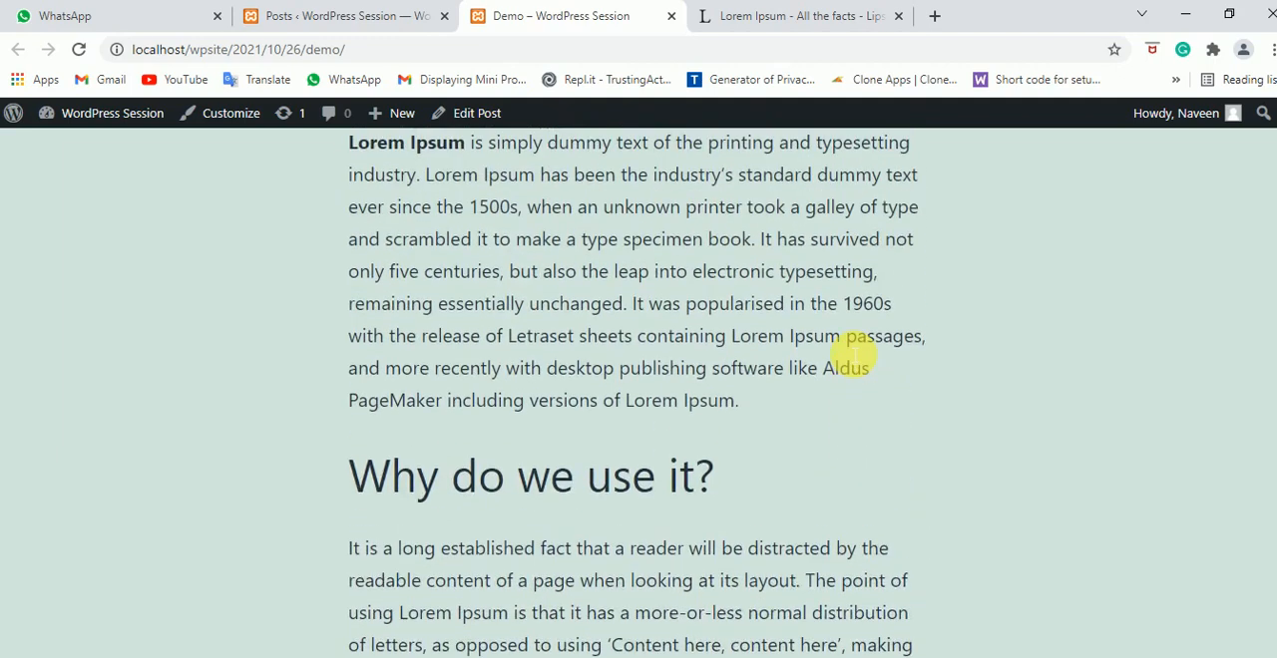
# Go back to the site's admin area and search the new plugins for "Add to any share"
pyautogui.click(310, 8)
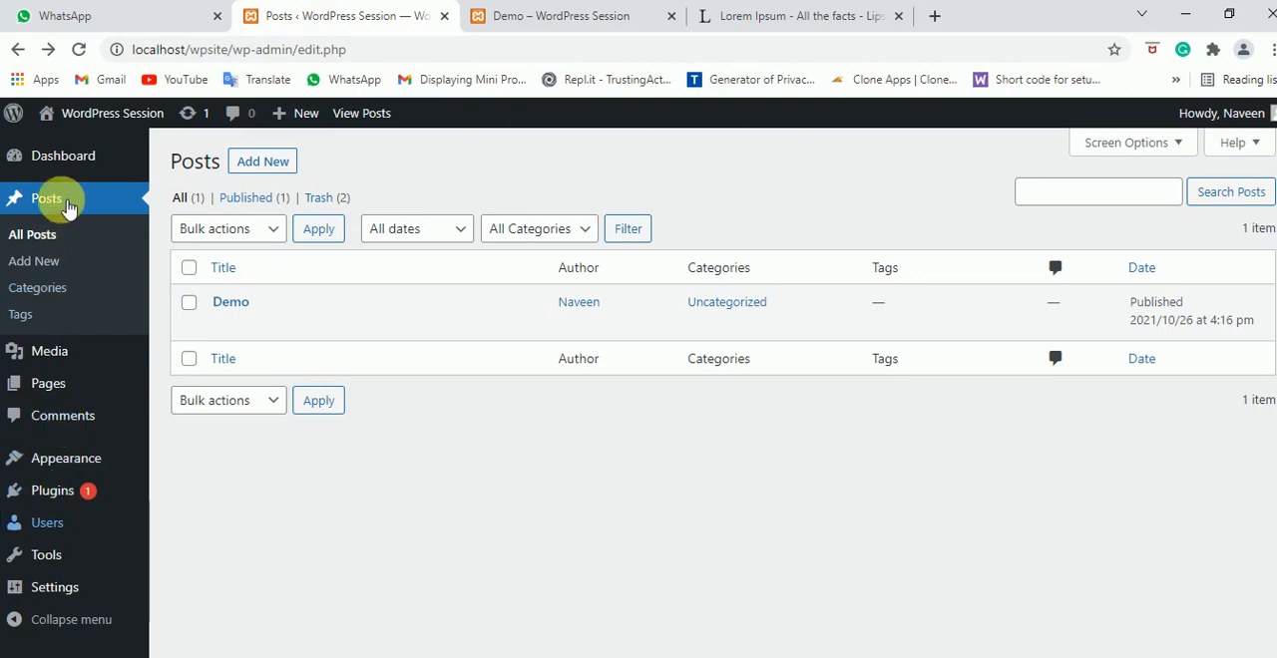
pyautogui.moveTo(51, 499)
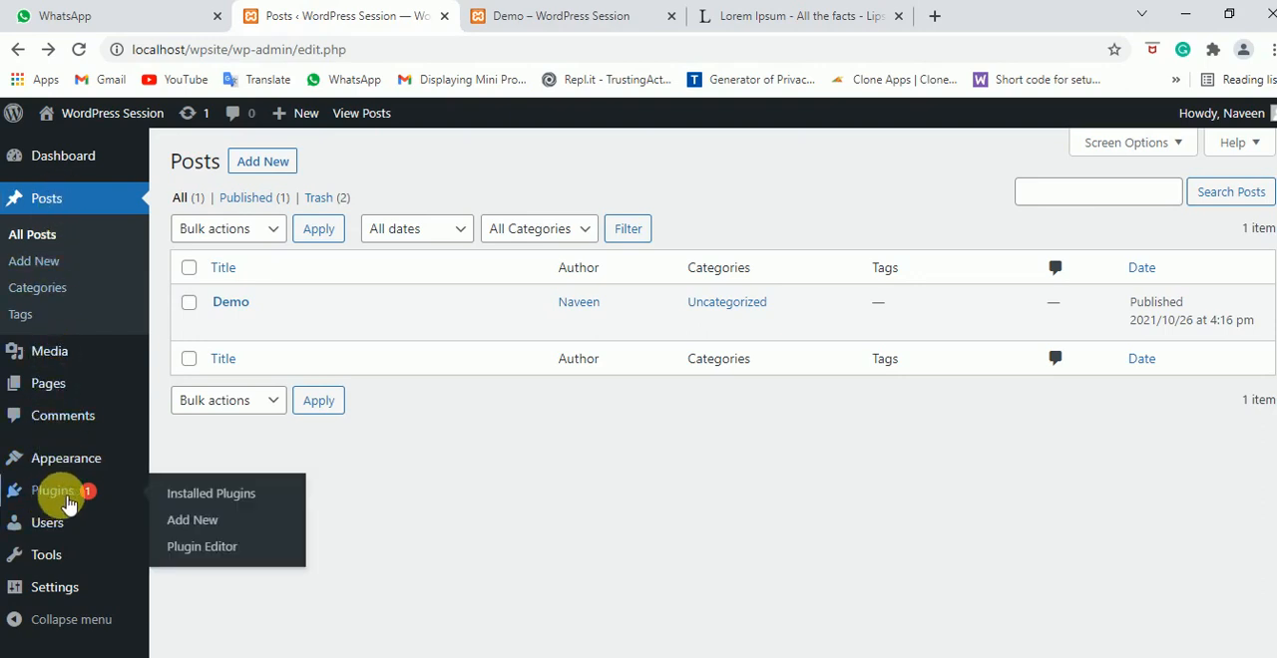
pyautogui.click(238, 522)
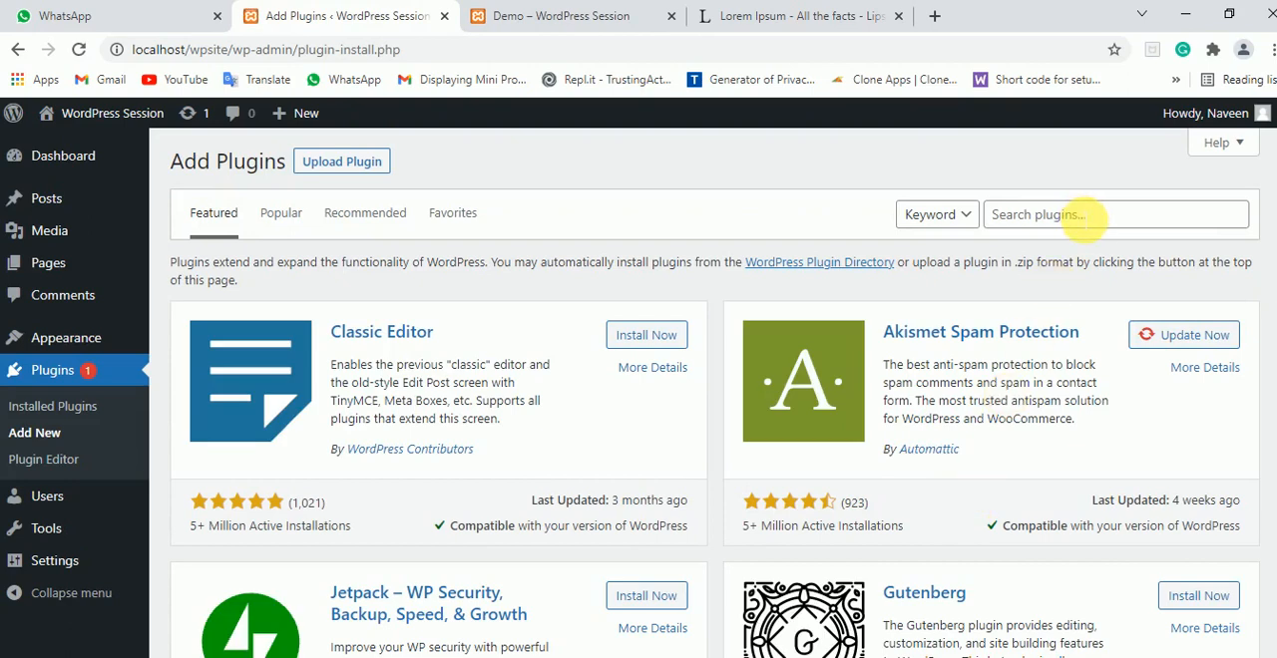
pyautogui.click(1082, 218)
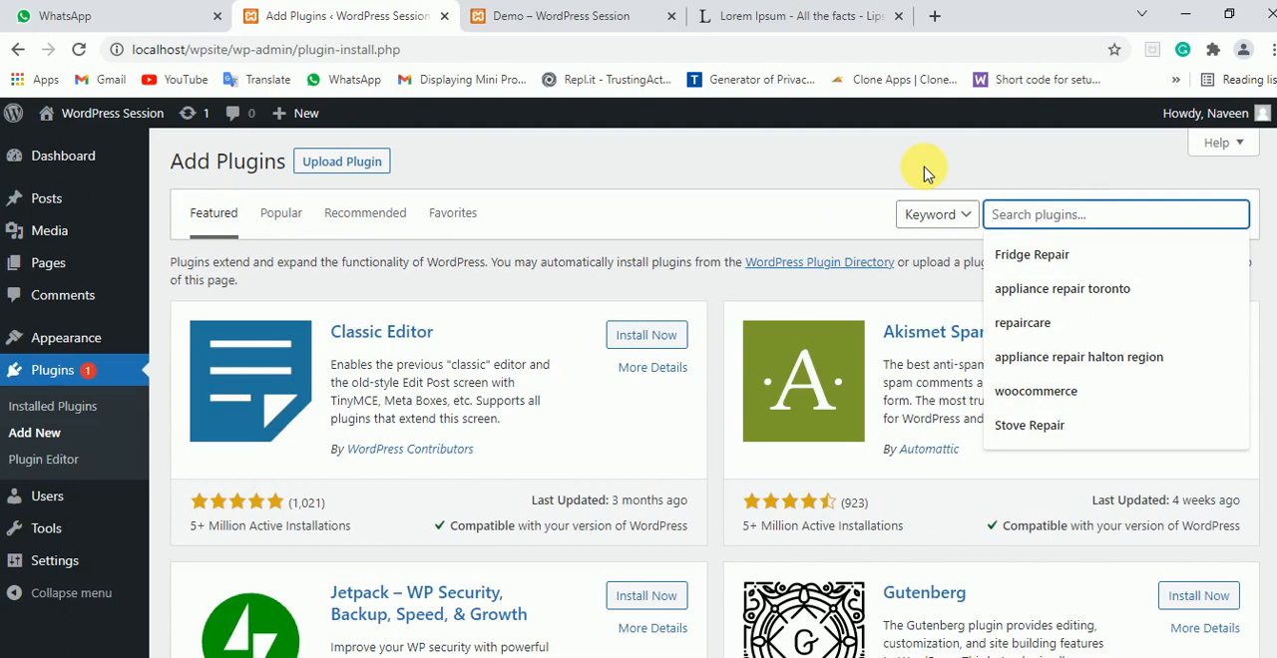
pyautogui.write('Add')
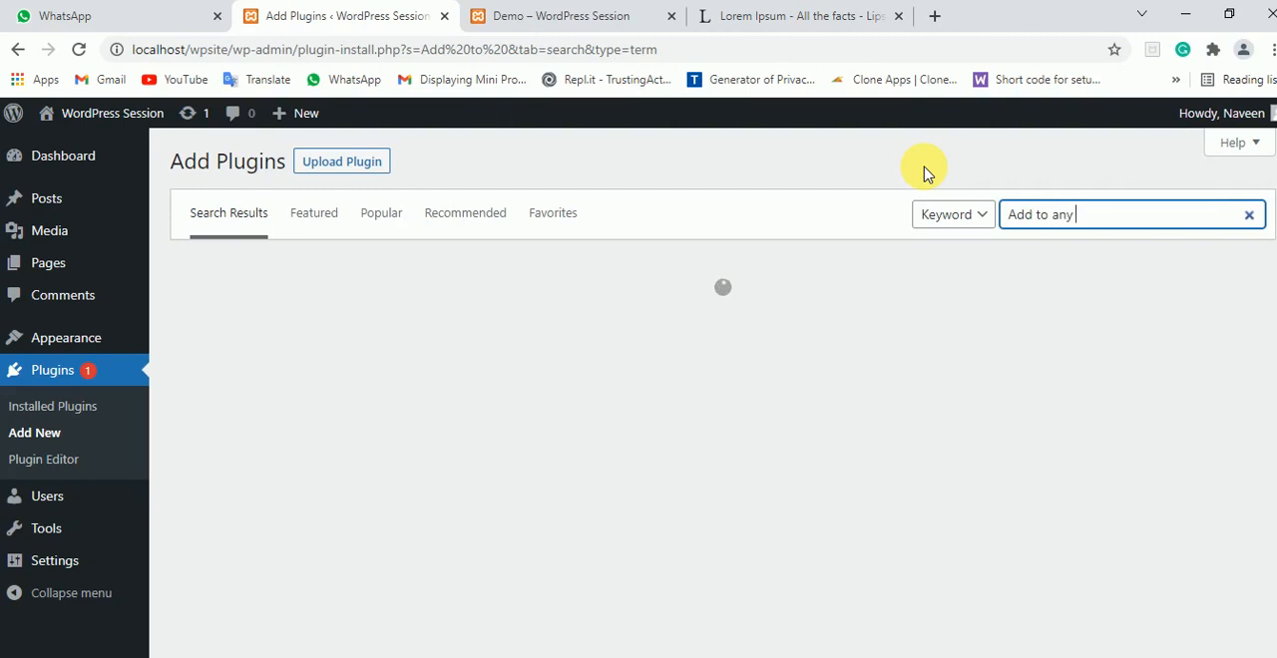
pyautogui.write('to any share')
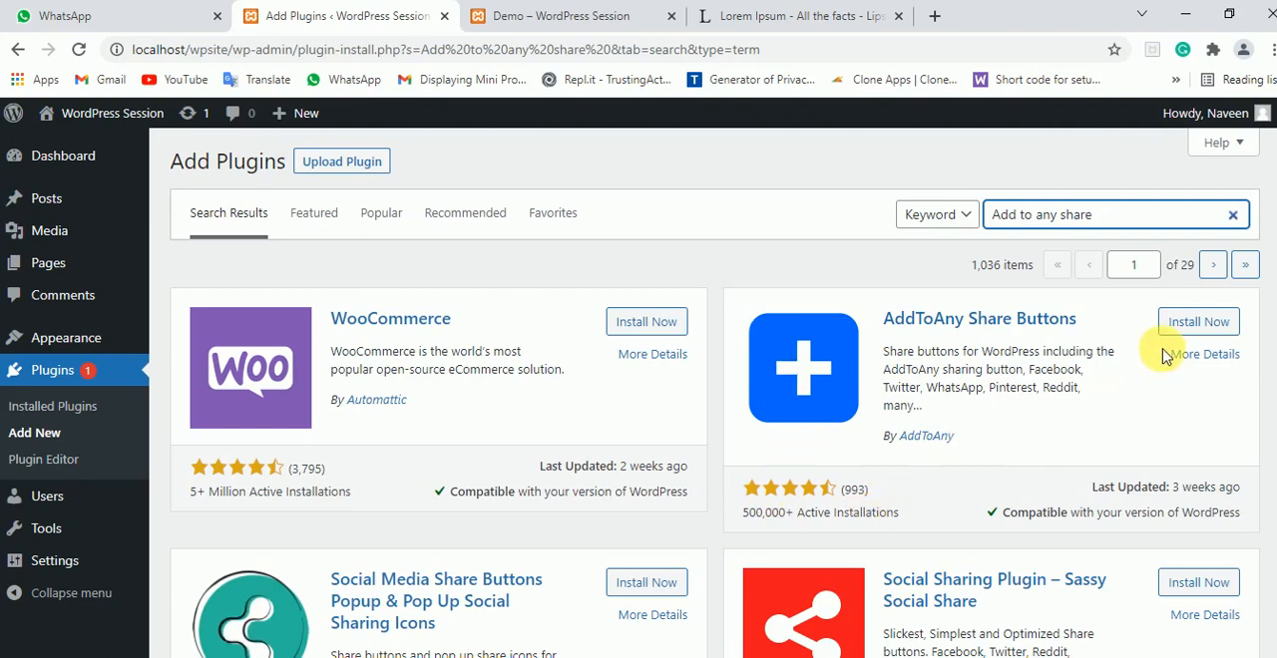
# Install and activate the AddToAny Share Buttons plugin
pyautogui.click(1195, 321)
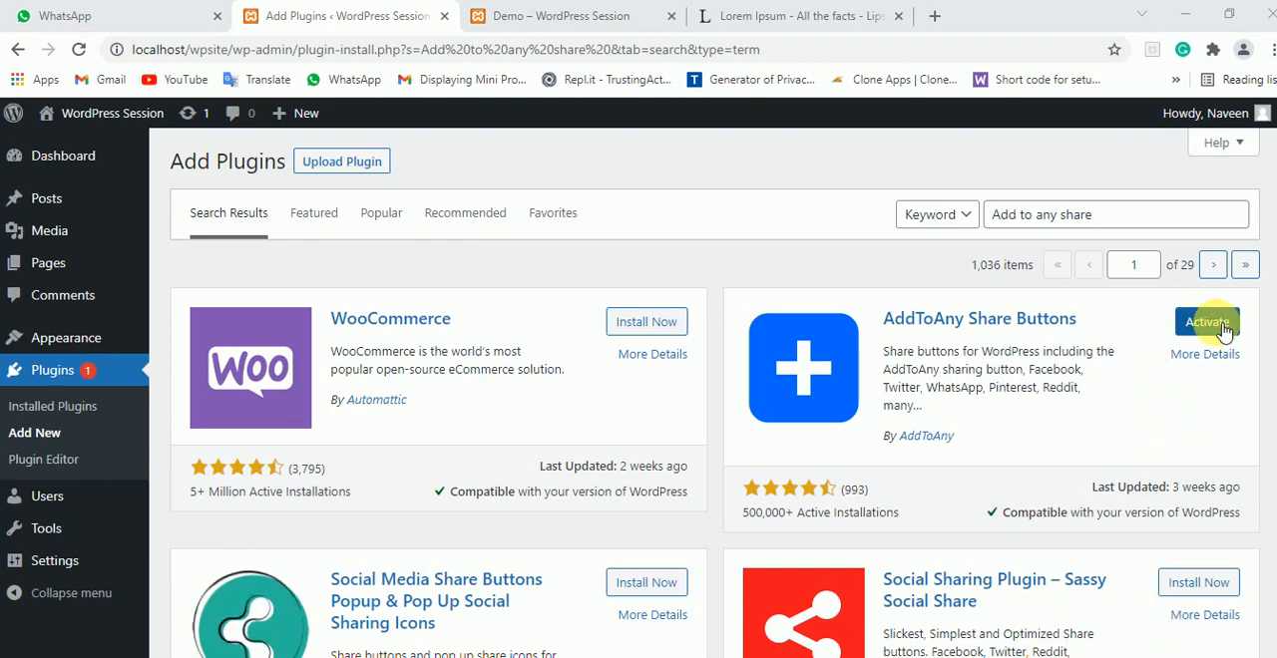
pyautogui.click(1208, 322)
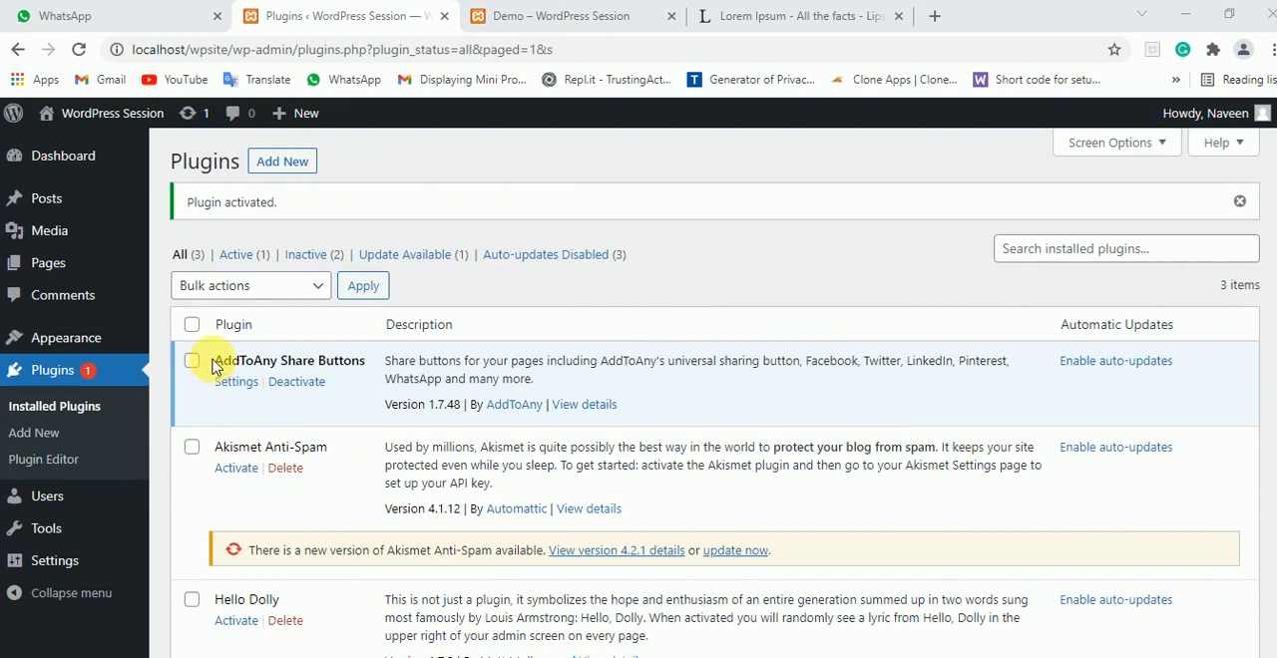
pyautogui.moveTo(214, 361); pyautogui.dragTo(371, 367)
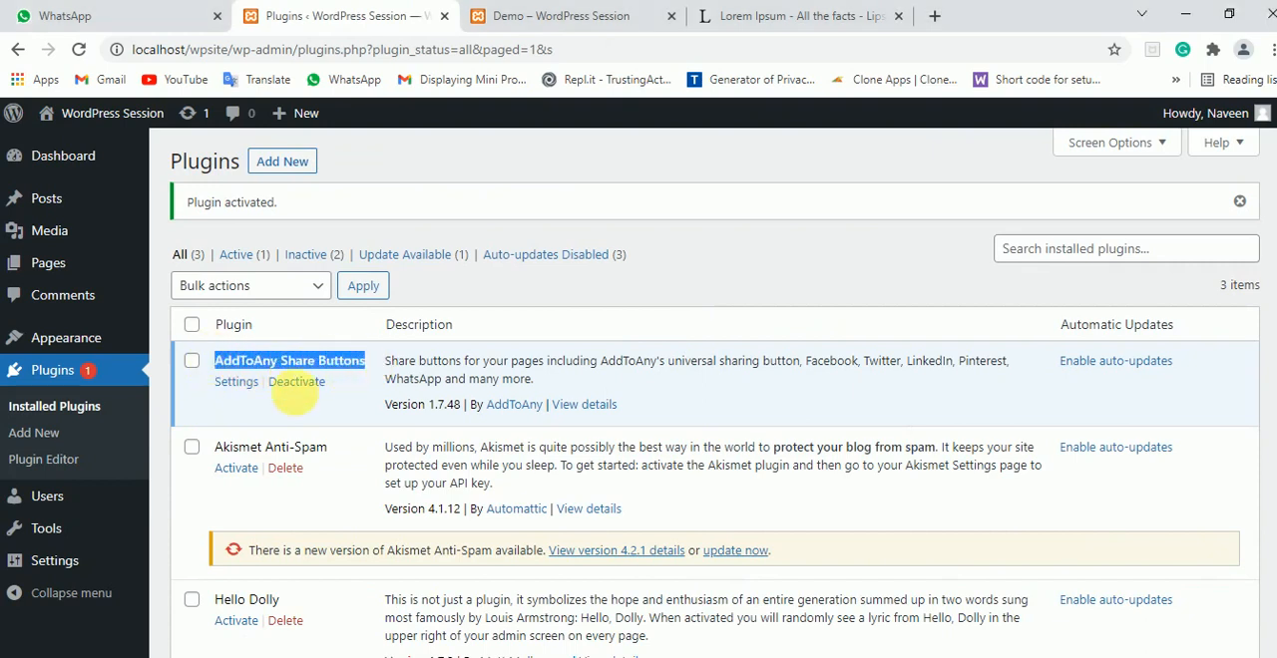
pyautogui.click(747, 277)
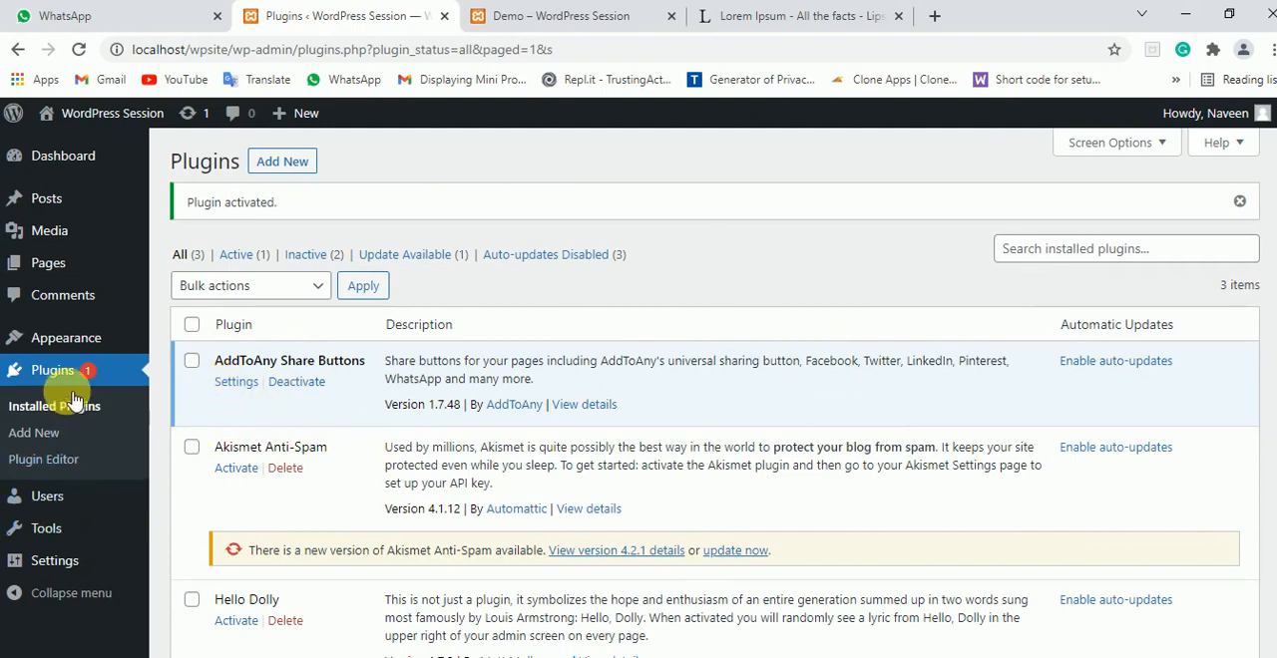
# Open the AddToAny share settings and view the available background and foreground options for the icon style
pyautogui.moveTo(62, 568)
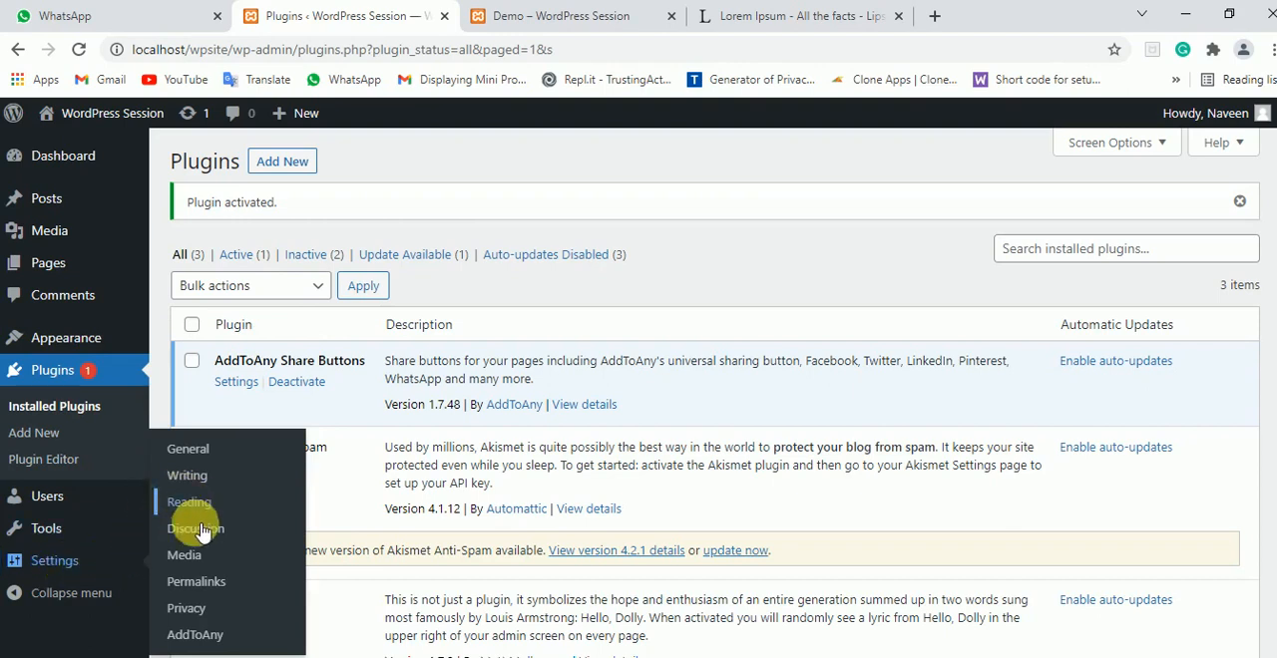
pyautogui.click(197, 636)
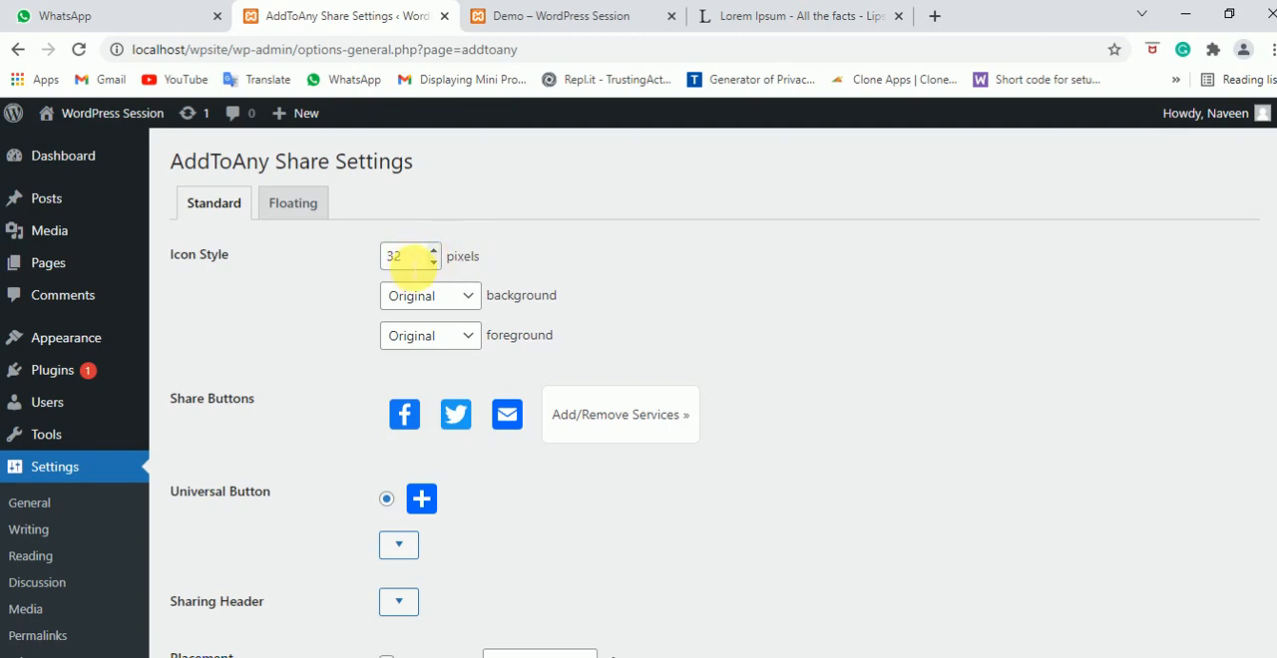
pyautogui.click(475, 303)
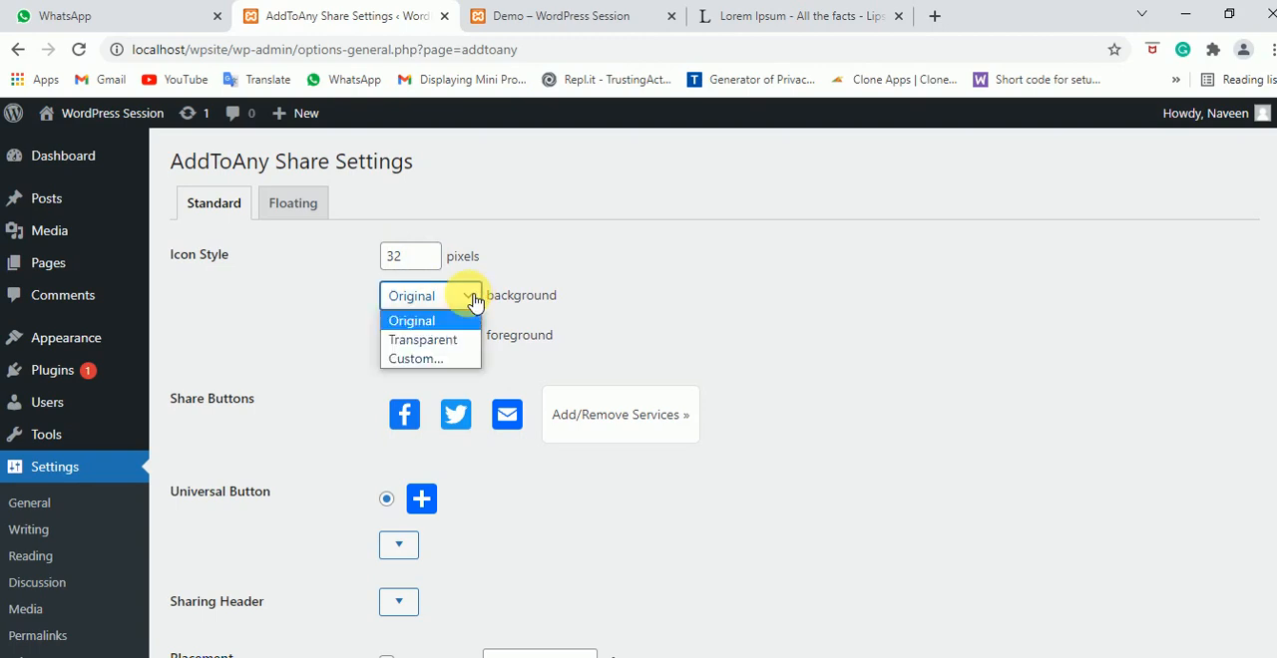
pyautogui.click(473, 298)
pyautogui.click(477, 341)
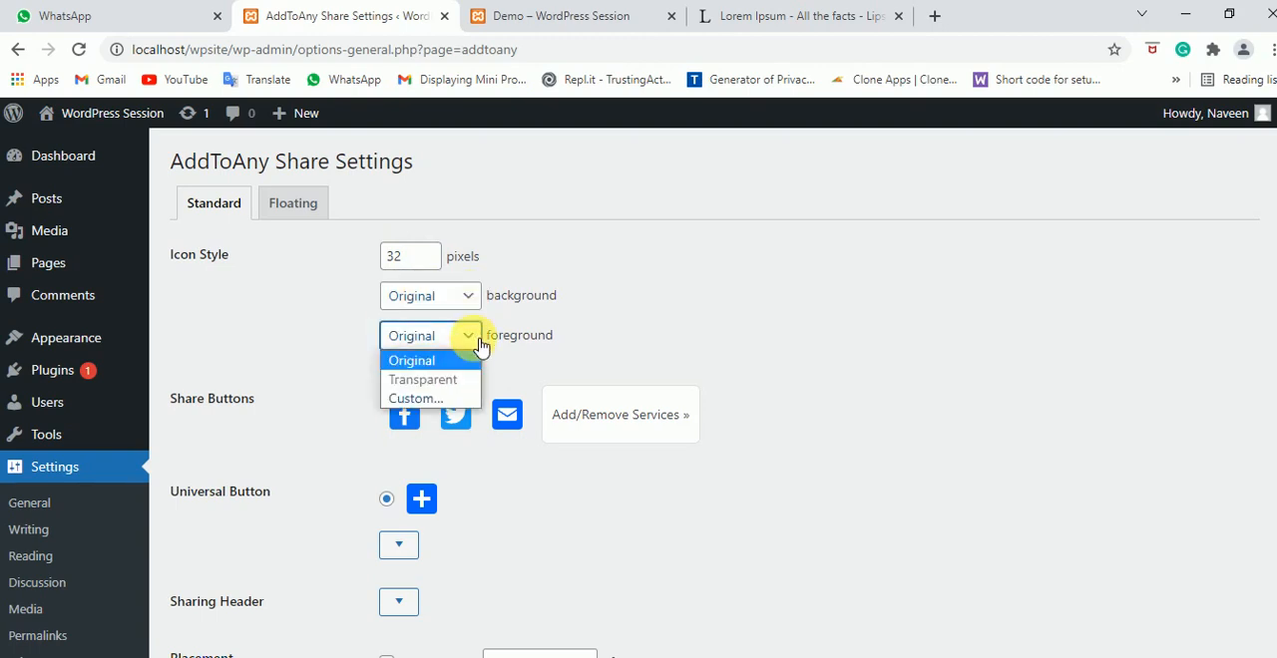
pyautogui.click(472, 340)
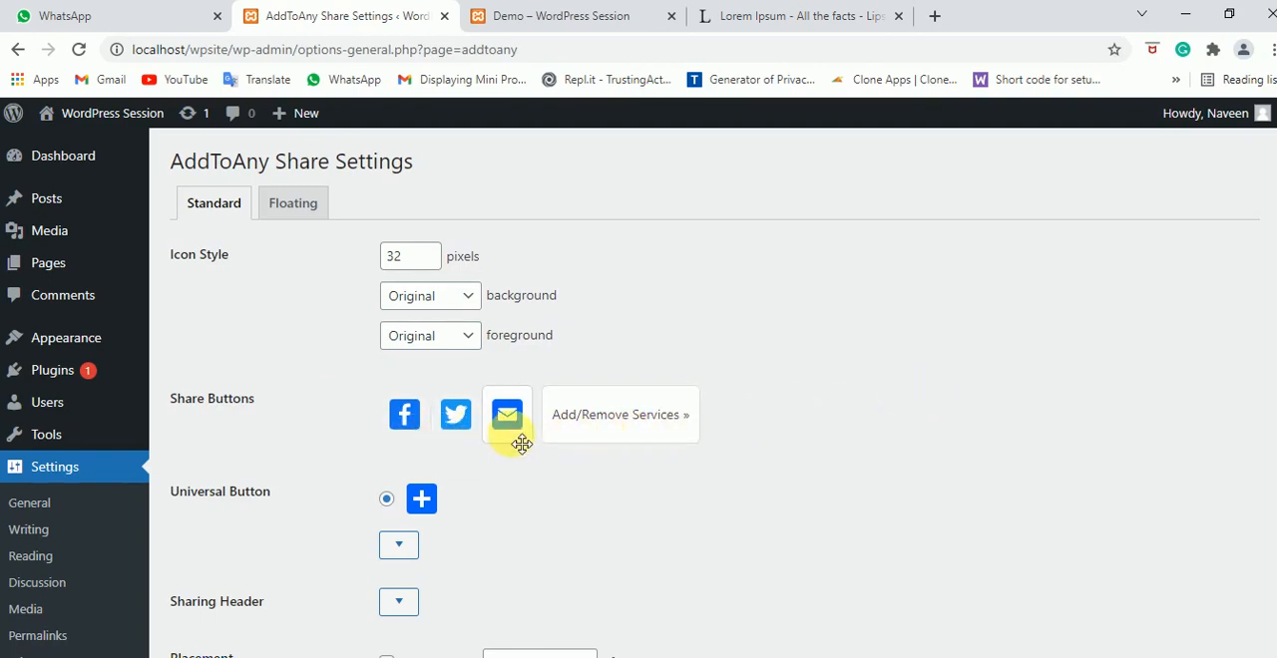
# Add WhatsApp, Pinterest and Gmail to the share buttons and remove the Email service
pyautogui.click(666, 420)
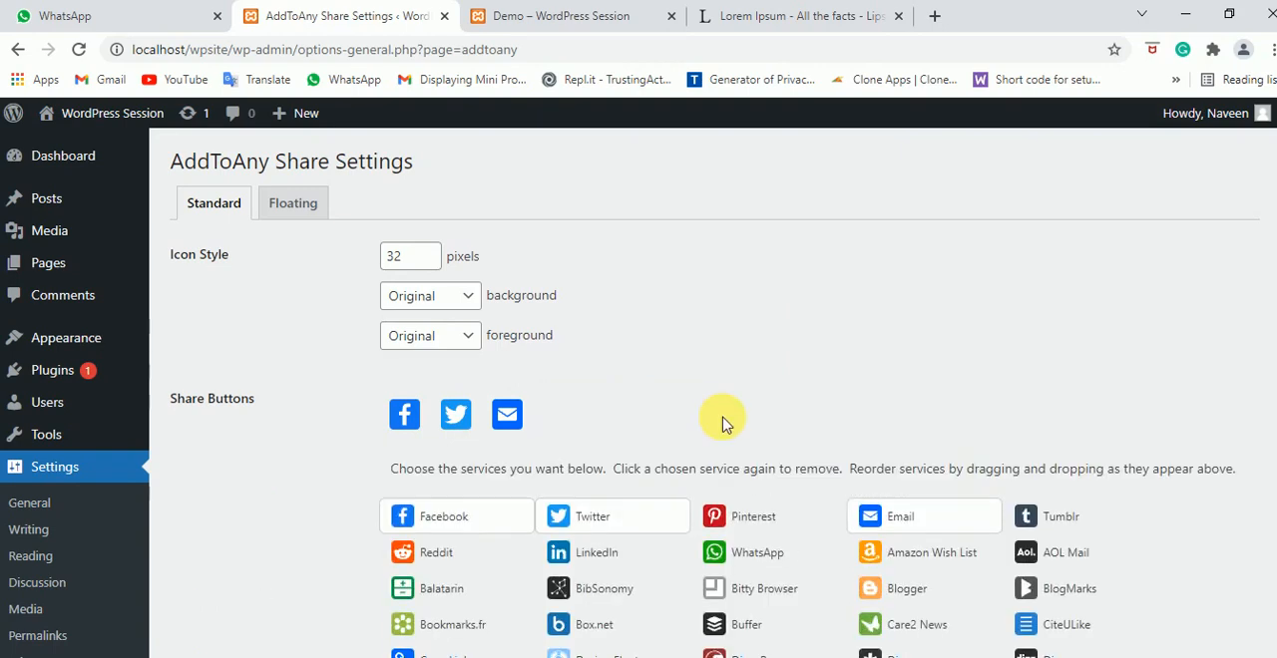
pyautogui.scroll(-7, 864, 333)
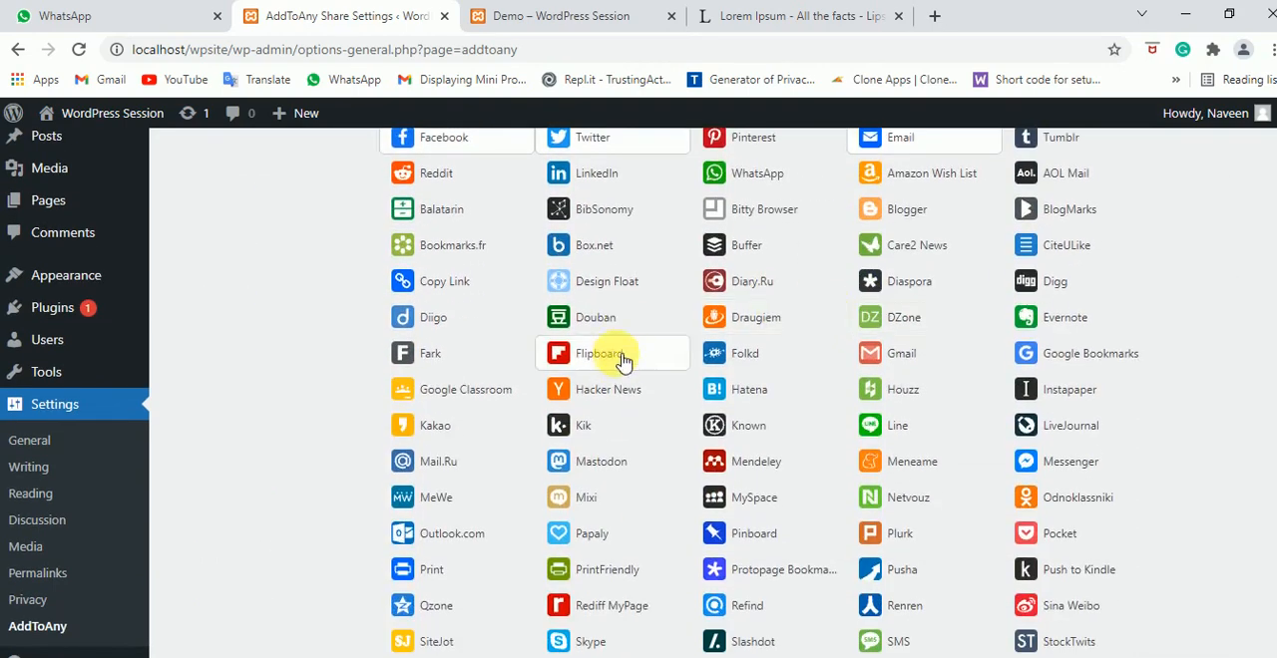
pyautogui.scroll(5, 642, 369)
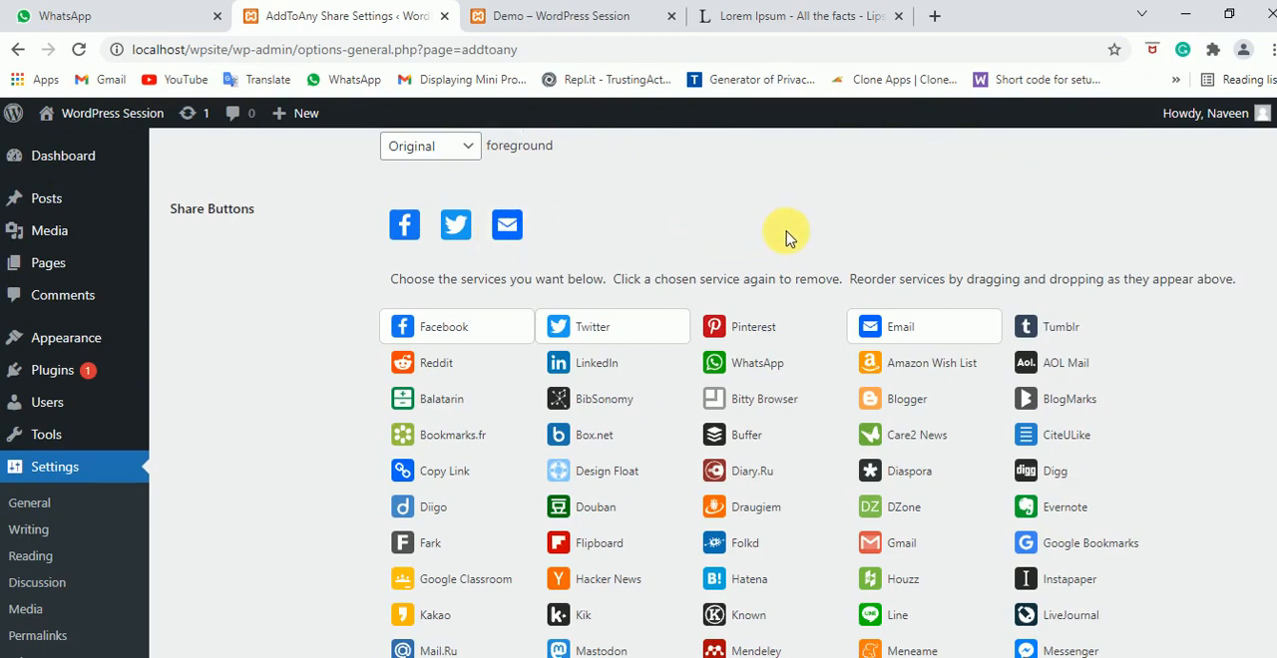
pyautogui.click(764, 368)
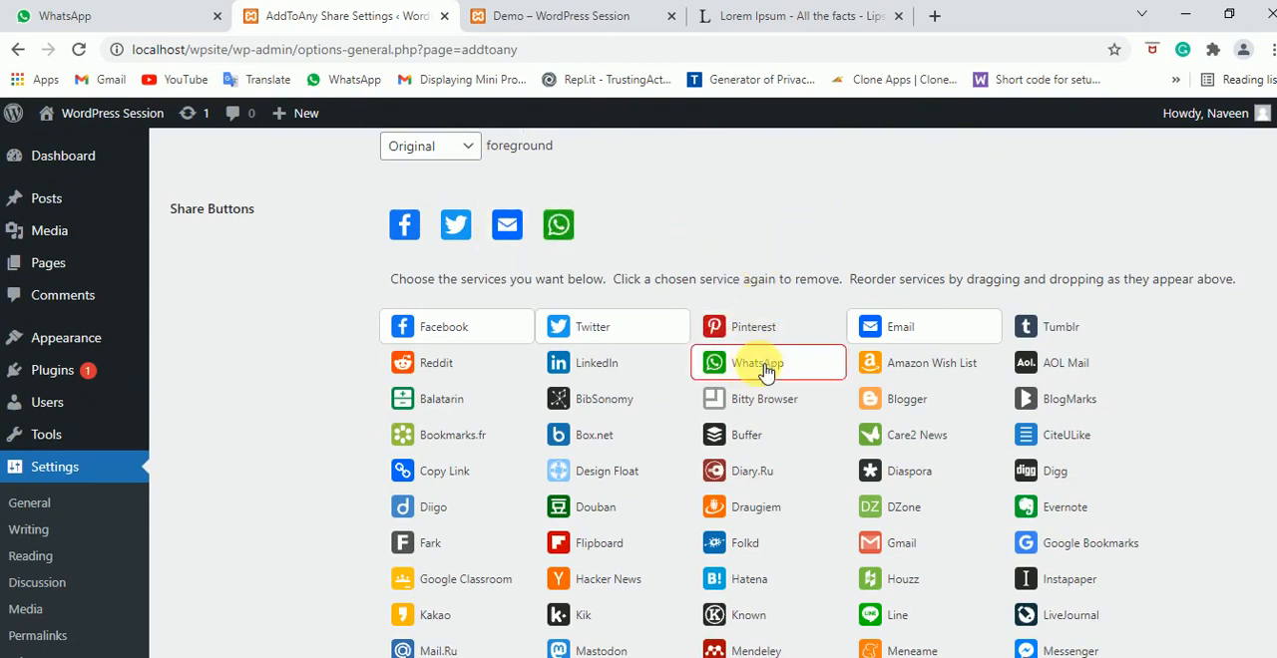
pyautogui.click(767, 332)
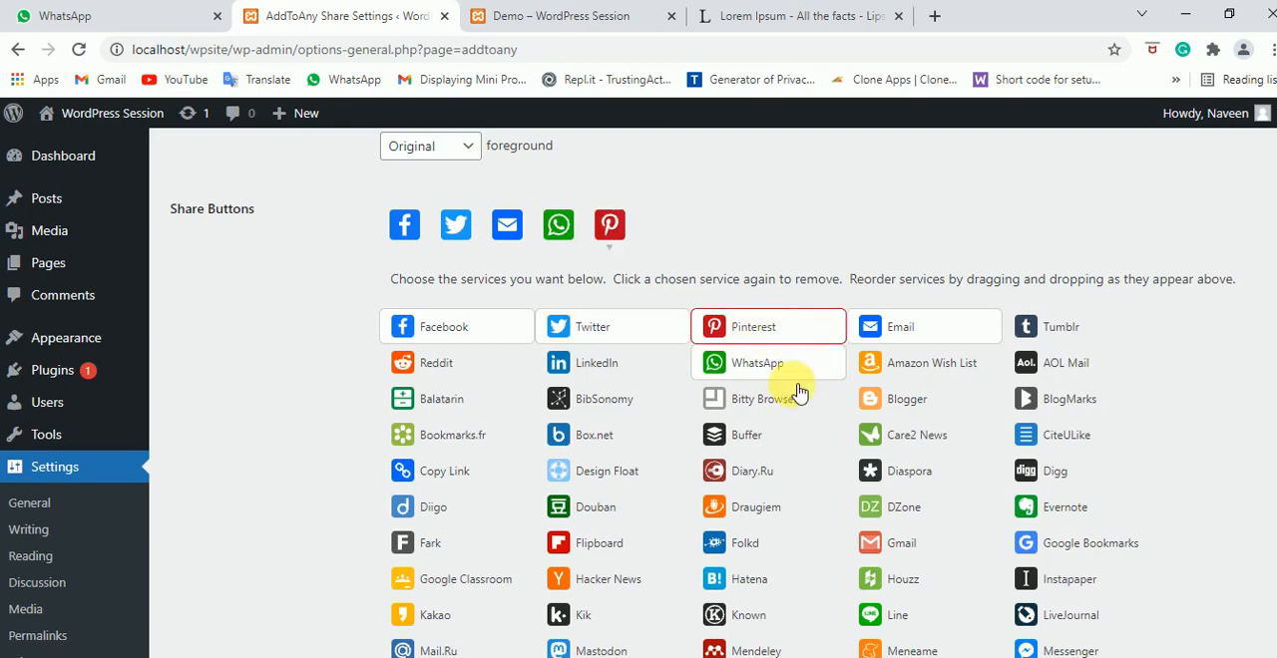
pyautogui.click(908, 549)
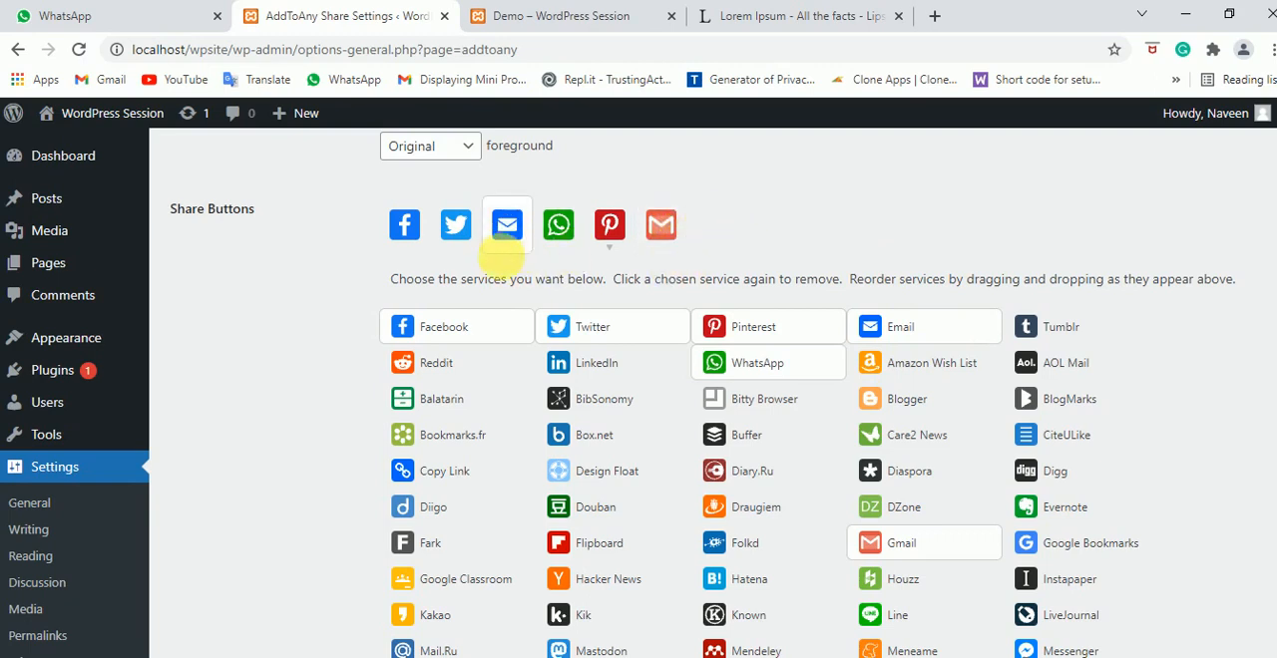
pyautogui.click(945, 337)
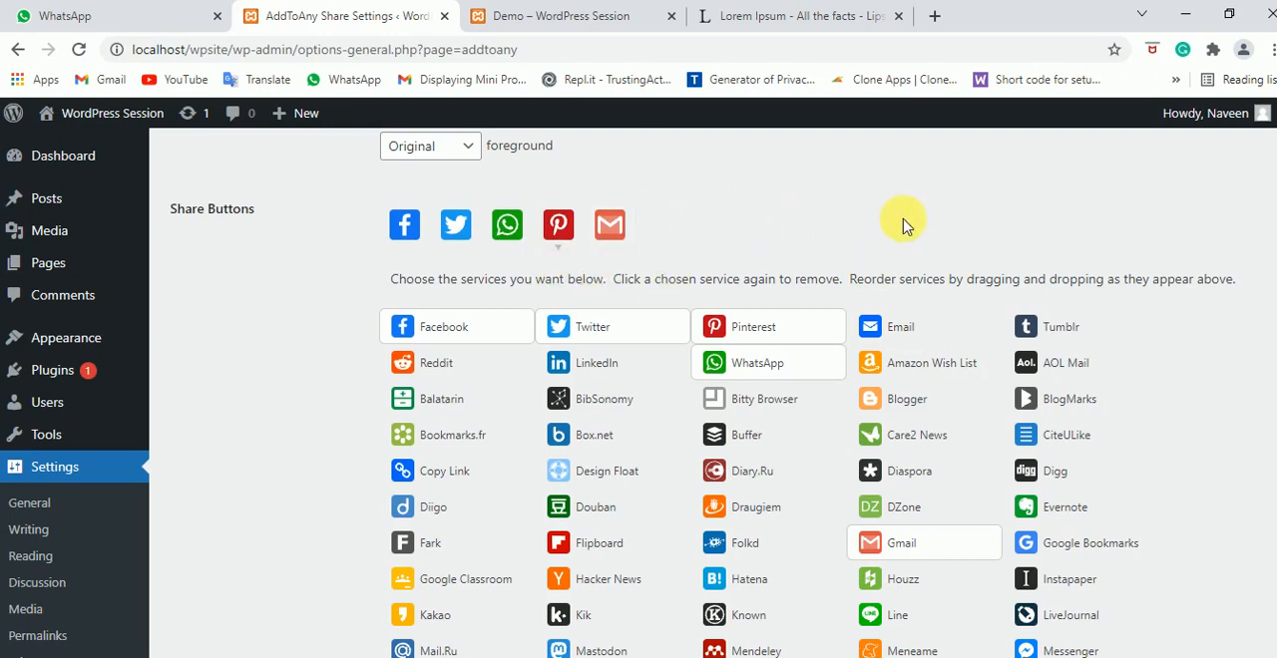
# Expand the universal button options, set the universal button to None and confirm disabling universal sharing
pyautogui.scroll(-12, 903, 224)
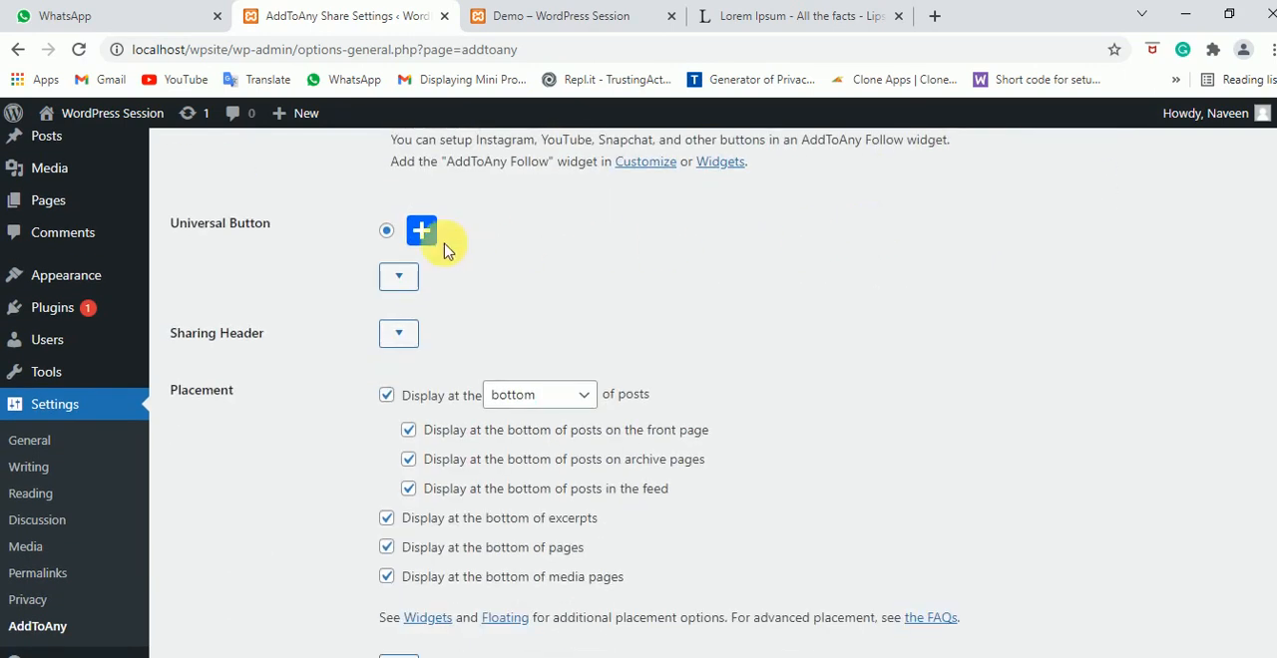
pyautogui.scroll(1, 238, 269)
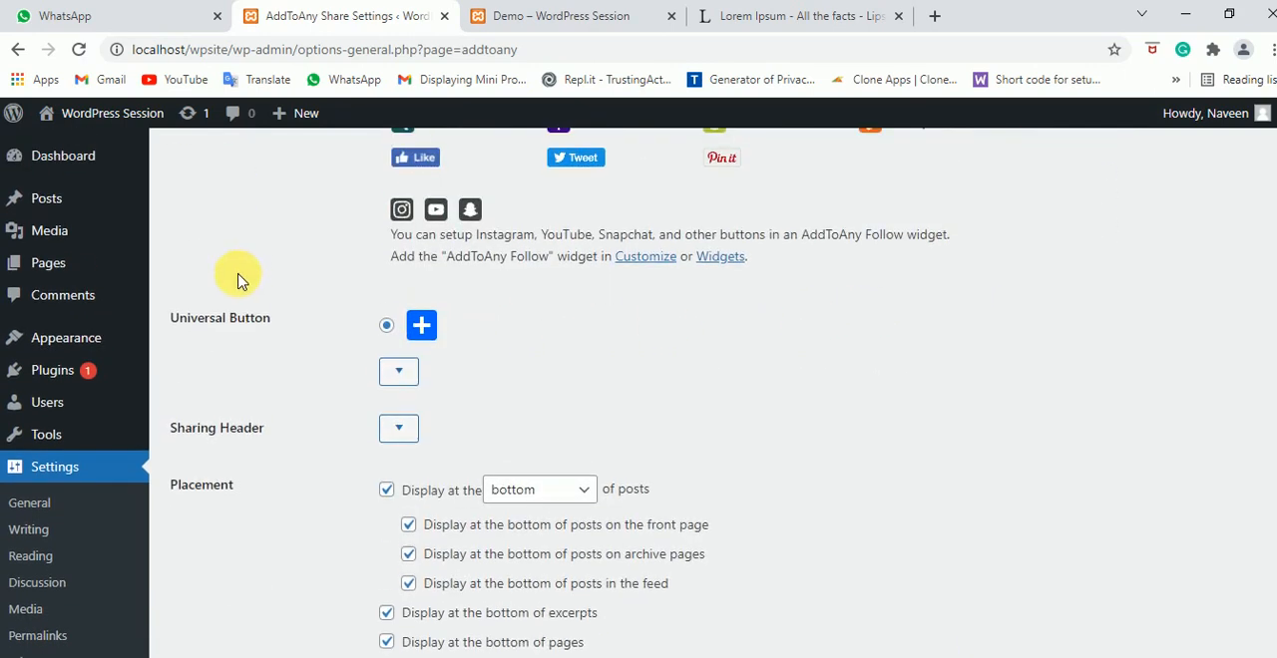
pyautogui.click(405, 376)
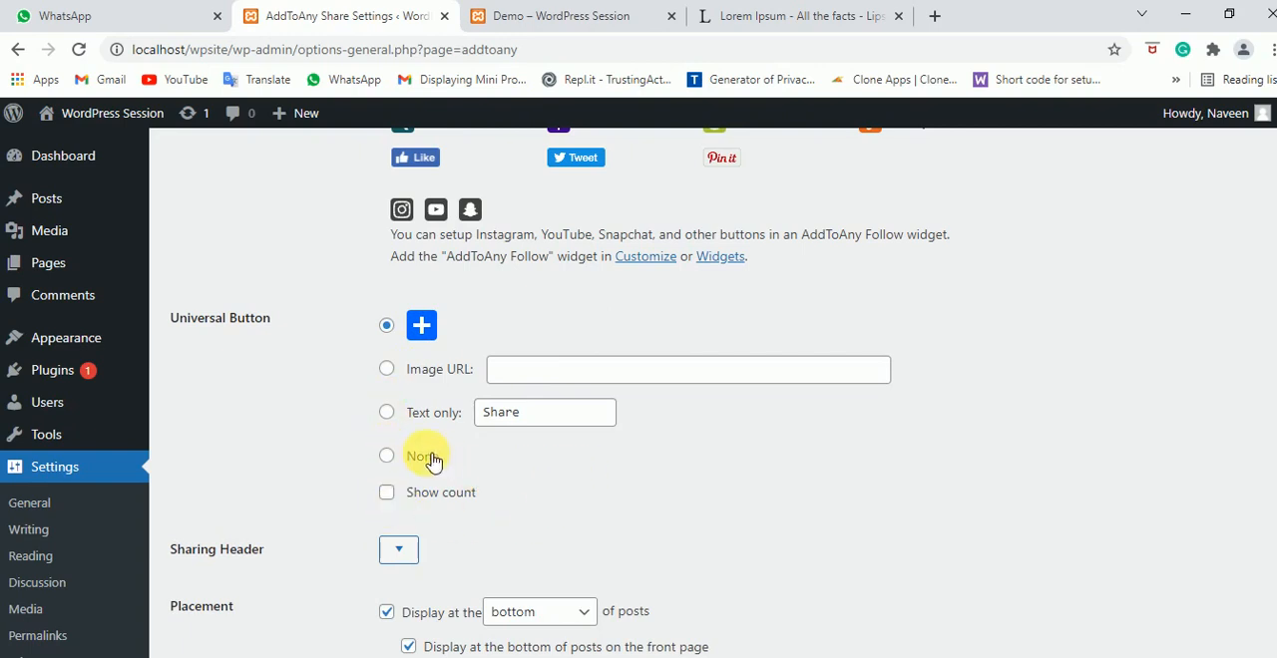
pyautogui.scroll(15, 572, 322)
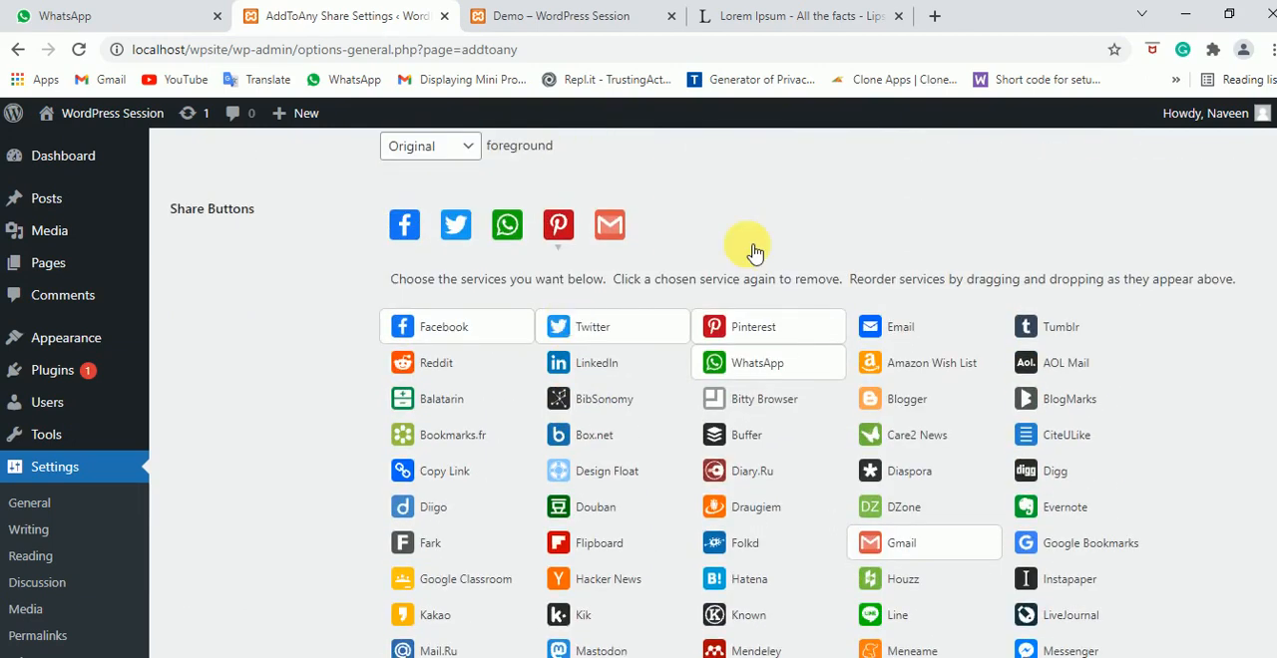
pyautogui.scroll(2, 755, 253)
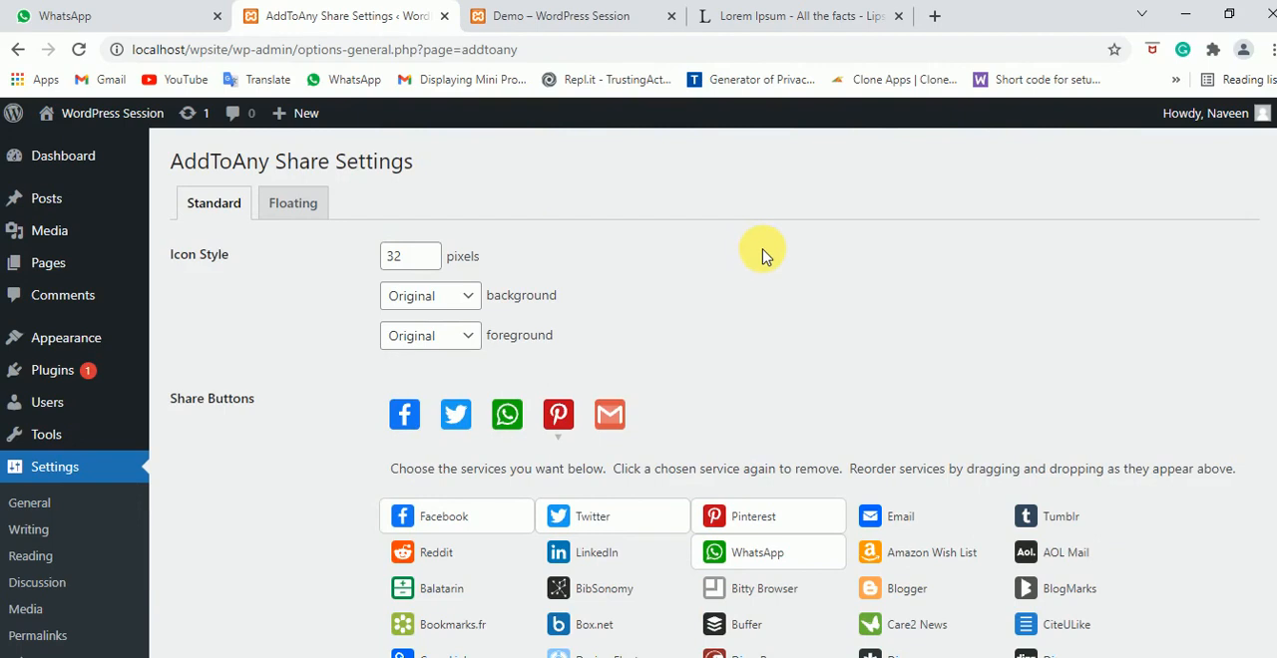
pyautogui.scroll(-3, 763, 254)
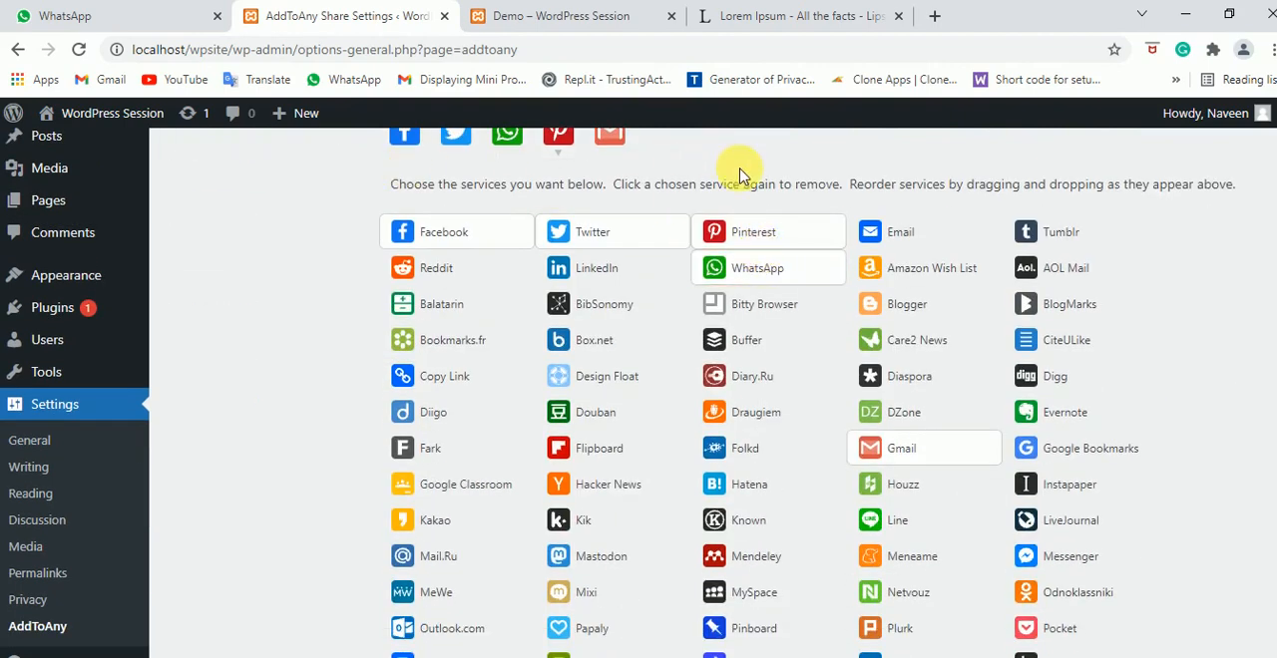
pyautogui.scroll(1, 739, 176)
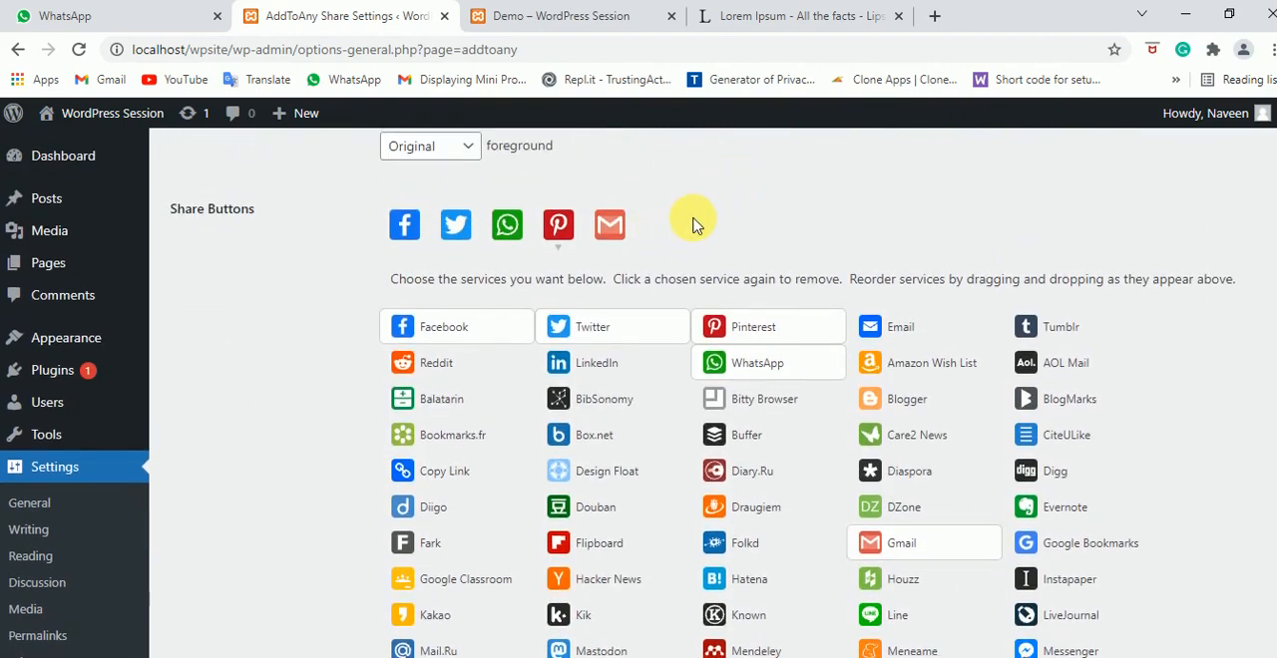
pyautogui.scroll(-11, 678, 300)
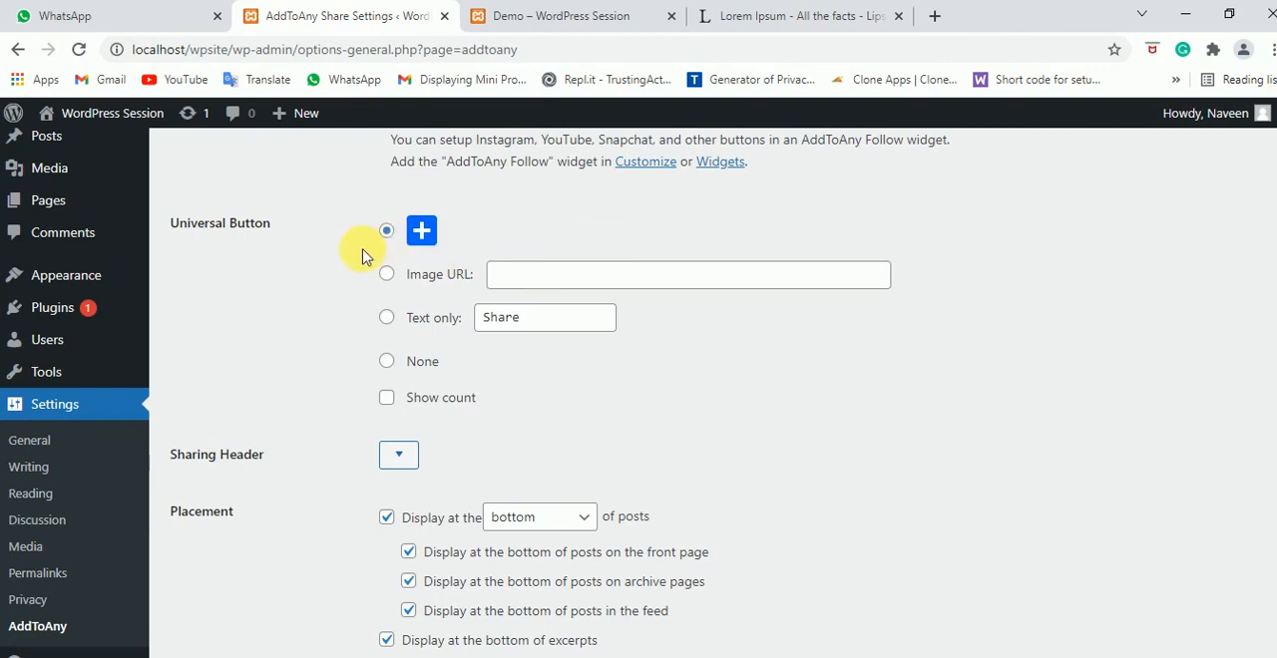
pyautogui.click(392, 363)
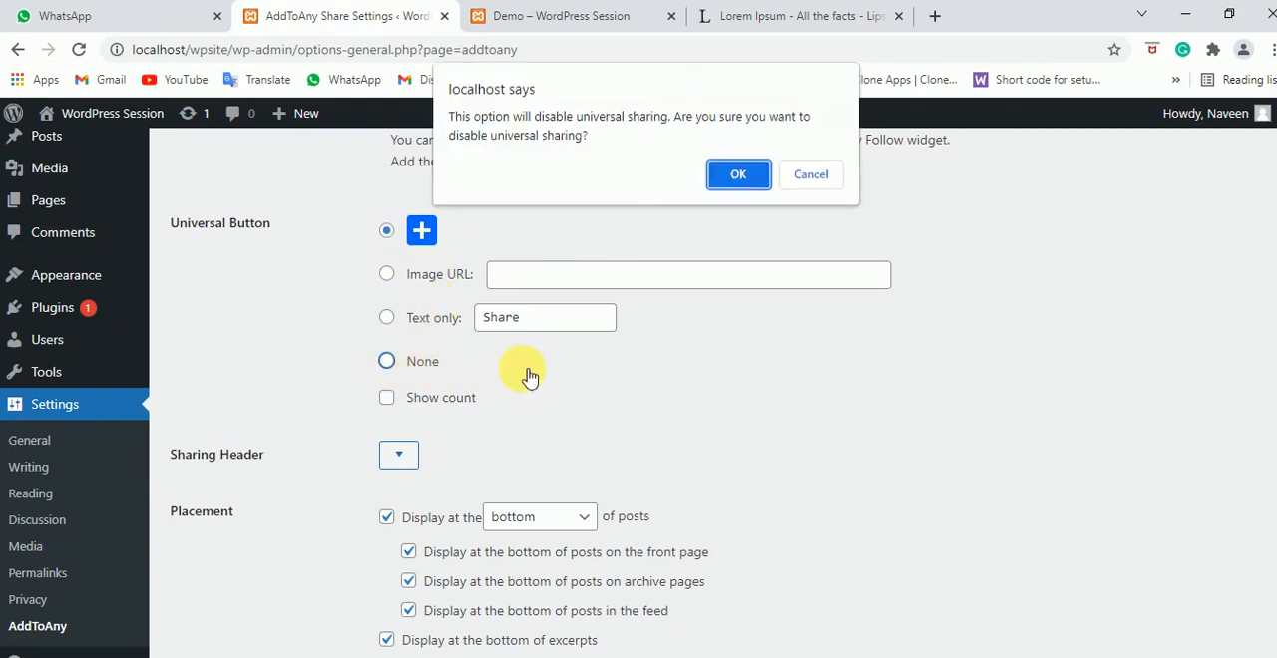
pyautogui.click(736, 172)
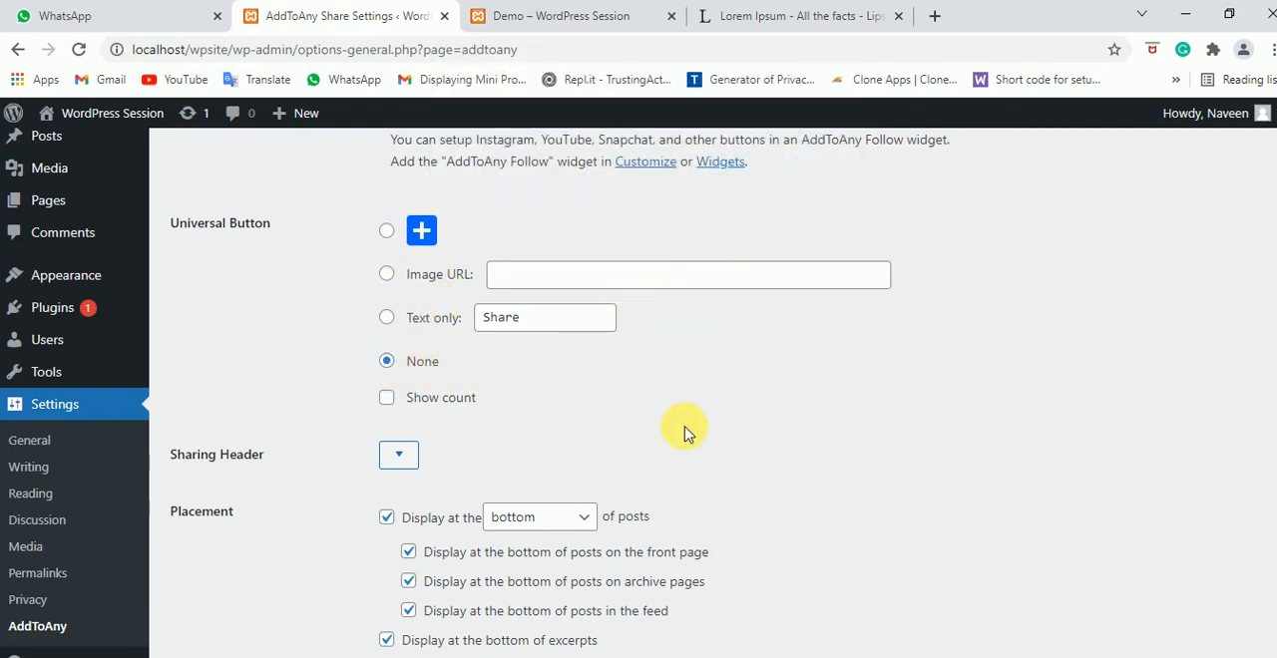
# Set the sharing header text to "Share with your friends :"
pyautogui.scroll(-2, 695, 419)
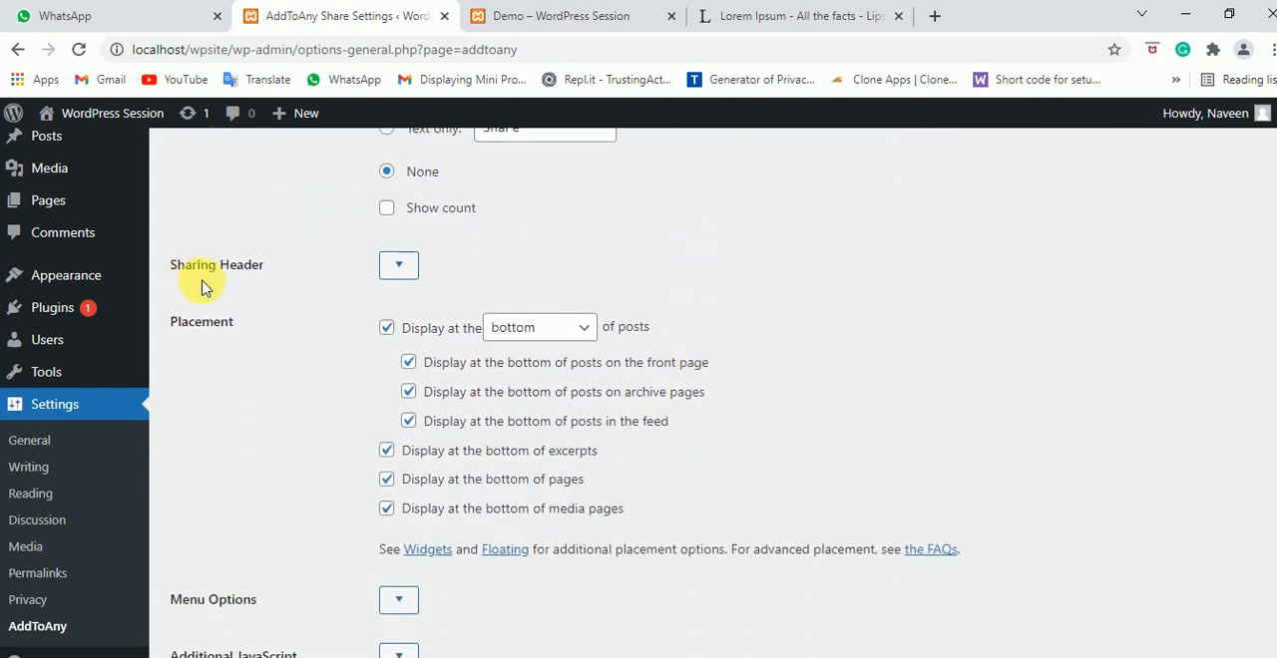
pyautogui.click(402, 265)
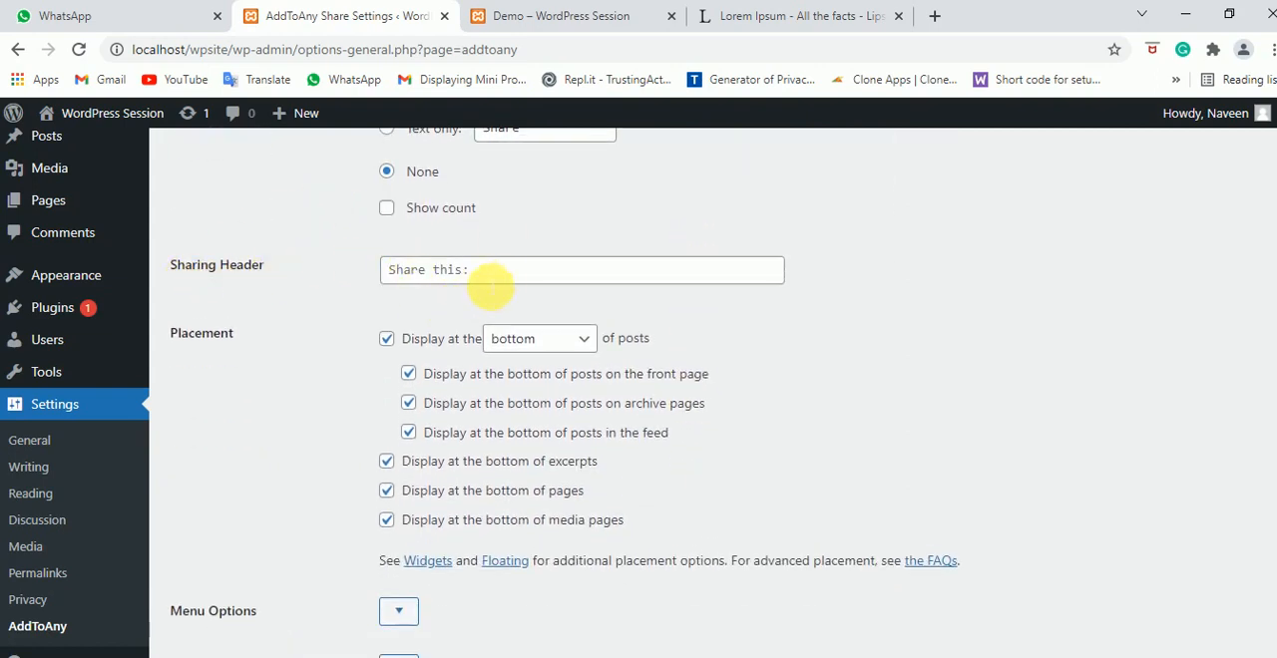
pyautogui.click(494, 277)
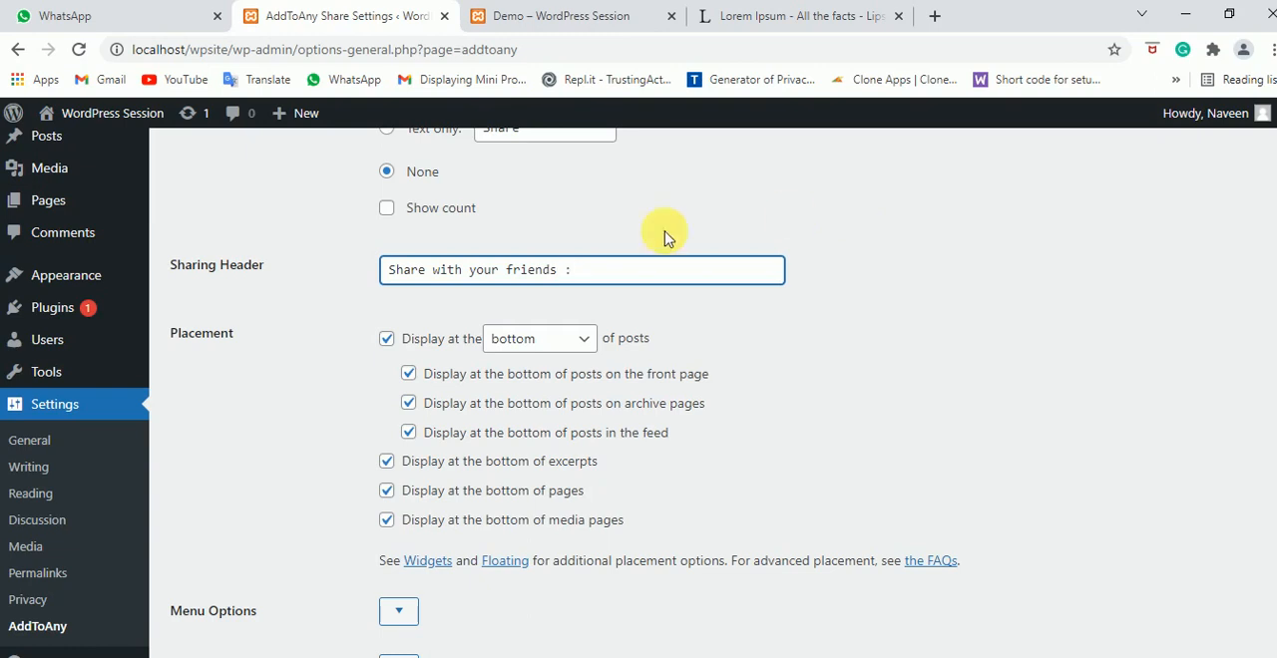
pyautogui.click(985, 282)
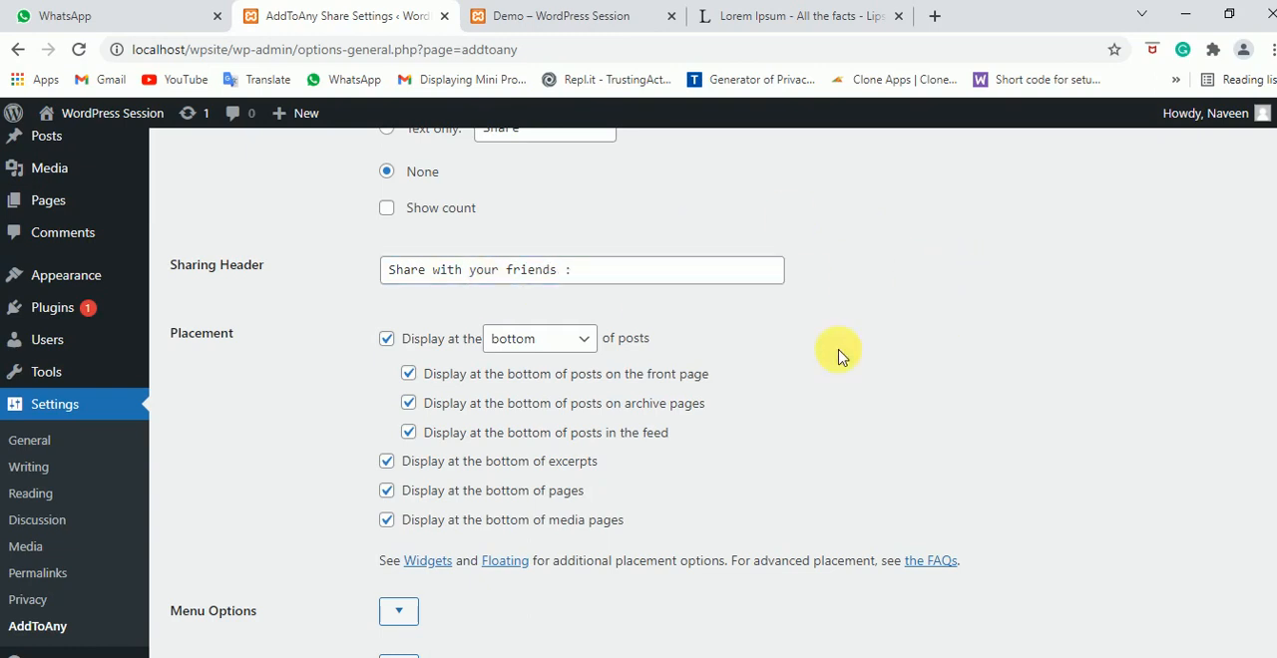
# Keep the share buttons at the bottom of posts and turn off their display in the feed, on excerpts and on media pages
pyautogui.scroll(-2, 559, 324)
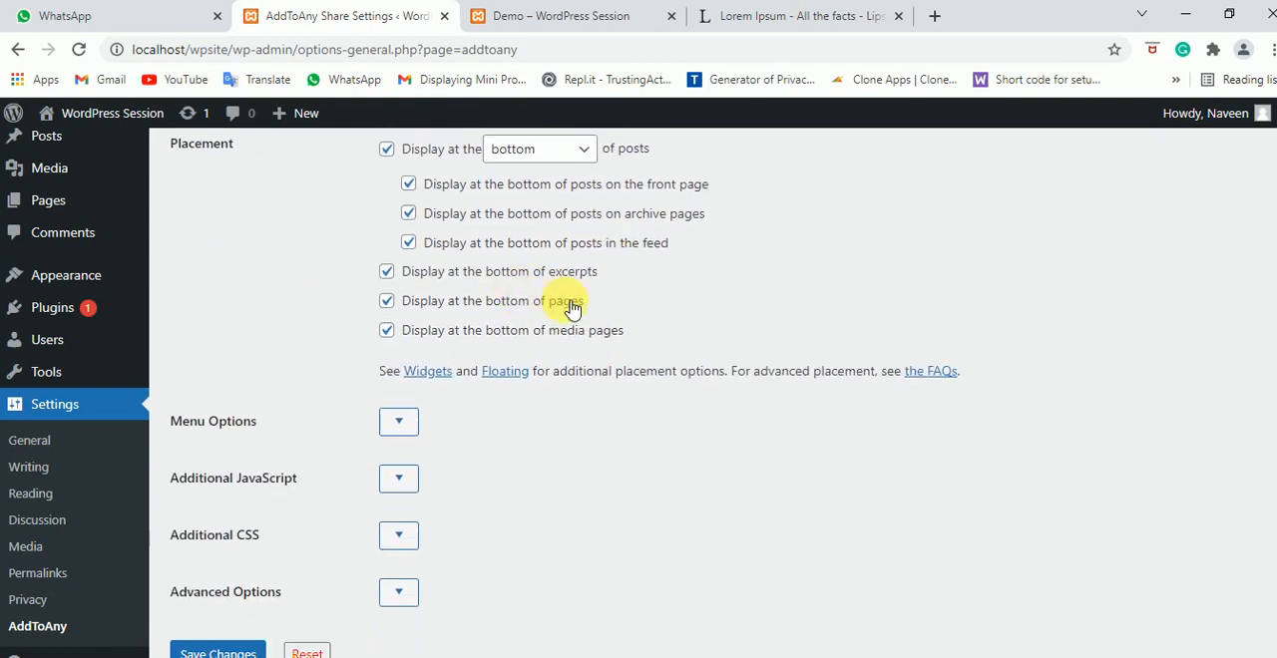
pyautogui.scroll(1, 589, 314)
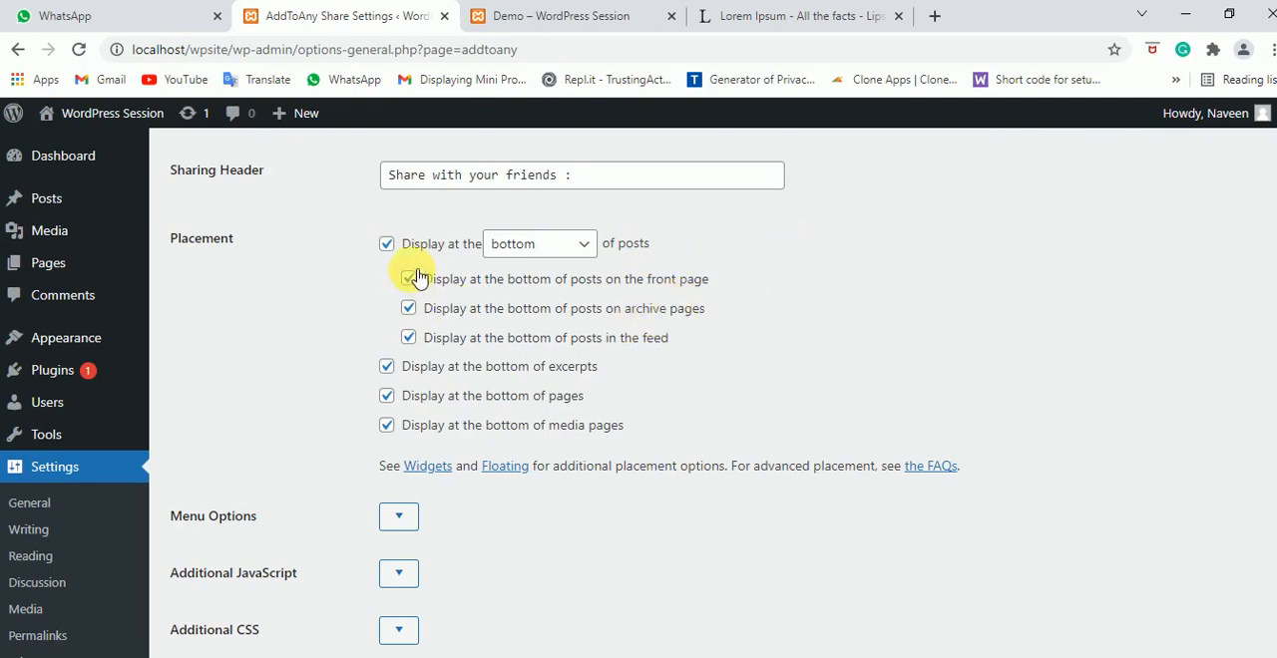
pyautogui.click(587, 245)
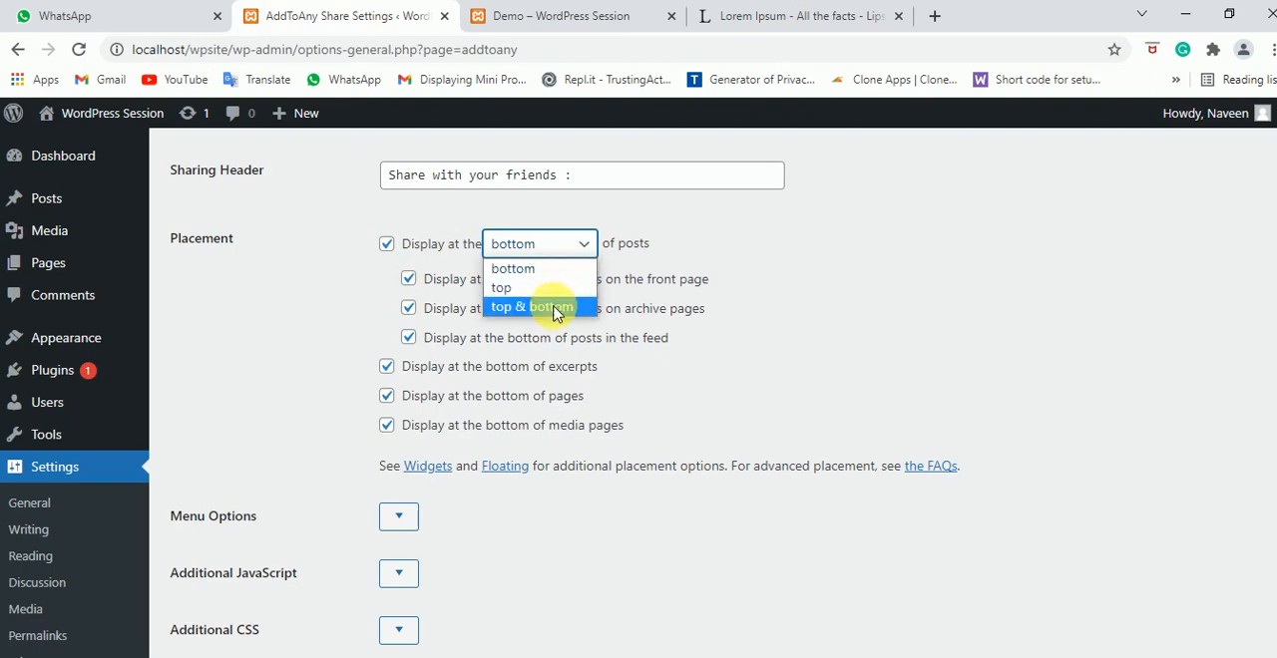
pyautogui.click(592, 252)
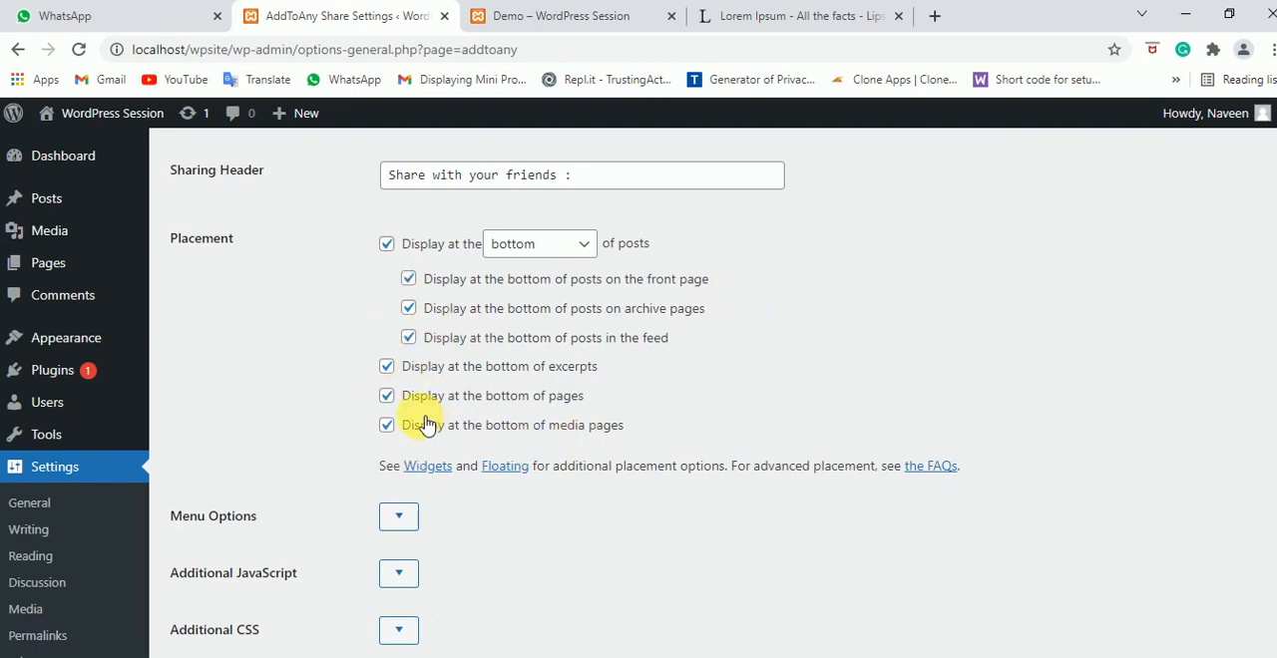
pyautogui.click(387, 366)
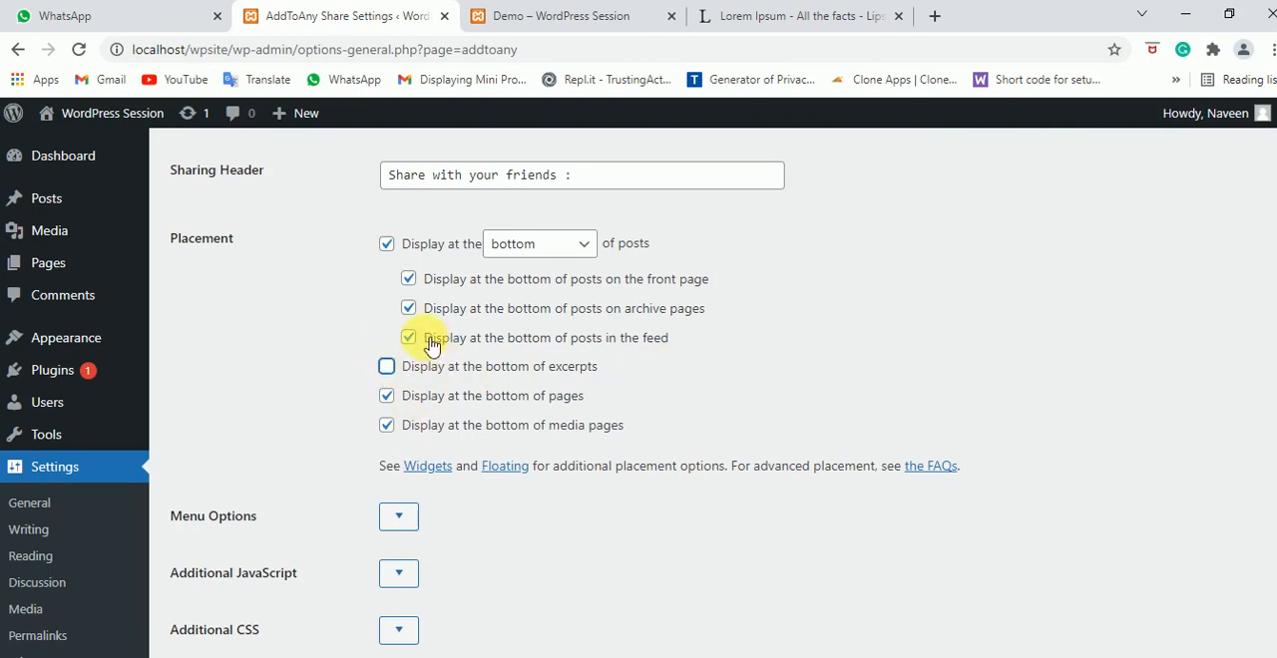
pyautogui.click(409, 338)
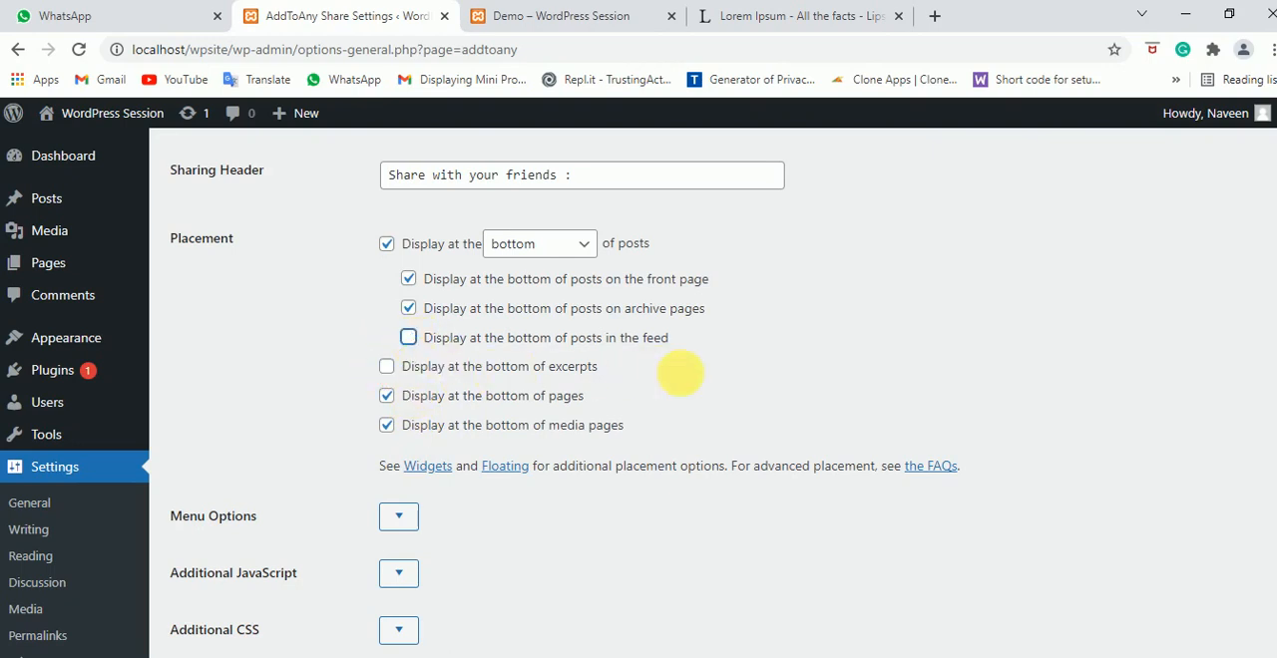
pyautogui.click(392, 433)
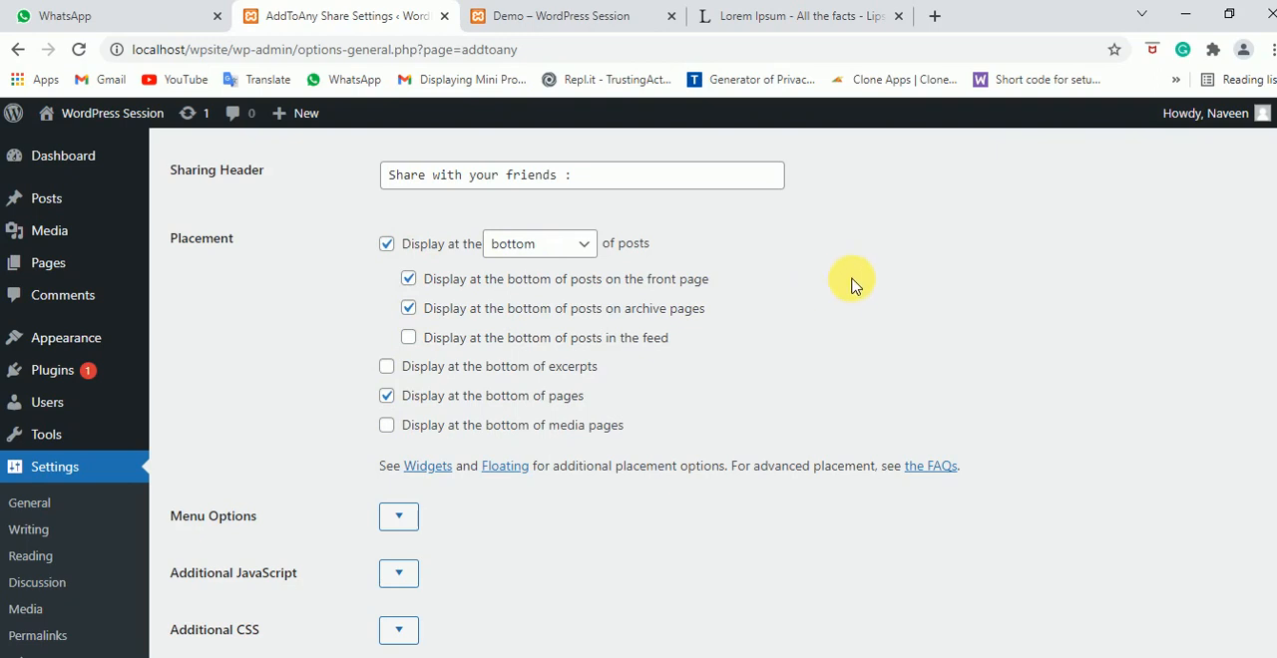
# Expand the menu options without enabling the click-only universal menu, and save the AddToAny share settings
pyautogui.scroll(-3, 853, 284)
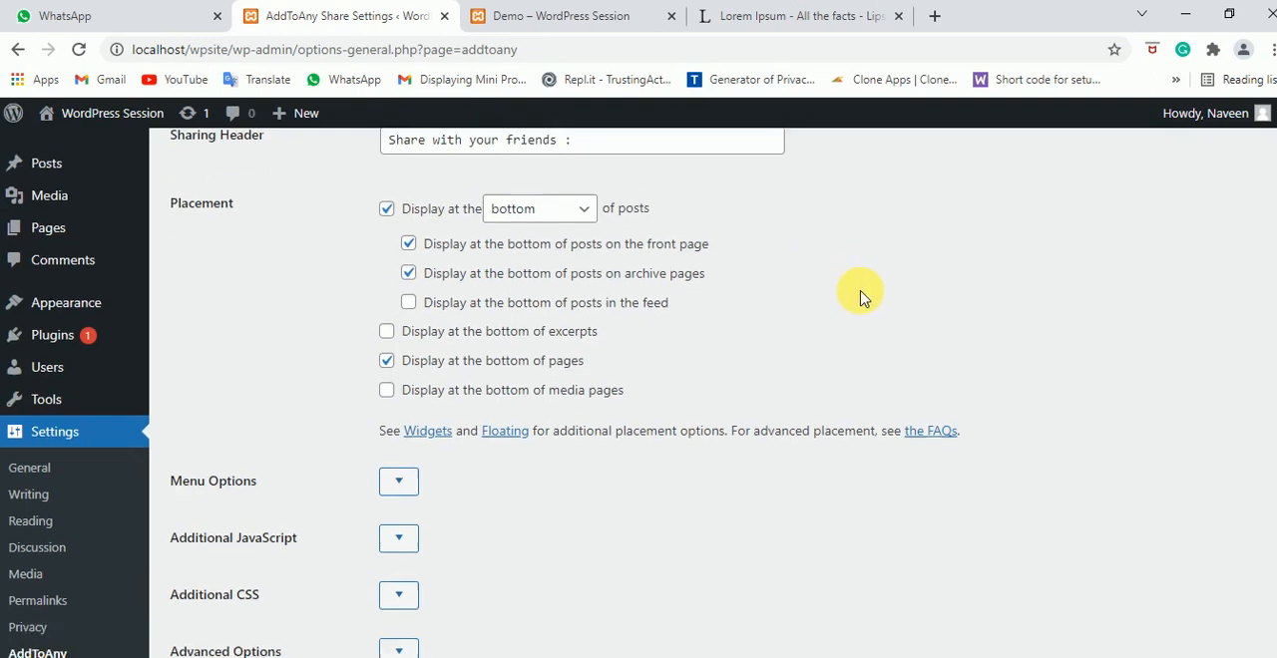
pyautogui.click(405, 241)
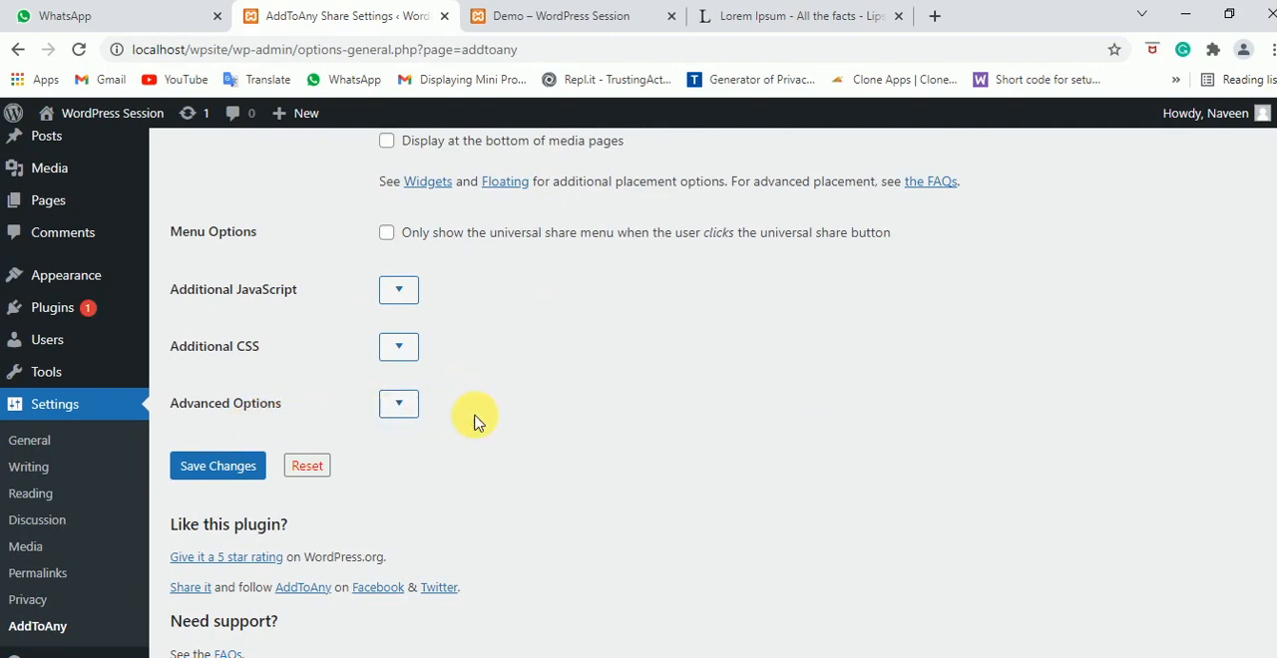
pyautogui.click(211, 476)
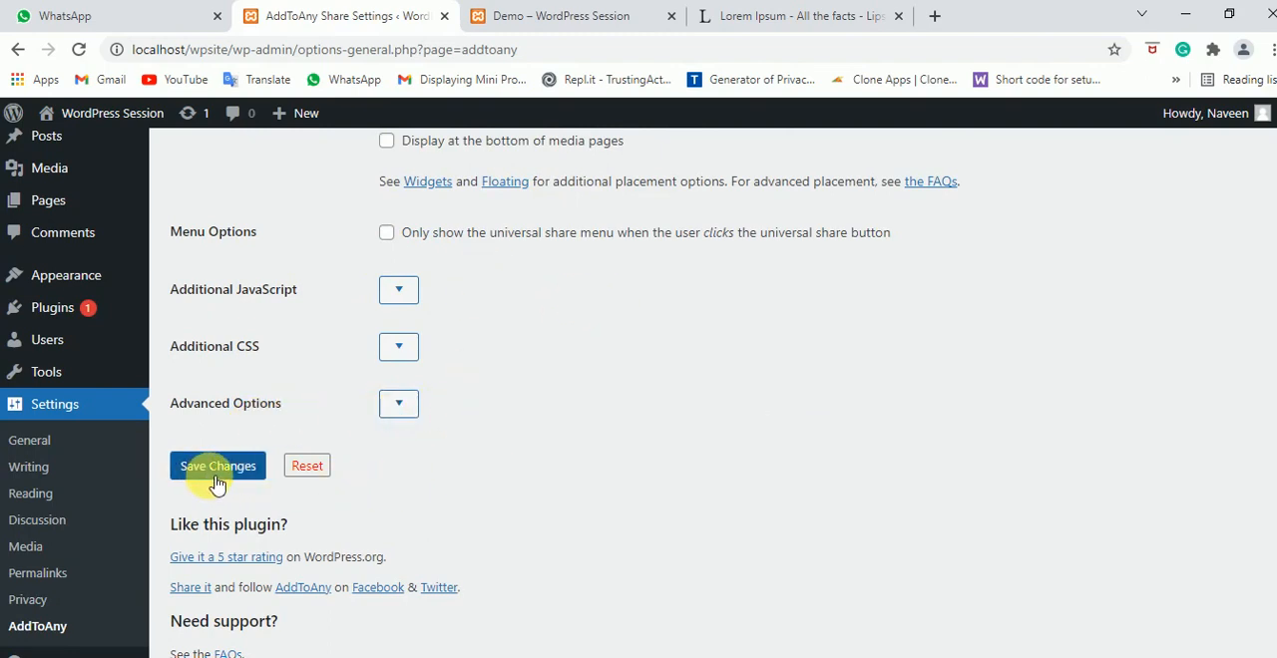
pyautogui.click(217, 473)
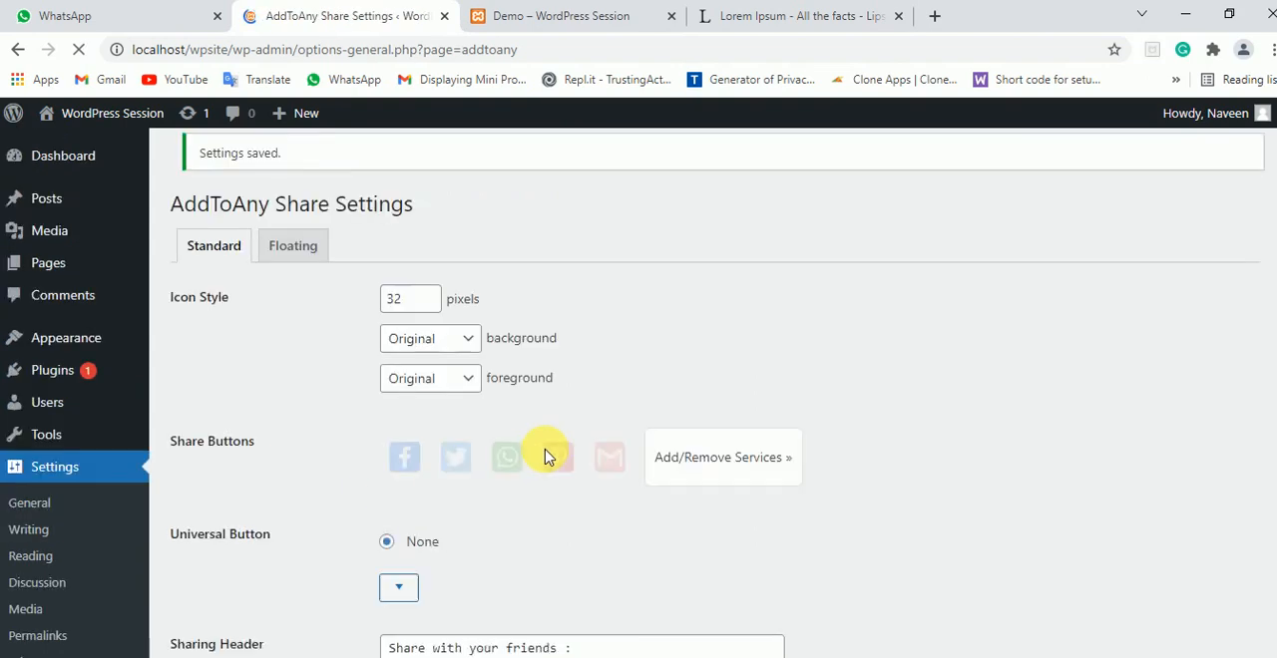
pyautogui.scroll(-9, 643, 457)
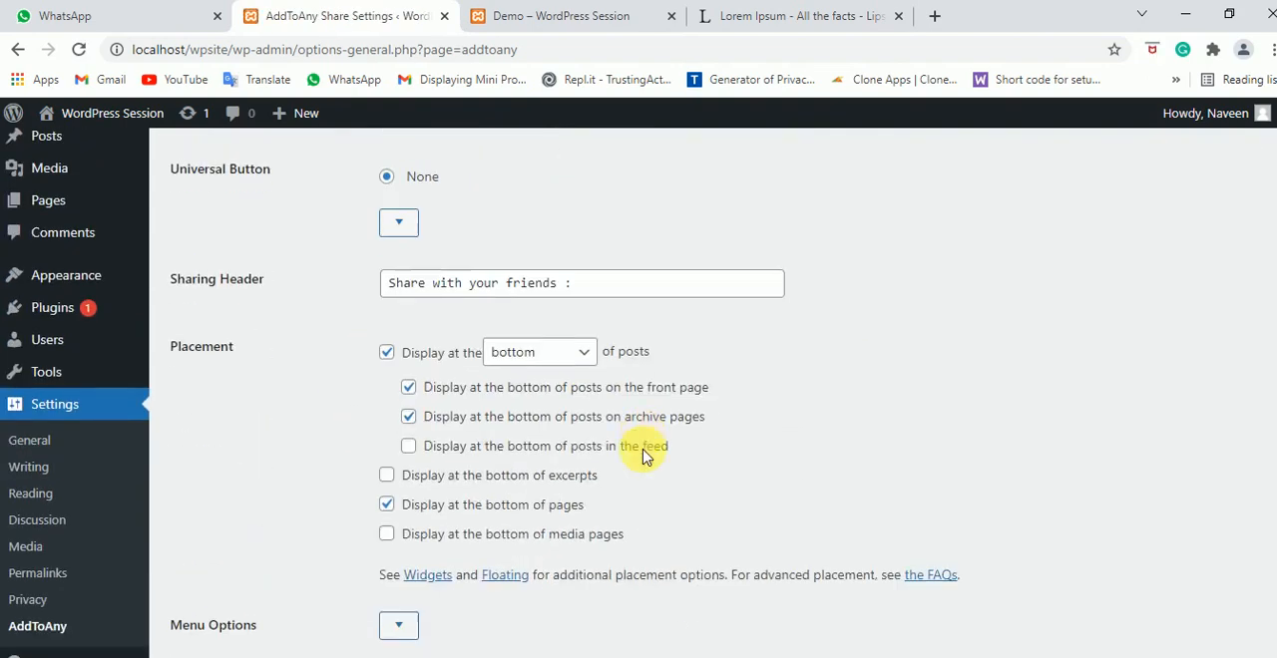
pyautogui.scroll(7, 643, 457)
pyautogui.scroll(2, 643, 457)
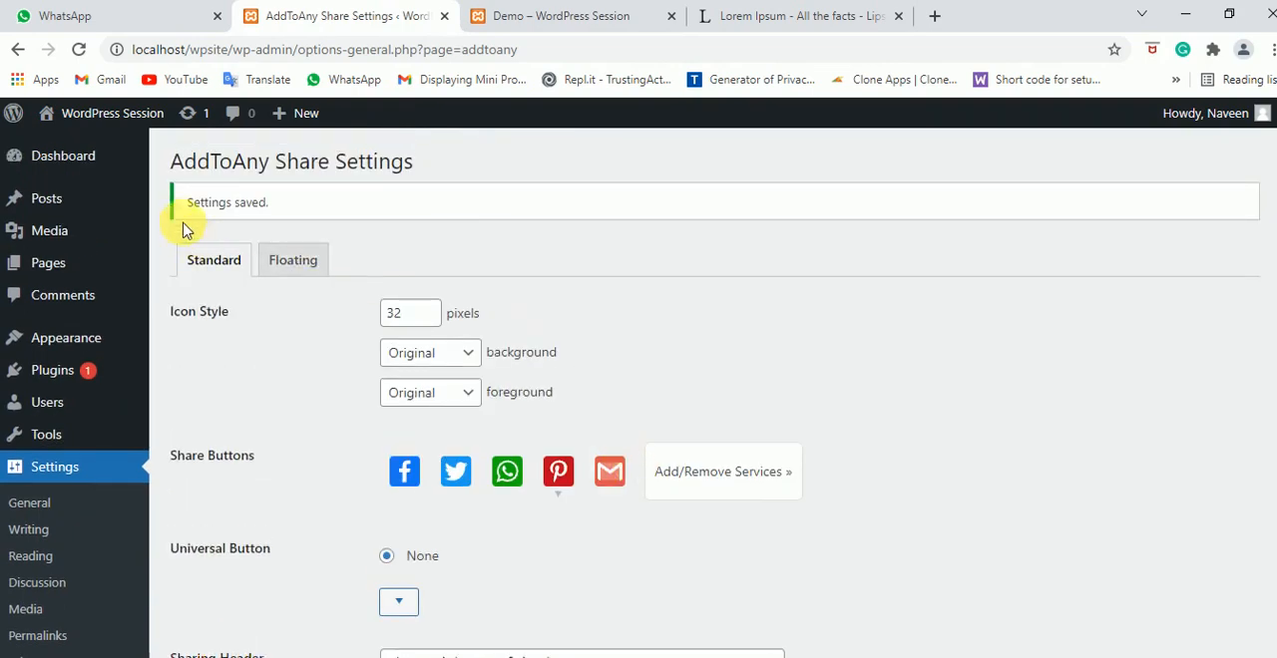
# Switch to the published Demo post and examine the sharing header and the share buttons below its text
pyautogui.click(586, 9)
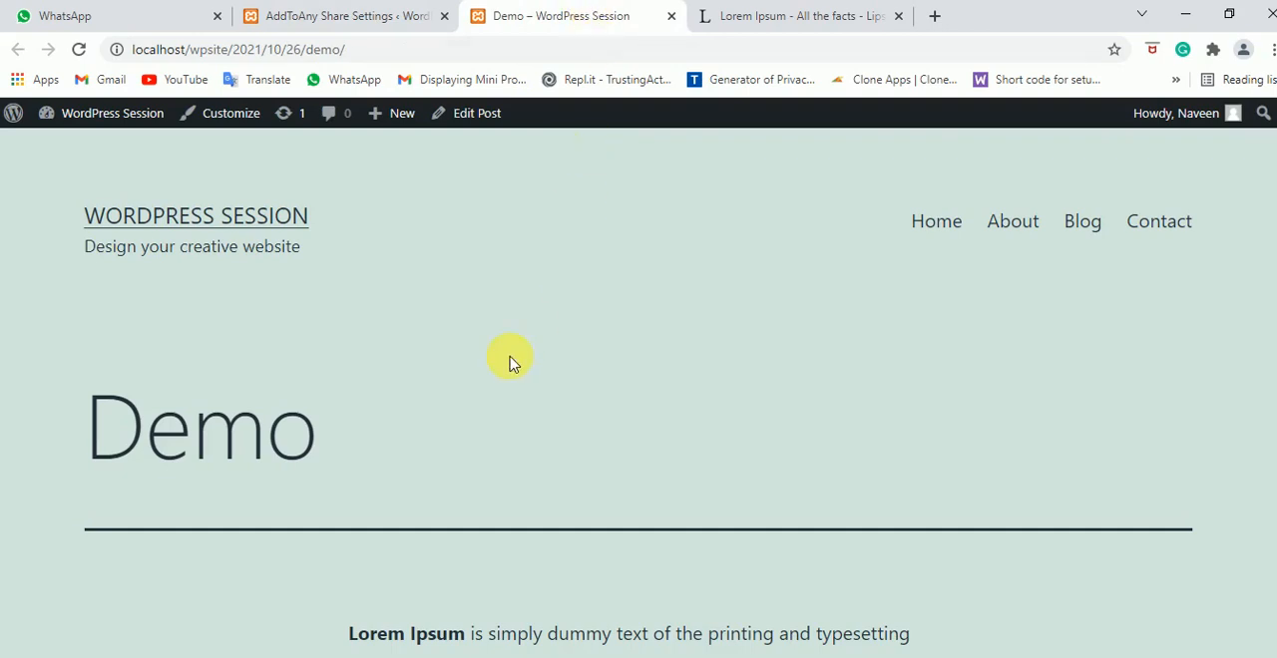
pyautogui.scroll(-6, 686, 255)
pyautogui.scroll(6, 685, 263)
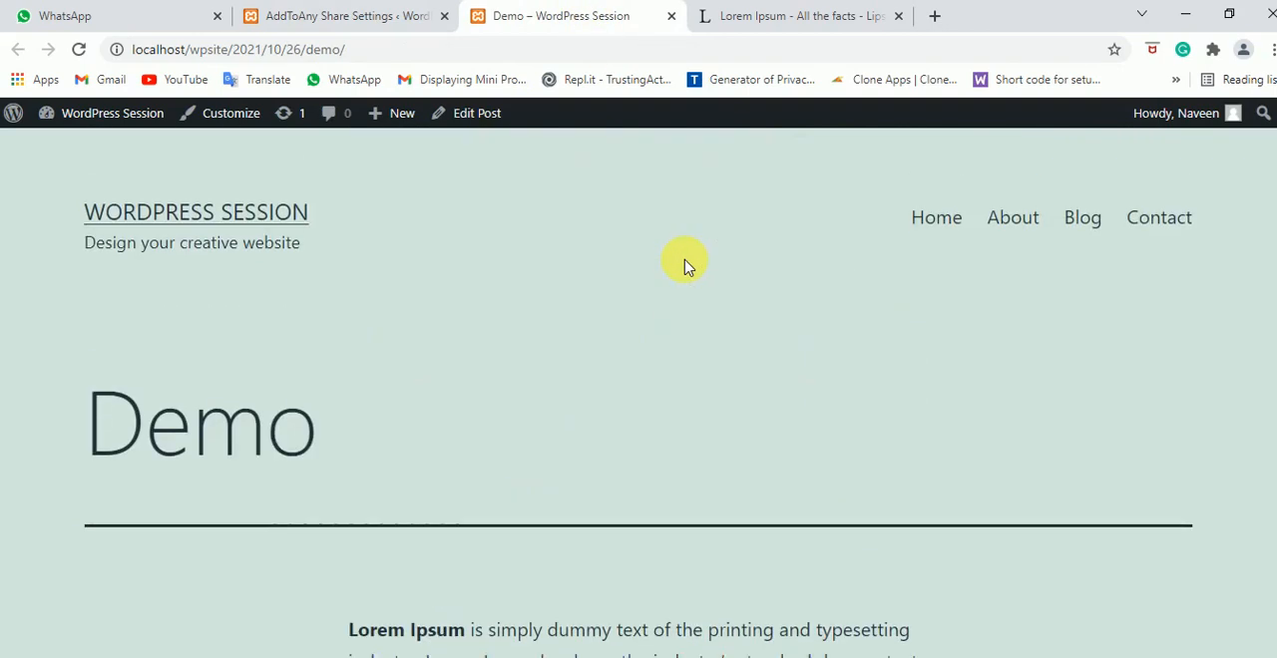
pyautogui.scroll(-15, 682, 264)
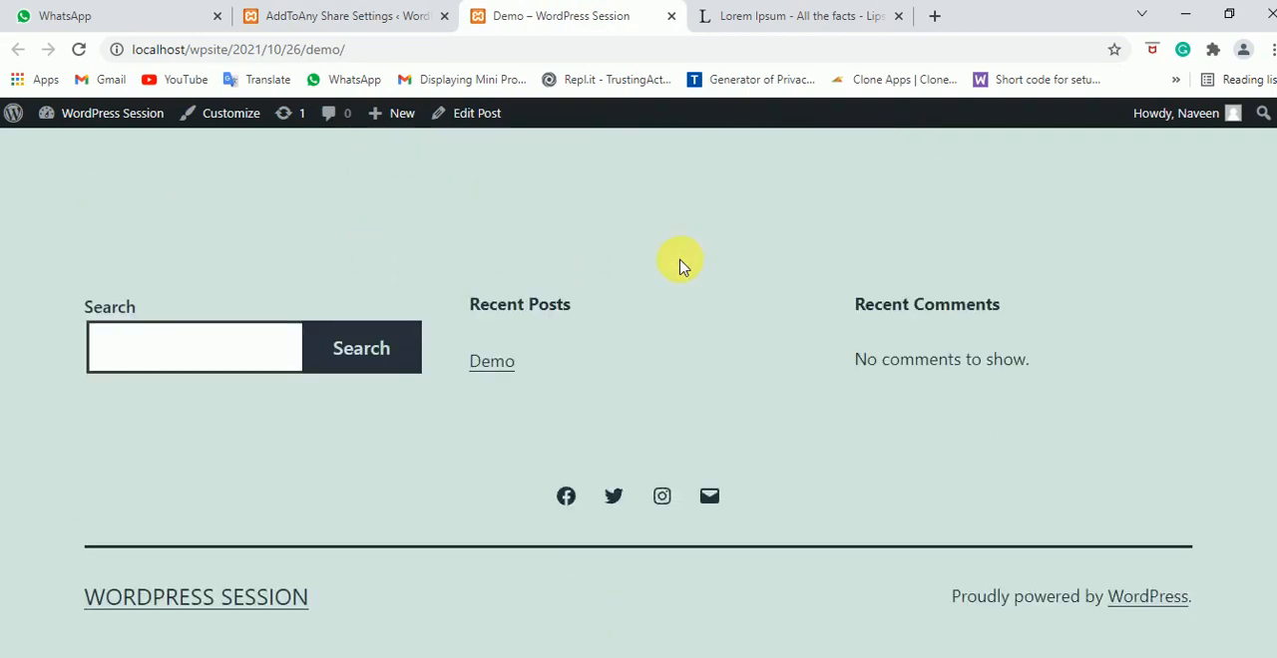
pyautogui.scroll(5, 678, 264)
pyautogui.scroll(10, 674, 267)
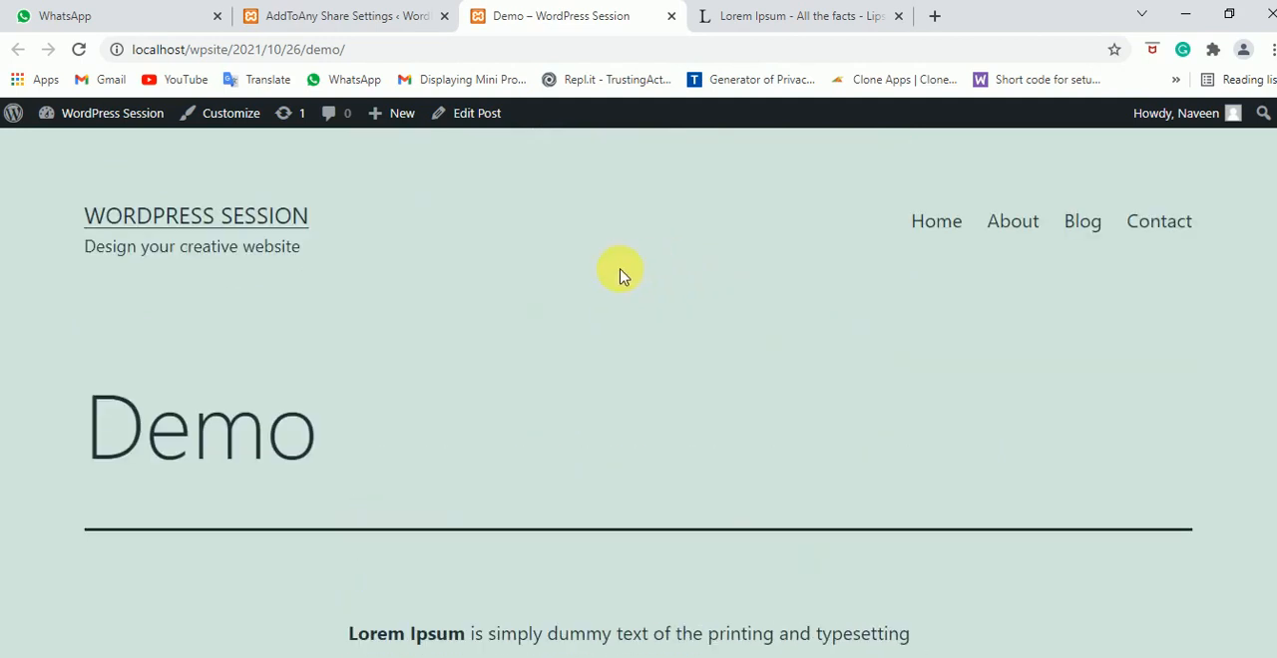
pyautogui.scroll(-6, 726, 366)
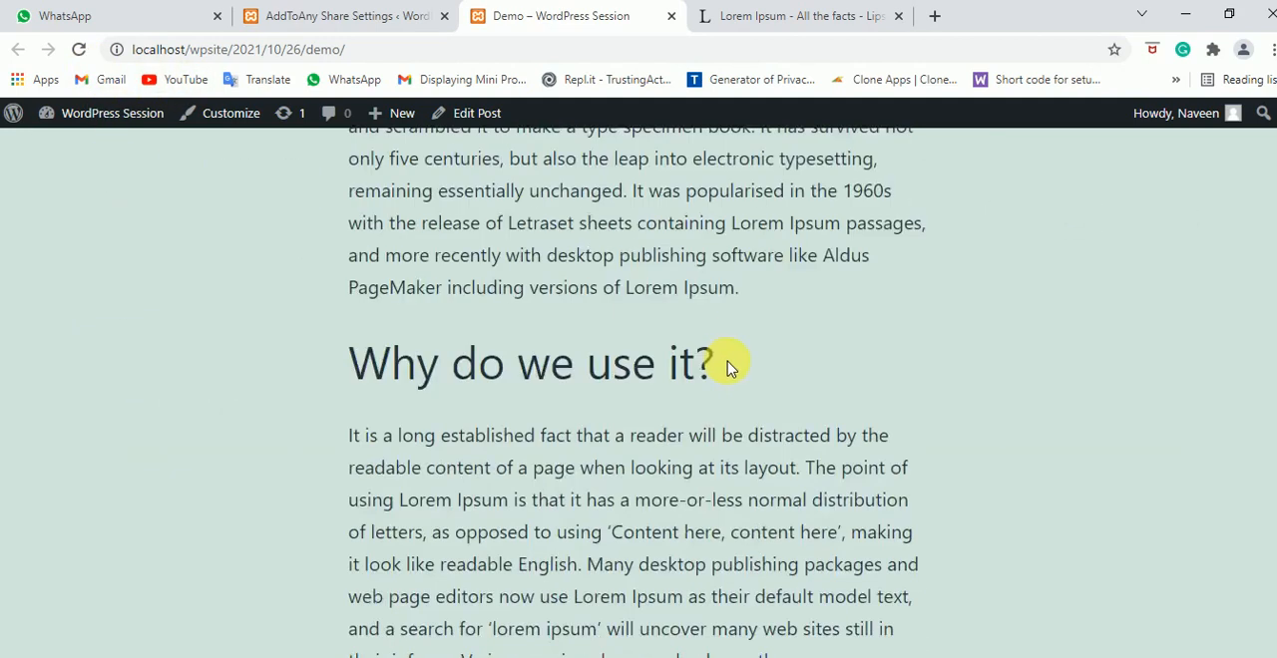
pyautogui.scroll(-8, 727, 366)
pyautogui.scroll(7, 764, 319)
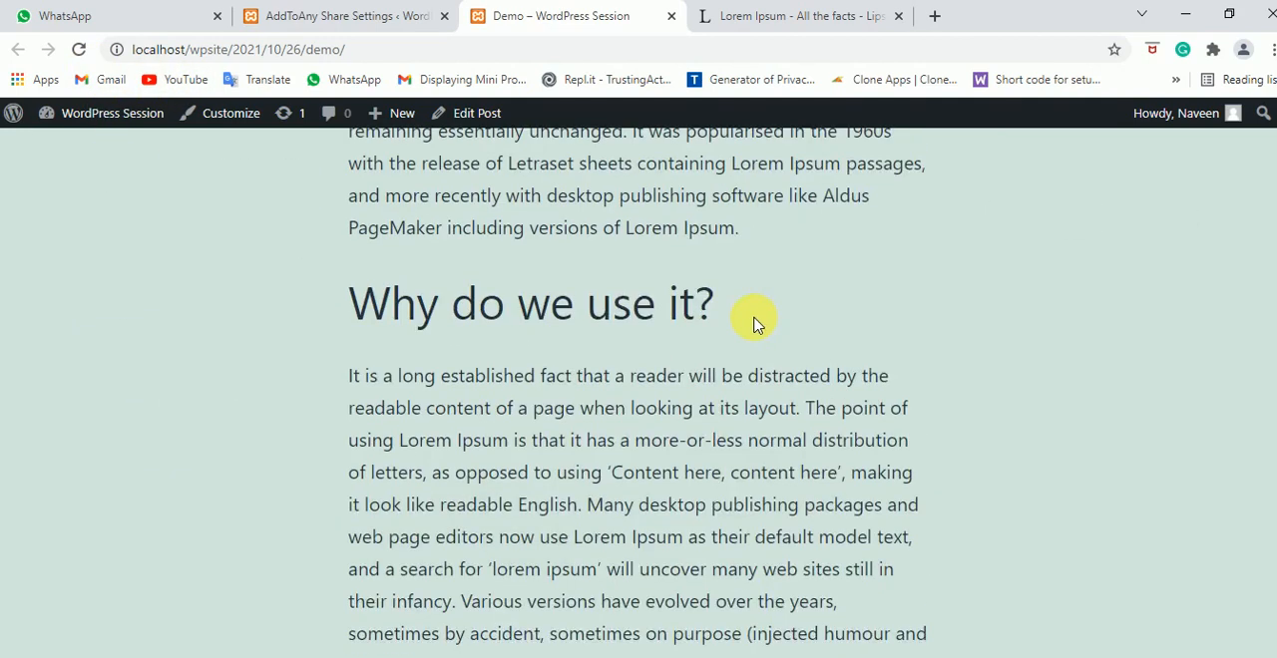
pyautogui.scroll(6, 728, 329)
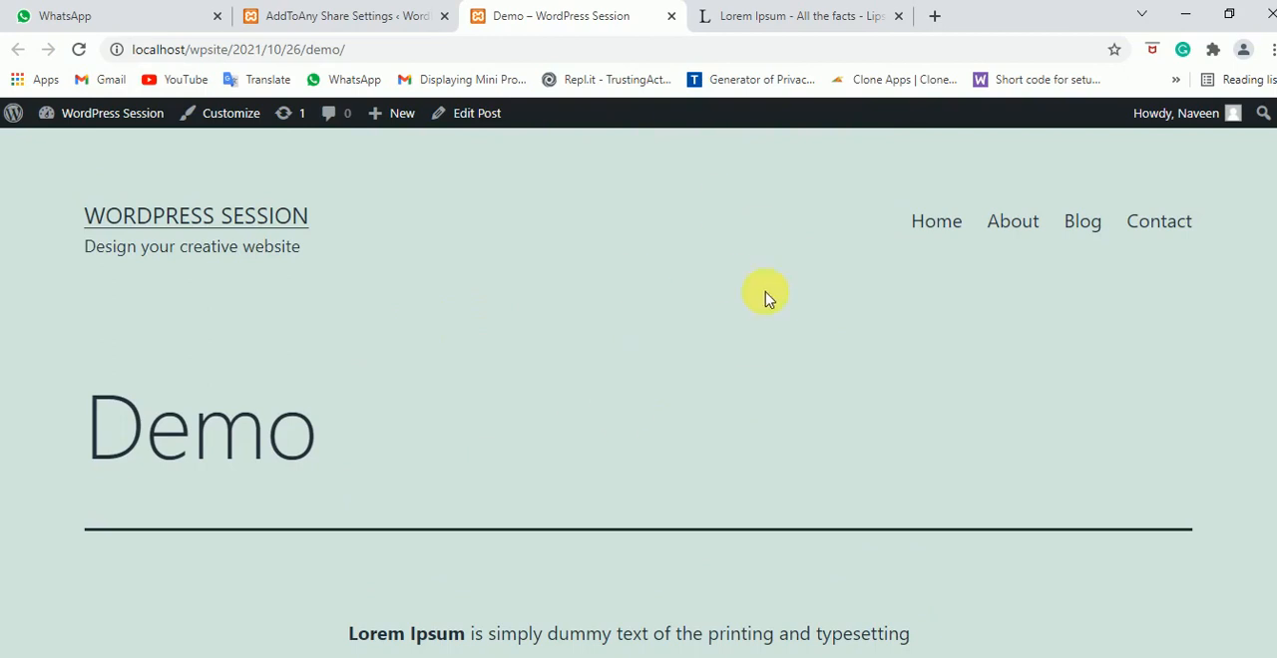
pyautogui.scroll(-6, 773, 401)
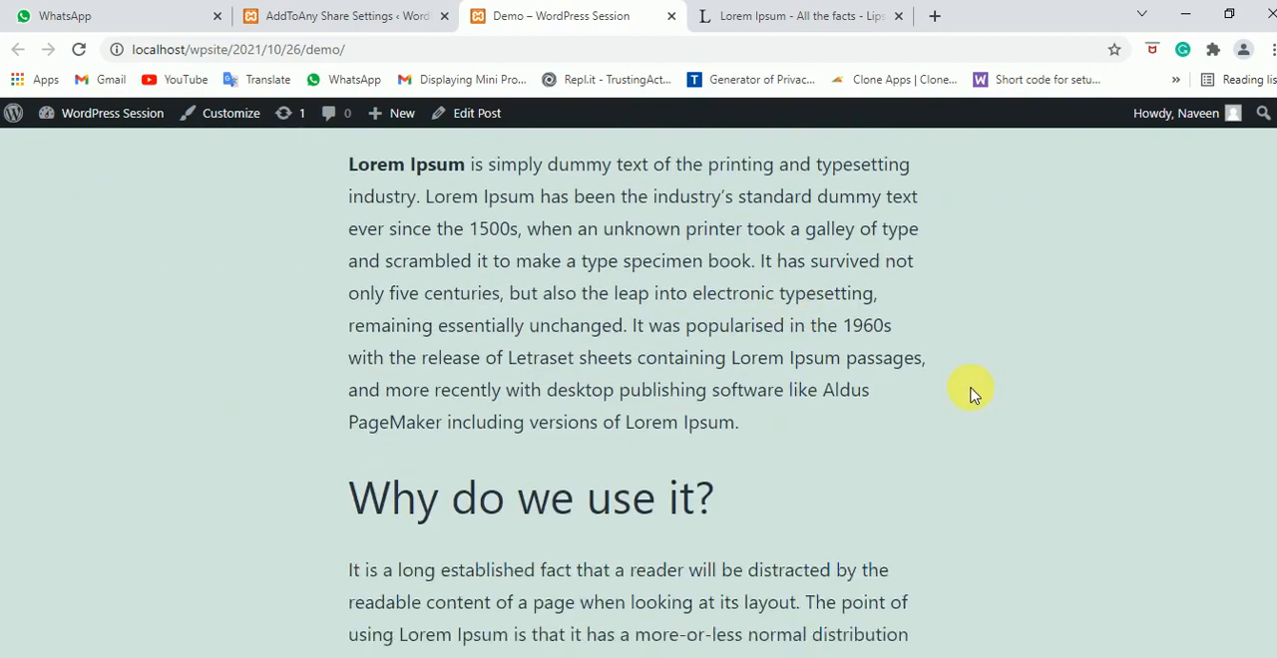
pyautogui.scroll(-5, 973, 392)
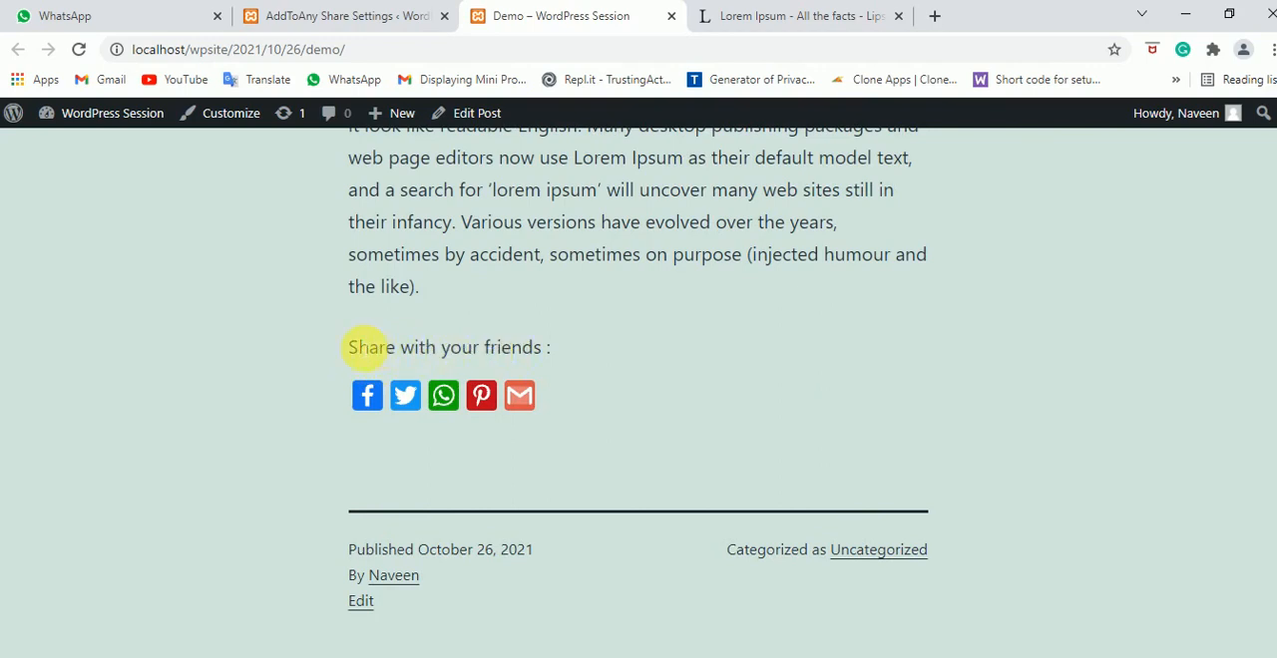
pyautogui.moveTo(356, 347); pyautogui.dragTo(570, 348)
pyautogui.click(589, 386)
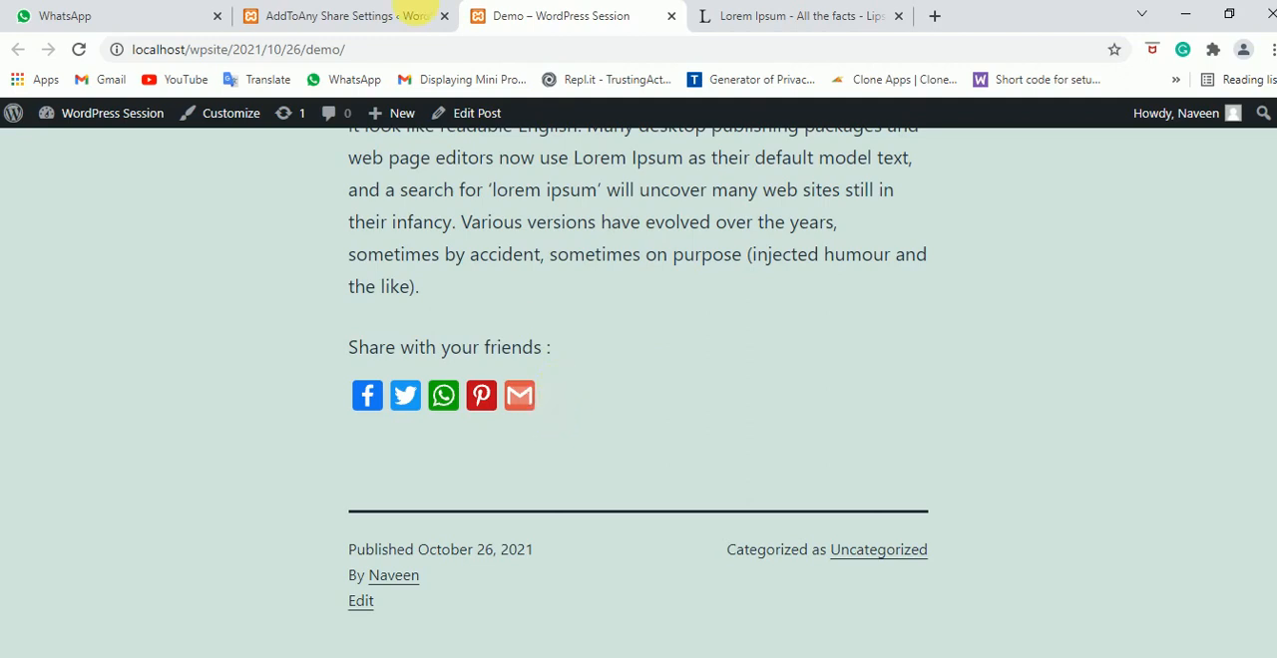
# Return to the AddToAny settings, set the universal button to the blue plus icon and save the changes
pyautogui.click(333, 12)
pyautogui.scroll(-1, 660, 379)
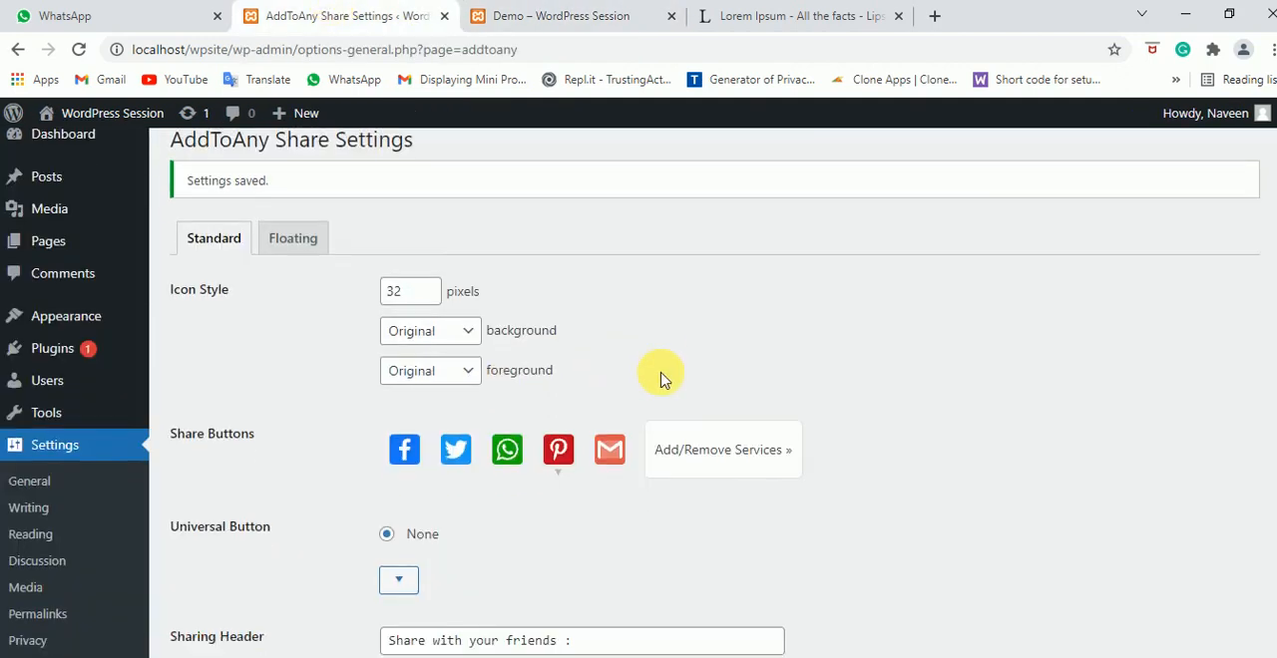
pyautogui.scroll(-3, 660, 379)
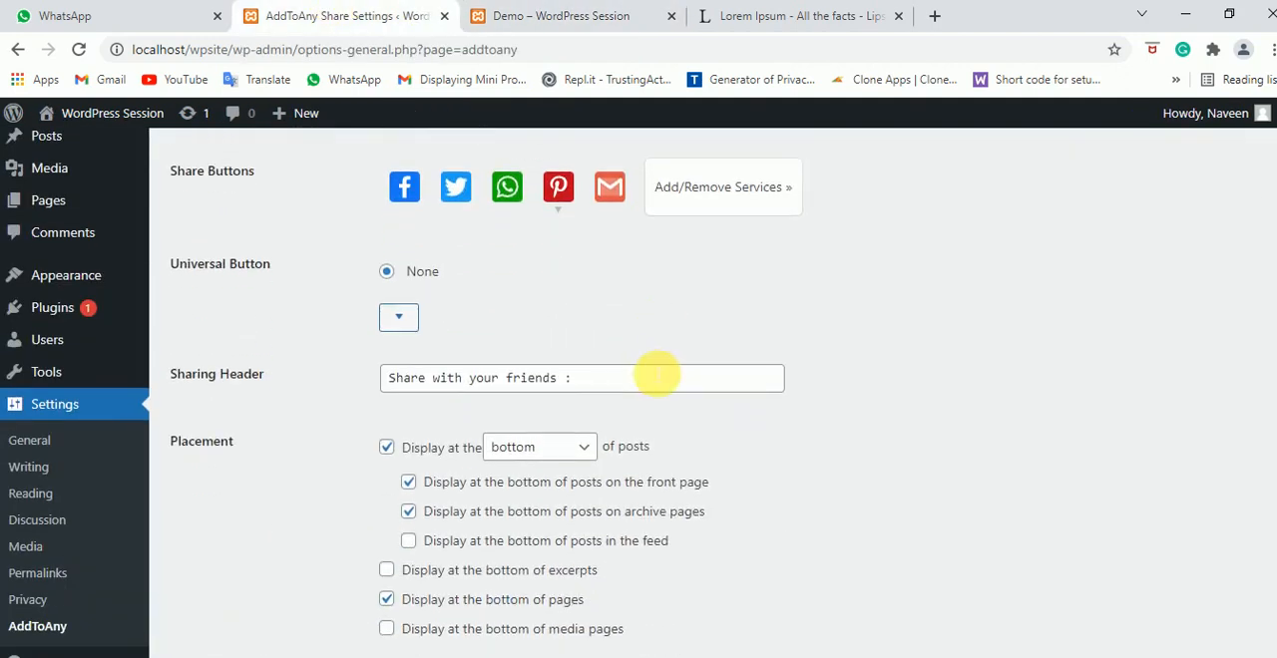
pyautogui.click(400, 316)
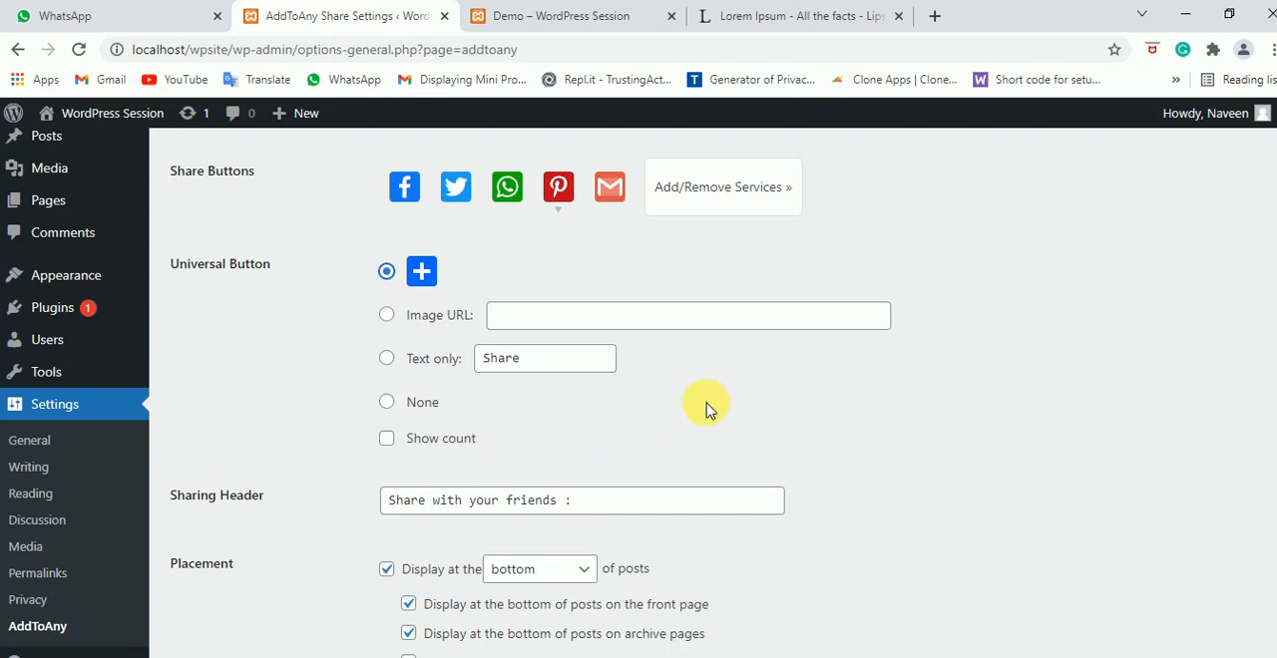
pyautogui.scroll(-8, 662, 236)
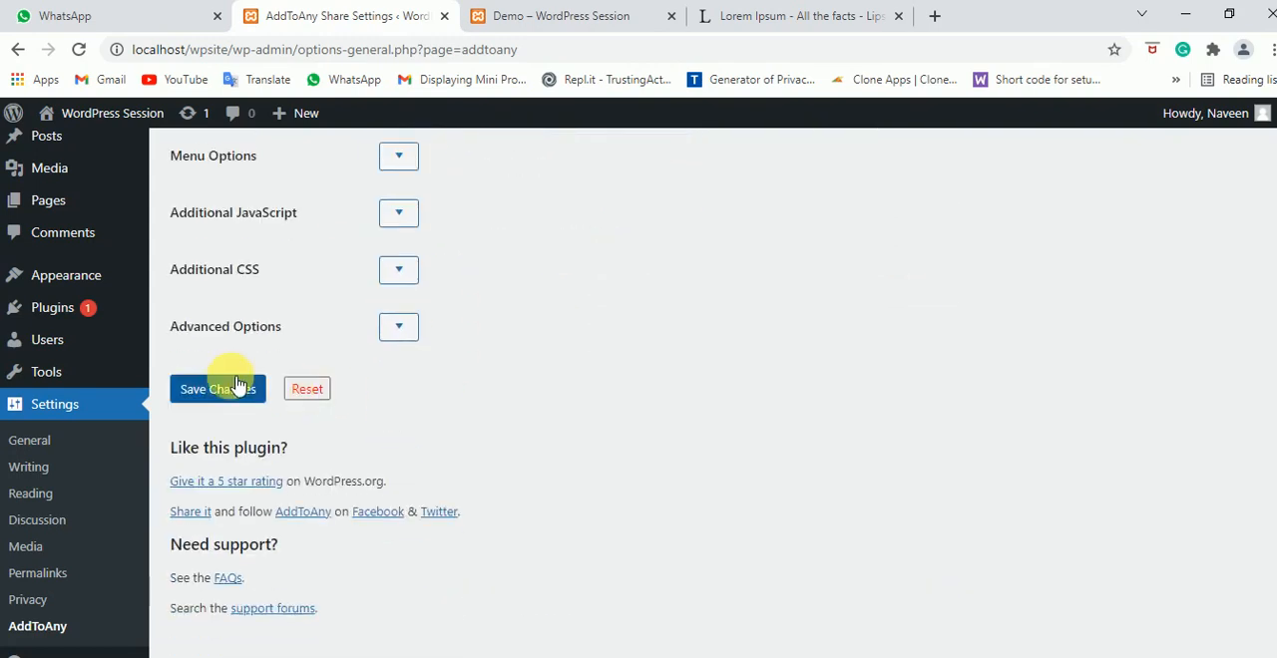
pyautogui.click(218, 389)
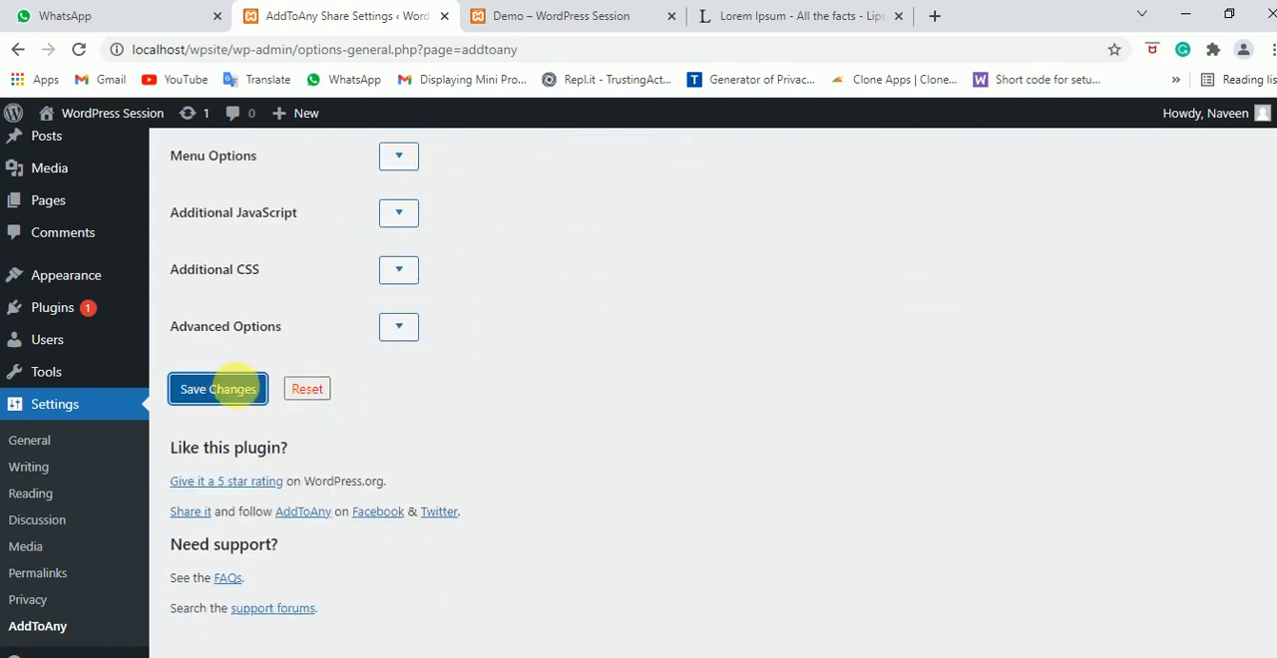
# Reload the Demo post and preview the share menu of the universal plus button
pyautogui.click(577, 14)
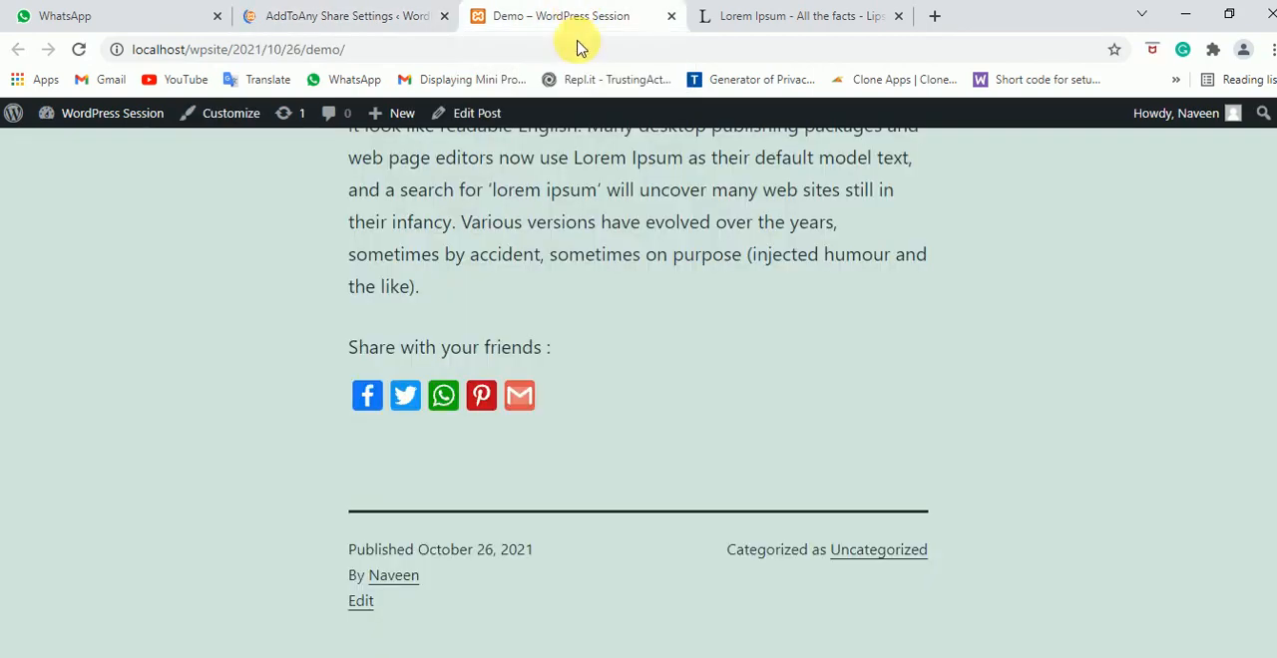
pyautogui.click(79, 49)
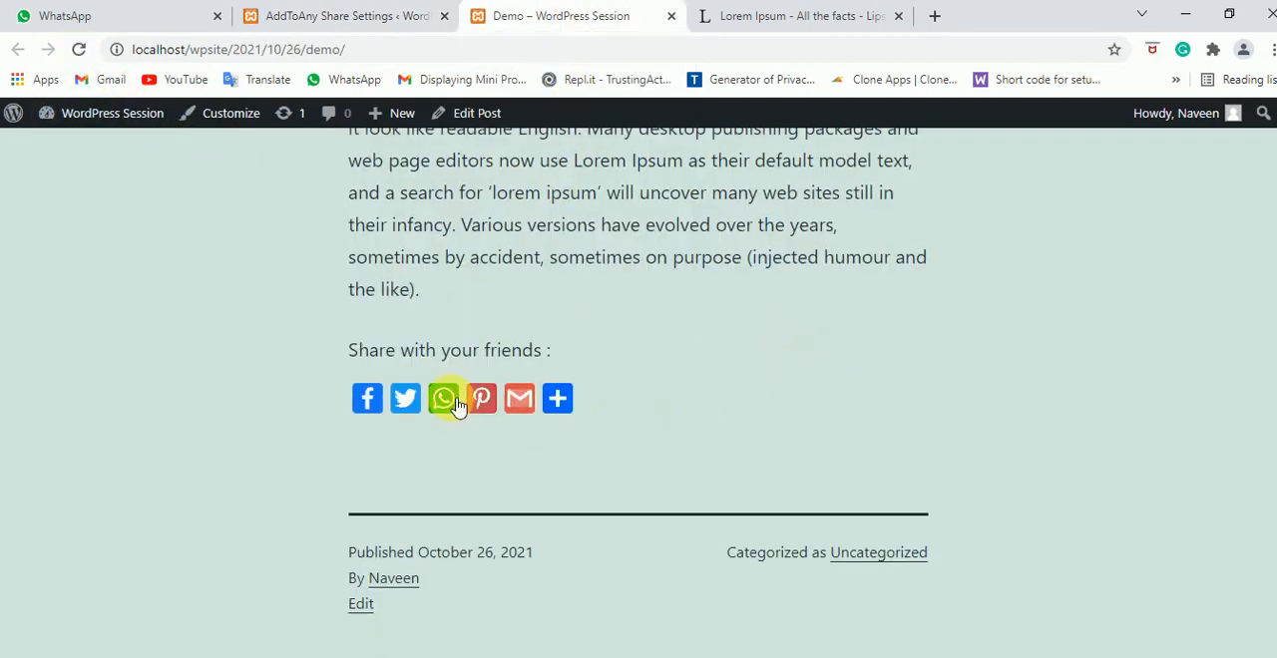
pyautogui.moveTo(581, 400)
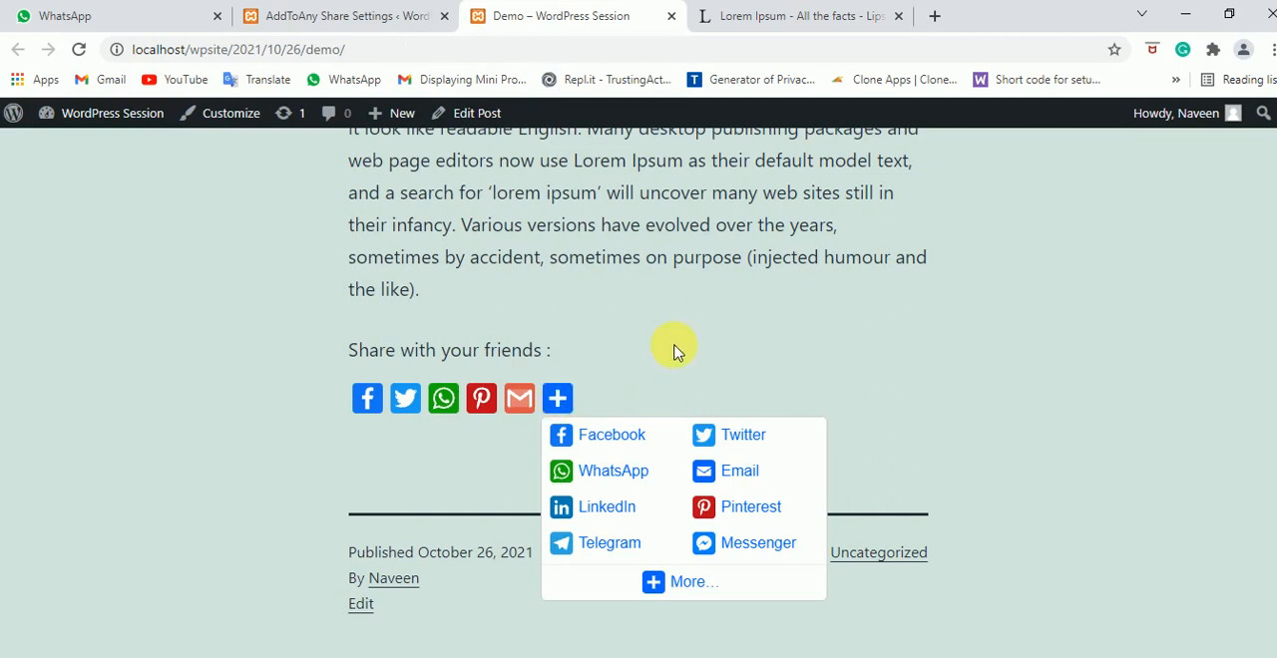
pyautogui.scroll(-1, 662, 329)
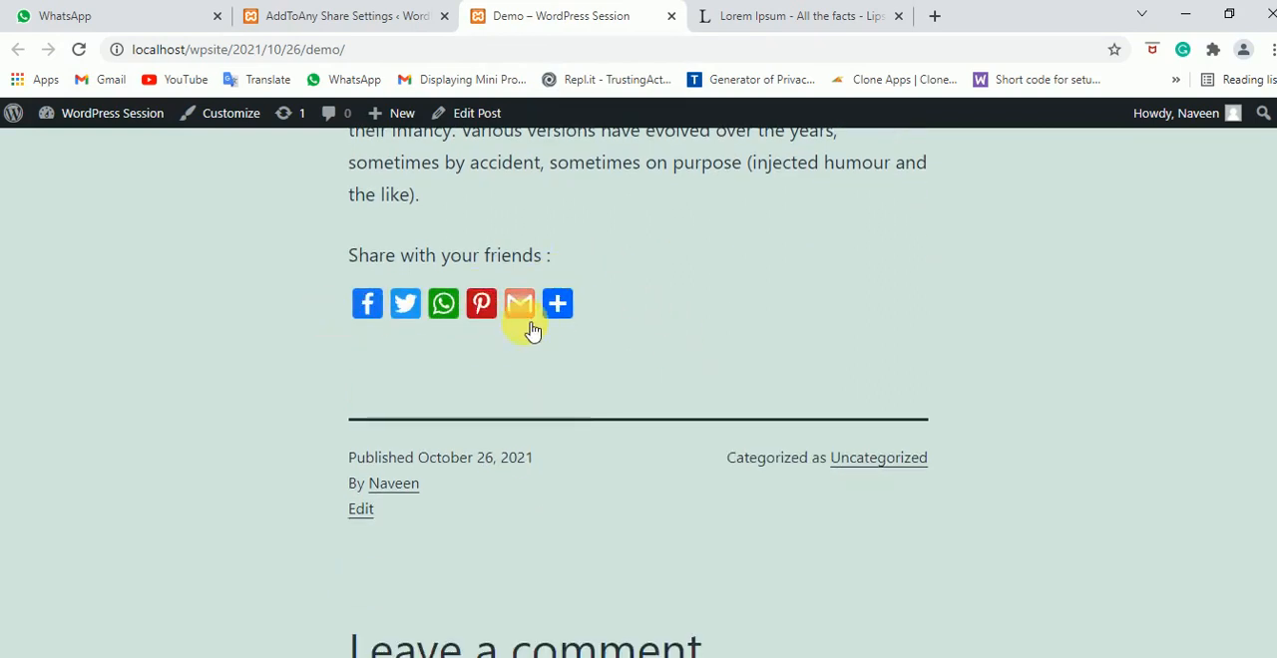
pyautogui.moveTo(559, 316)
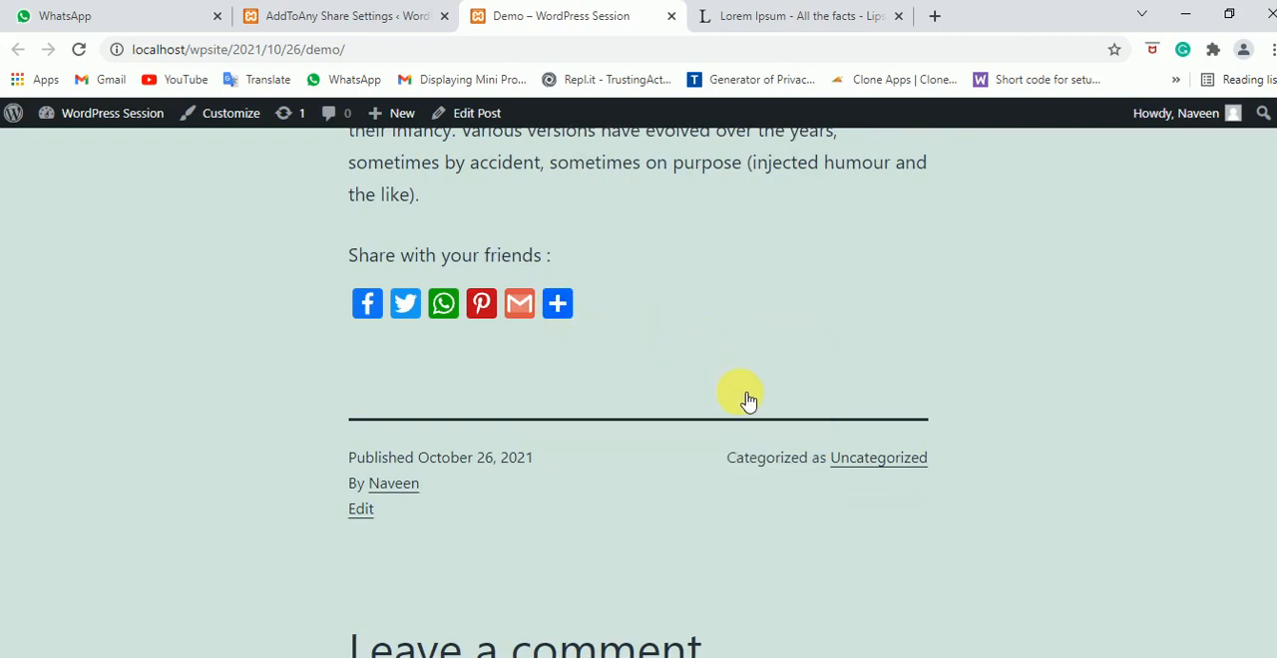
# Open the full list of sharing services from the plus button and look through it to the end
pyautogui.click(563, 307)
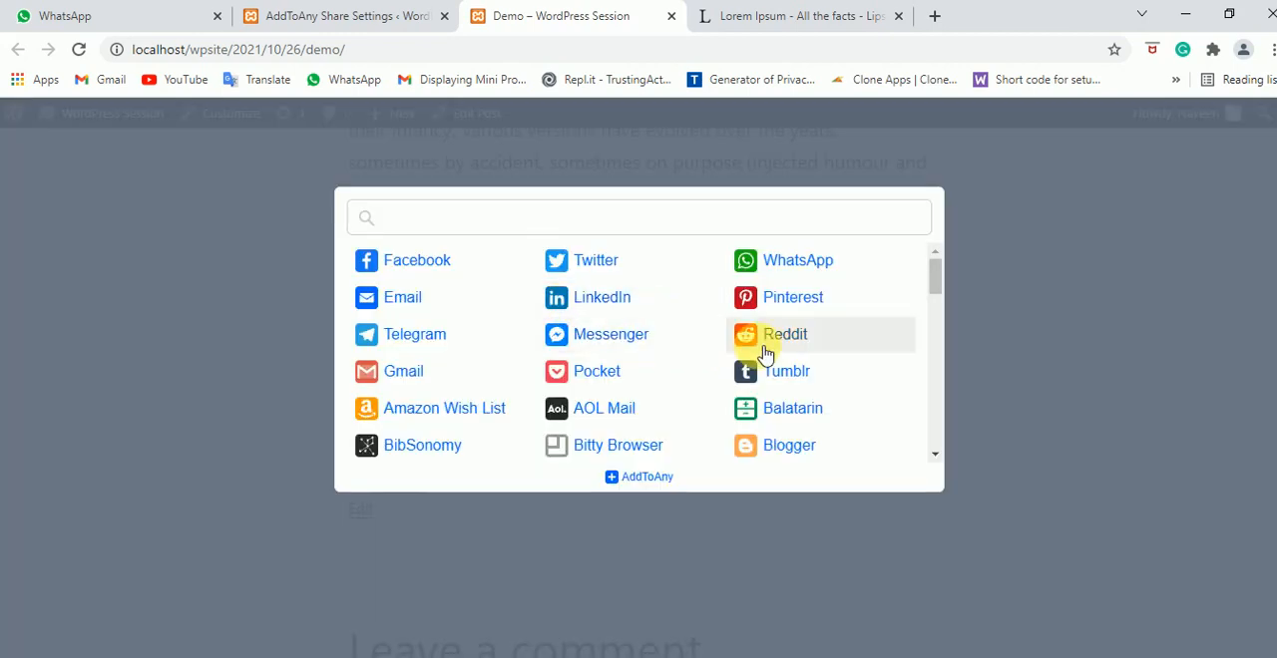
pyautogui.scroll(-10, 760, 339)
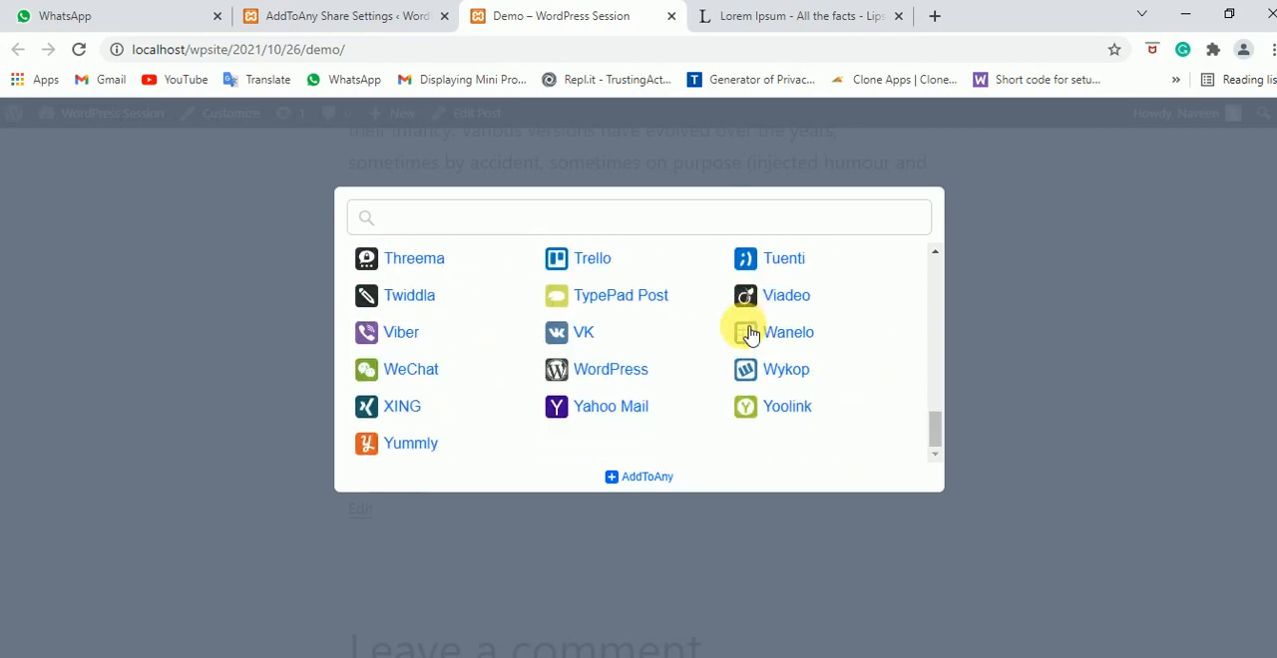
pyautogui.scroll(-3, 667, 348)
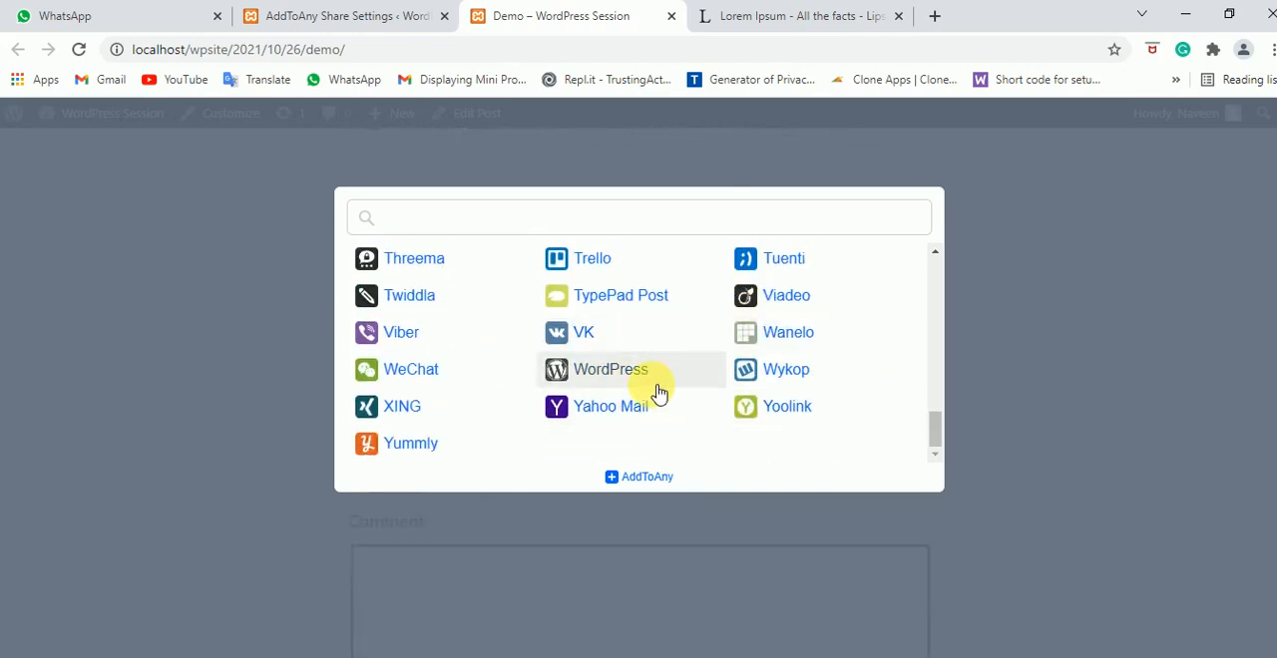
pyautogui.scroll(1, 609, 391)
pyautogui.scroll(-3, 539, 379)
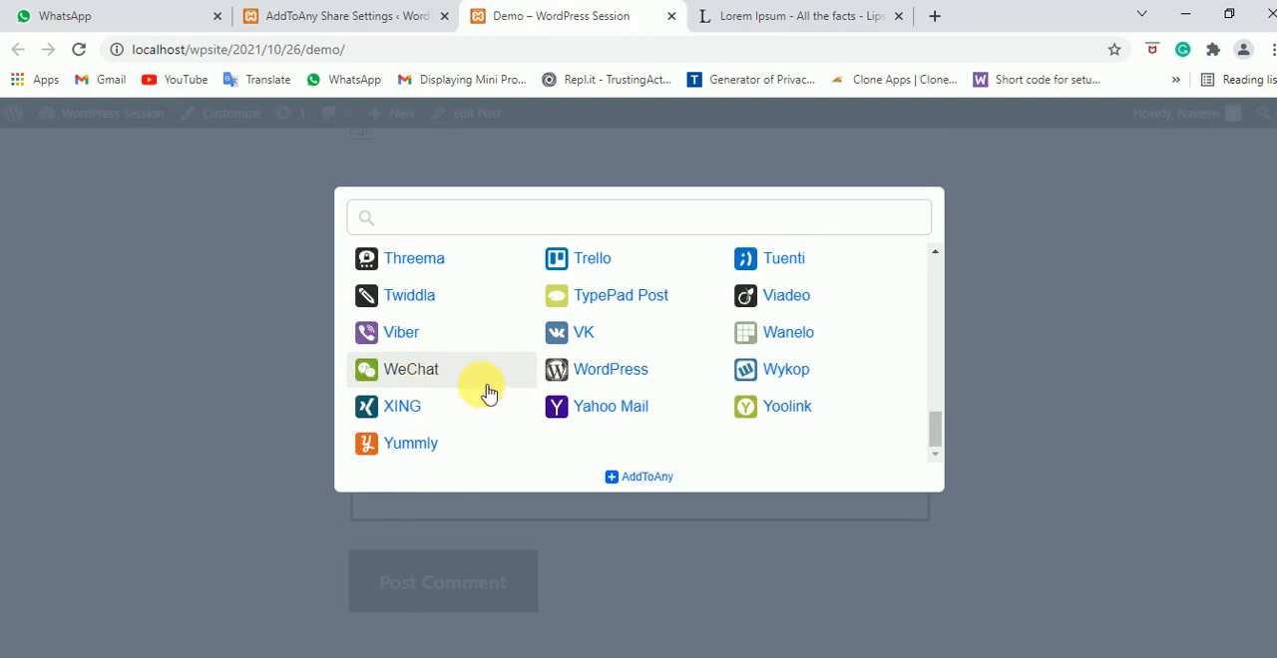
# Test the WeChat share option, then close its share page and the services list
pyautogui.click(488, 393)
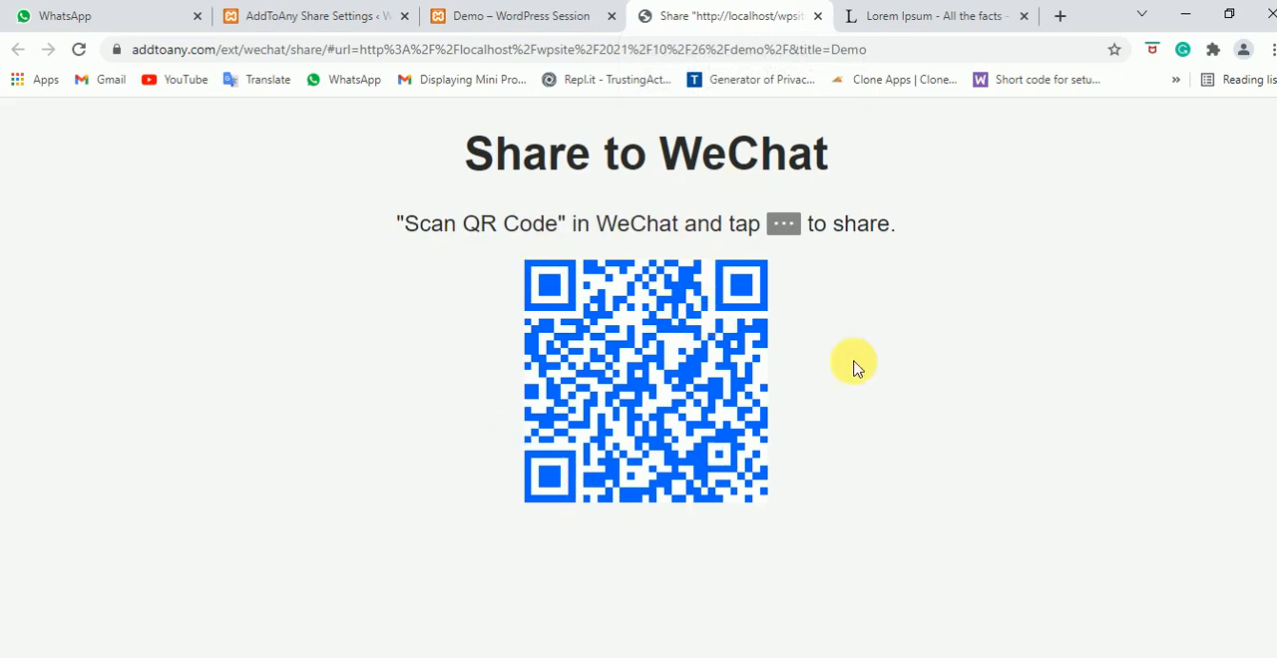
pyautogui.click(818, 17)
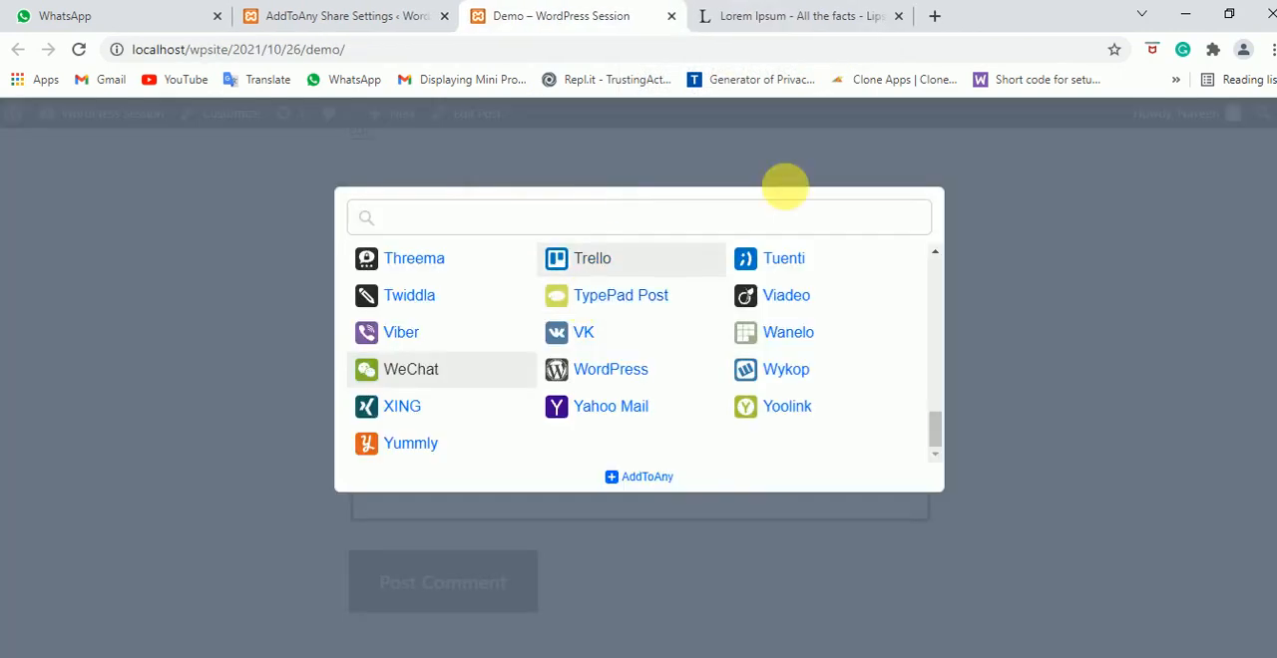
pyautogui.click(1091, 346)
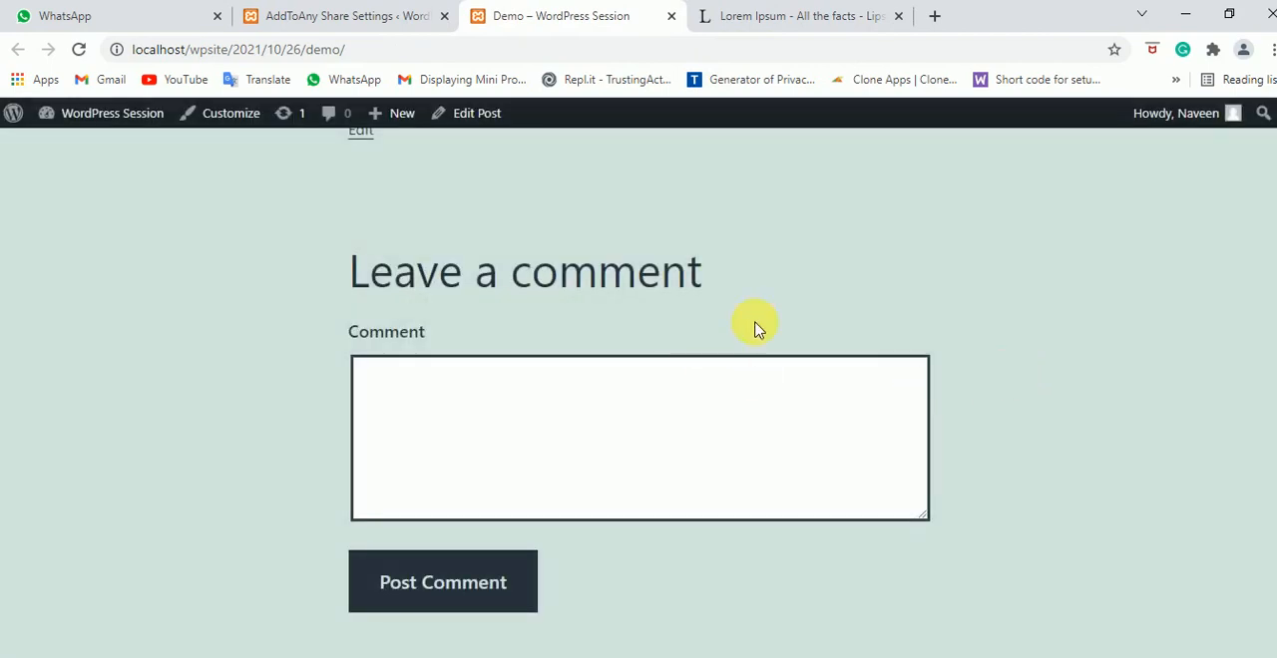
# Go back to the post's share buttons and check the plus button's quick service menu once more
pyautogui.scroll(4, 758, 325)
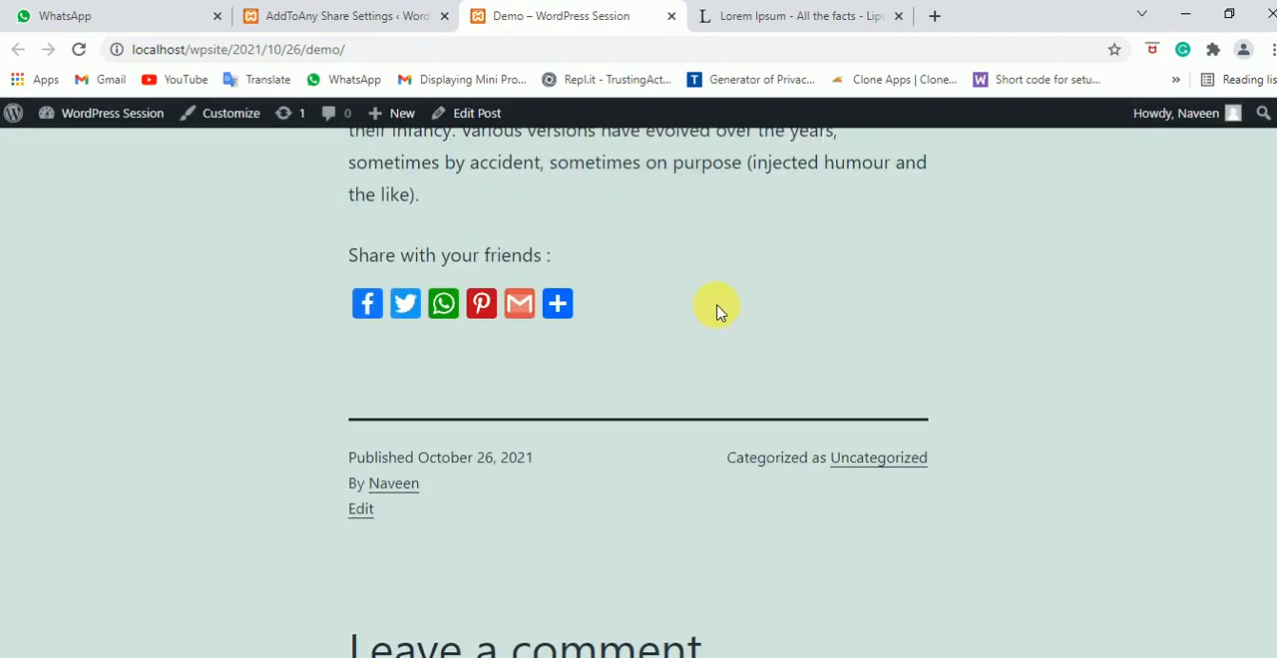
pyautogui.moveTo(559, 302)
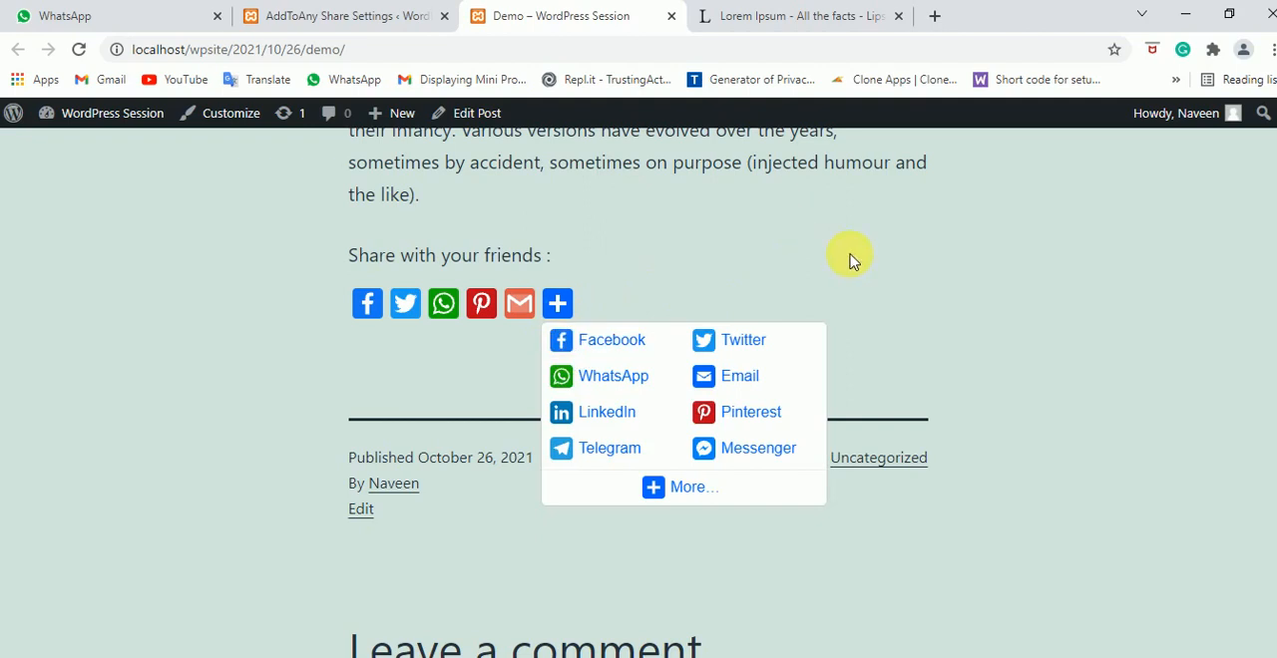
pyautogui.scroll(2, 768, 317)
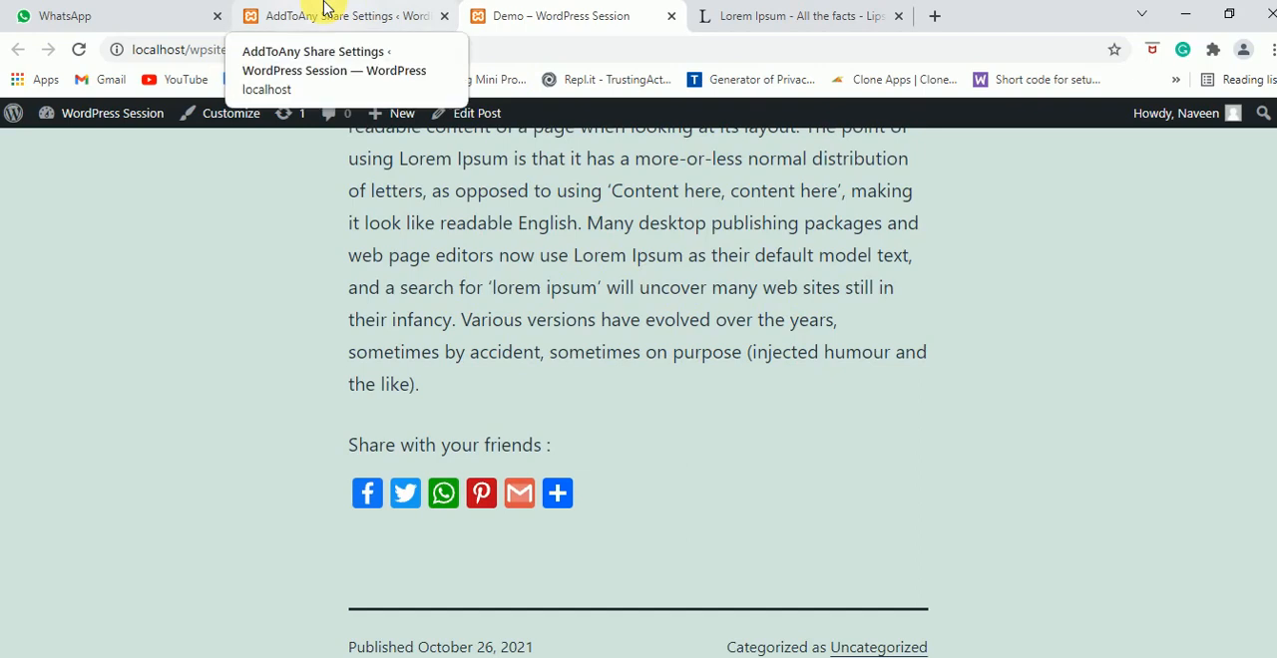
# Go from the AddToAny settings to the site's list of pages and view the published About page in a new tab
pyautogui.click(324, 10)
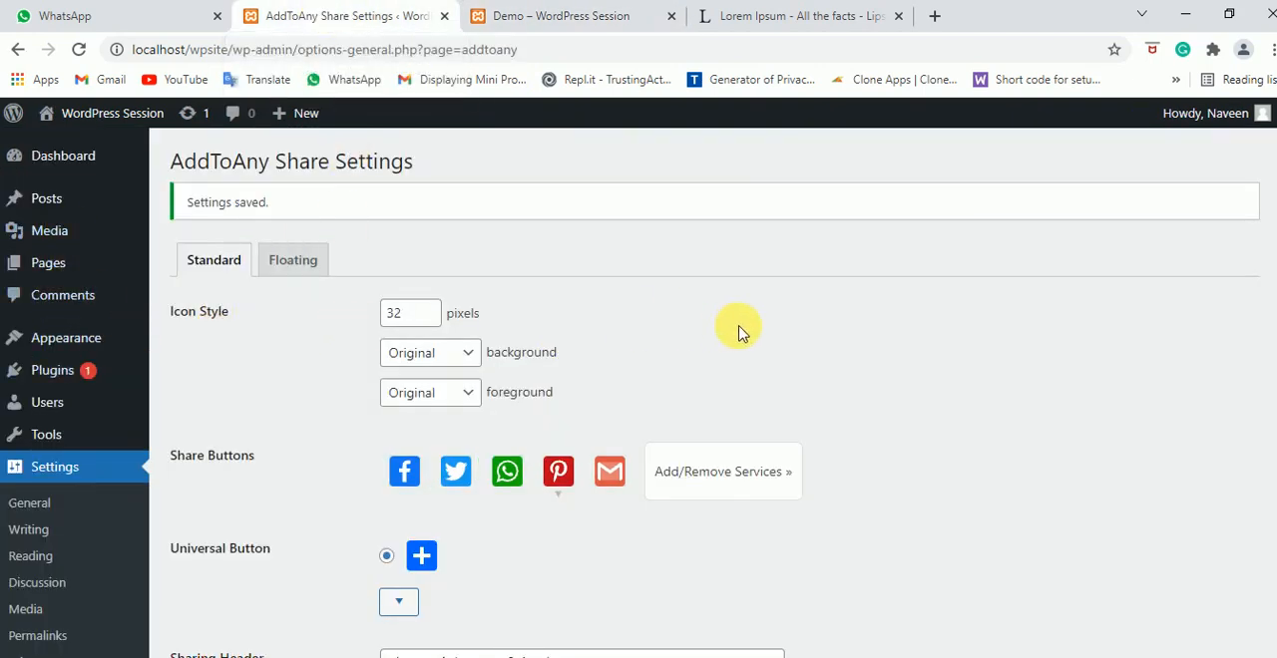
pyautogui.click(53, 270)
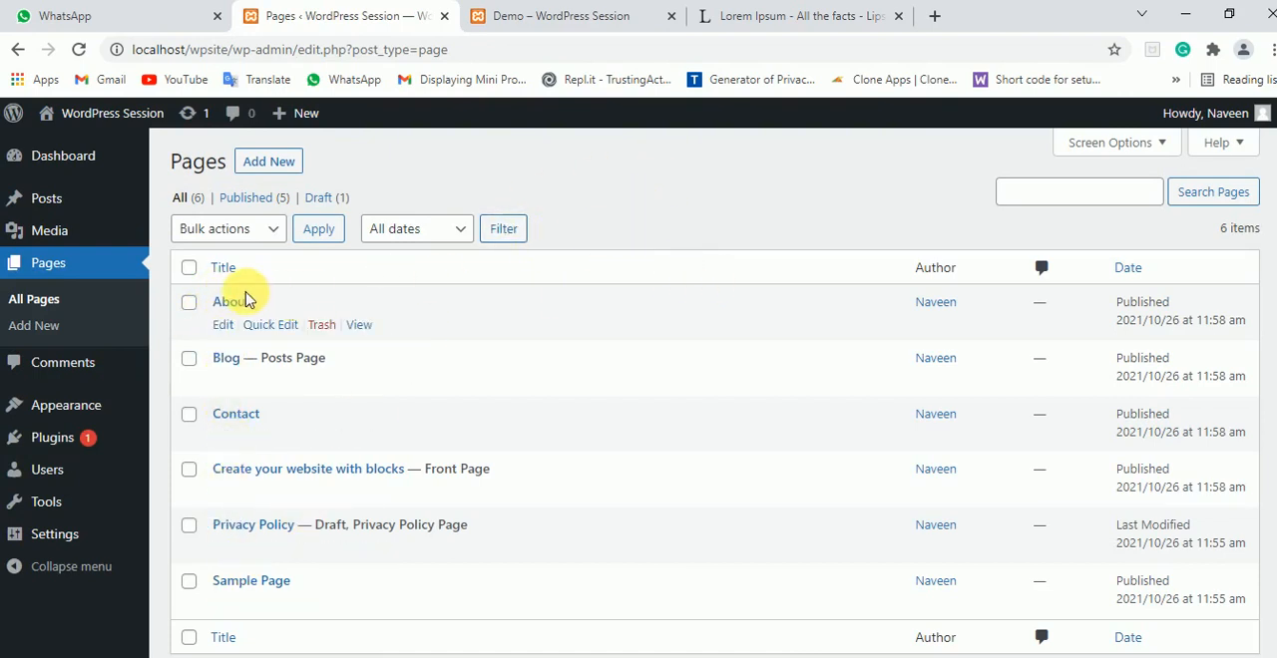
pyautogui.keyDown('ctrl'); pyautogui.click(361, 328); pyautogui.keyUp('ctrl')
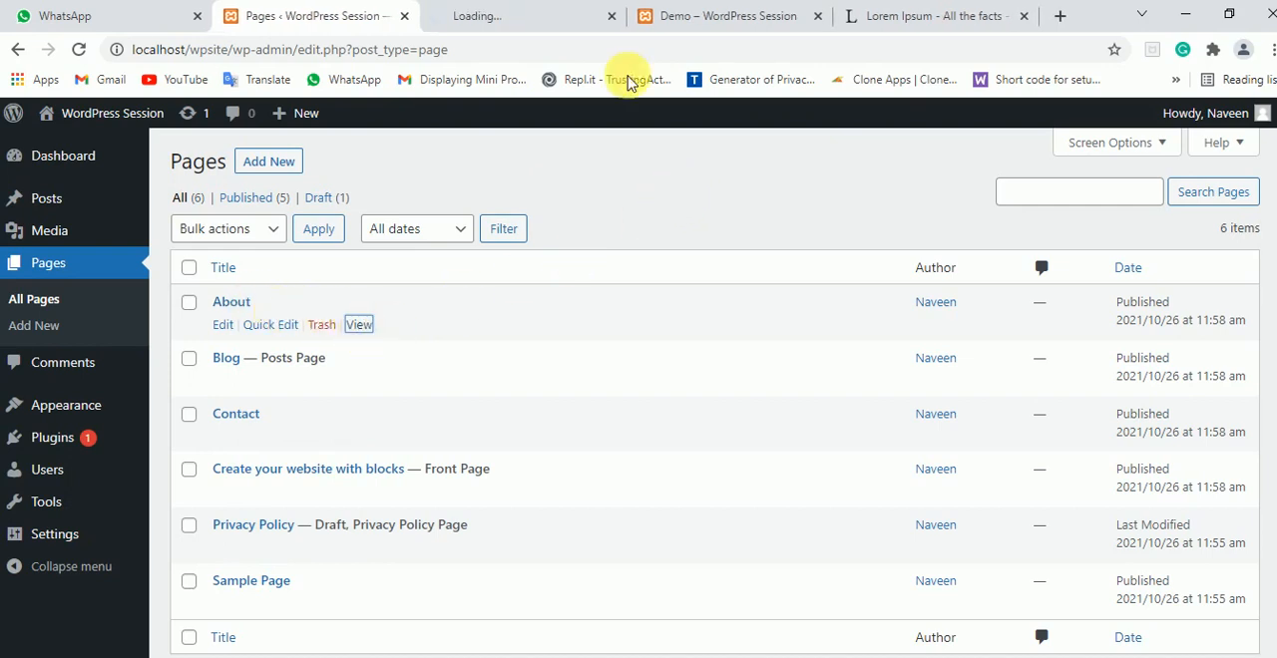
pyautogui.click(519, 16)
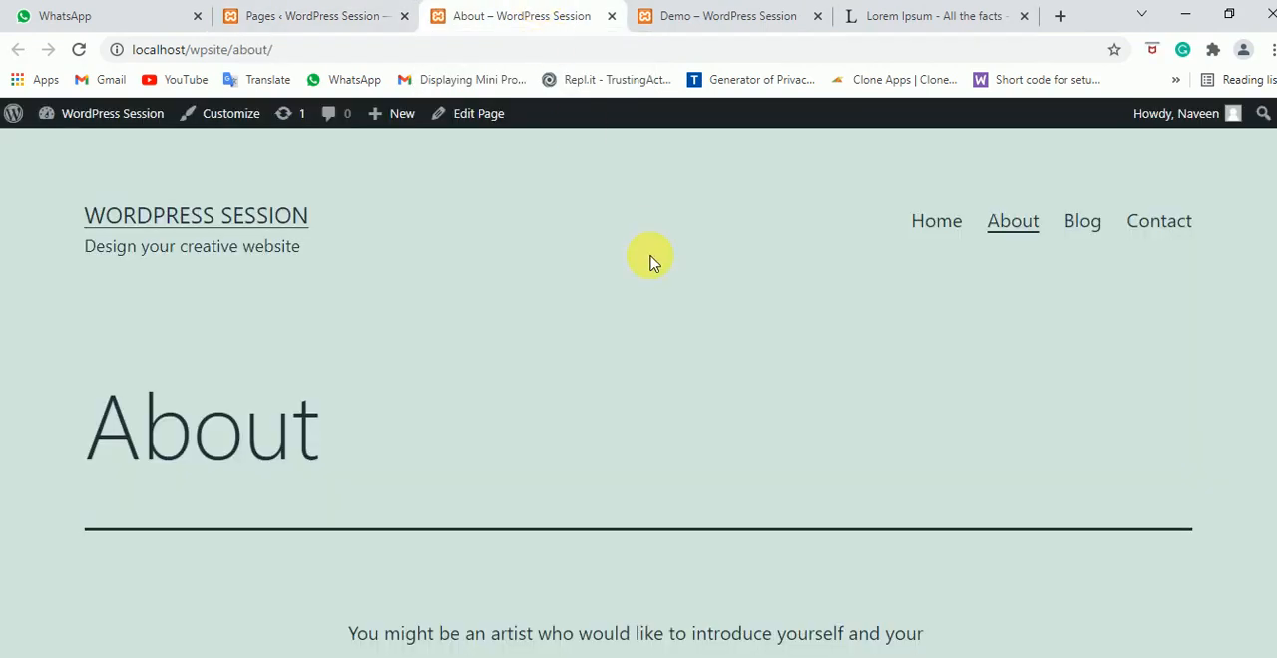
# Check the share buttons below the About page's text and preview the universal plus button's service menu
pyautogui.scroll(-5, 667, 322)
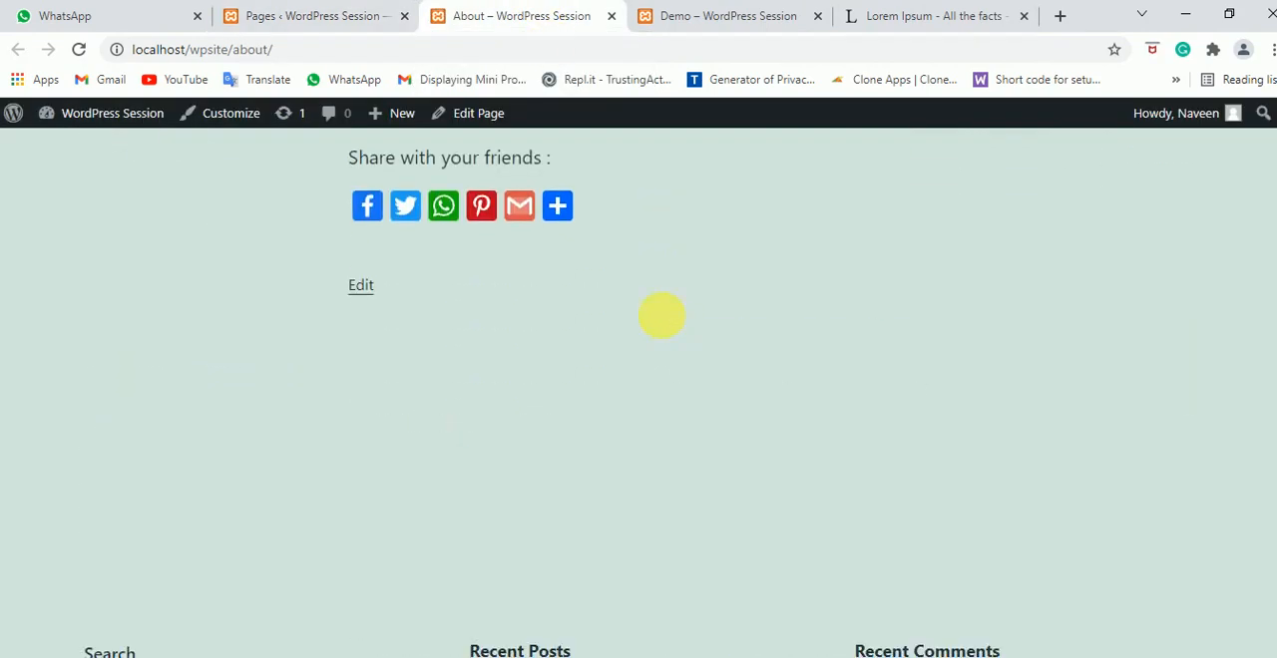
pyautogui.scroll(2, 662, 314)
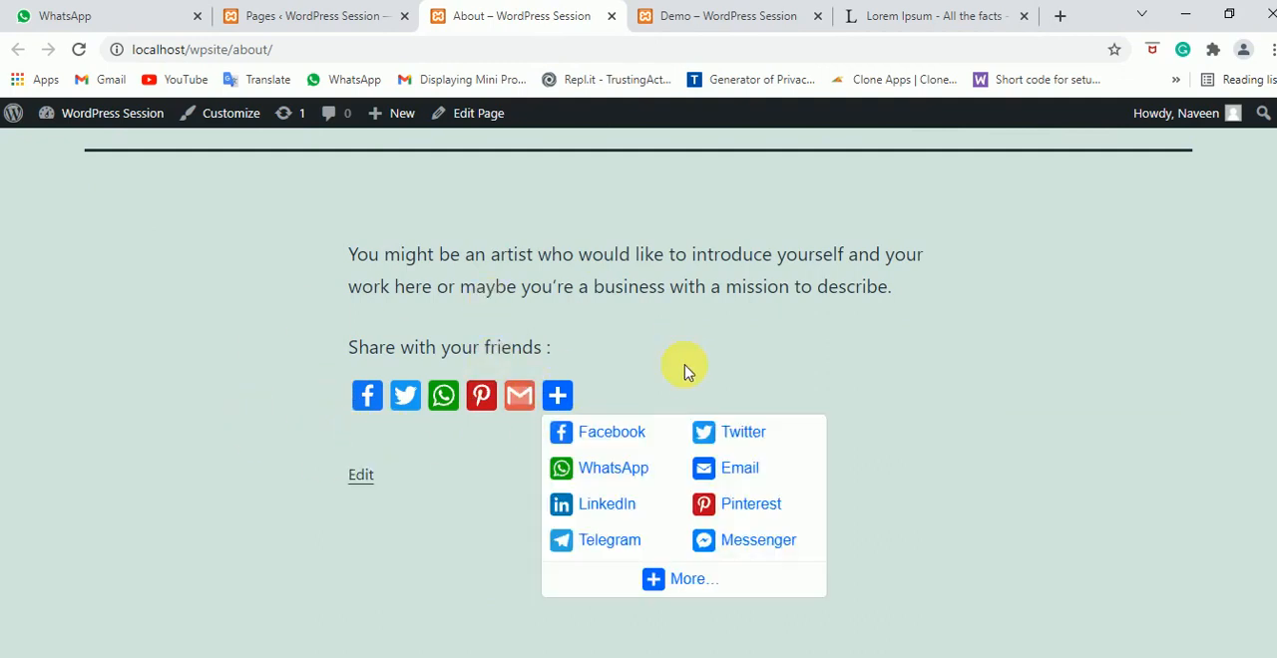
pyautogui.click(312, 14)
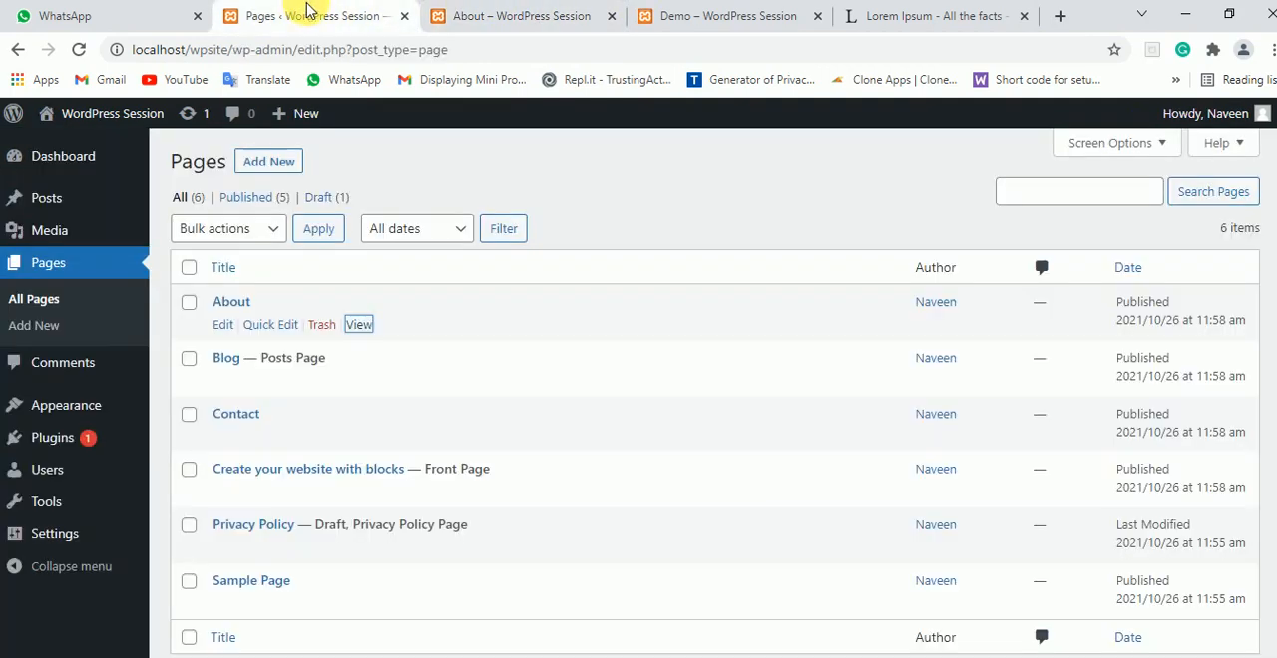
pyautogui.click(553, 14)
pyautogui.scroll(1, 748, 359)
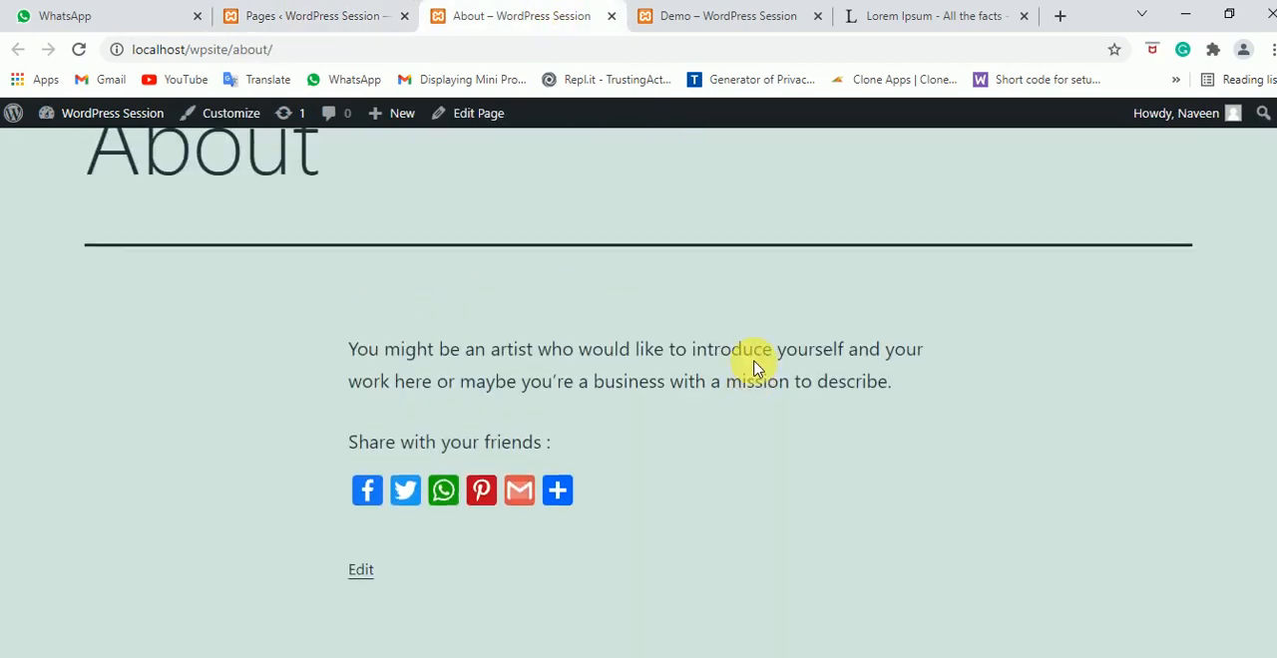
pyautogui.scroll(1, 754, 369)
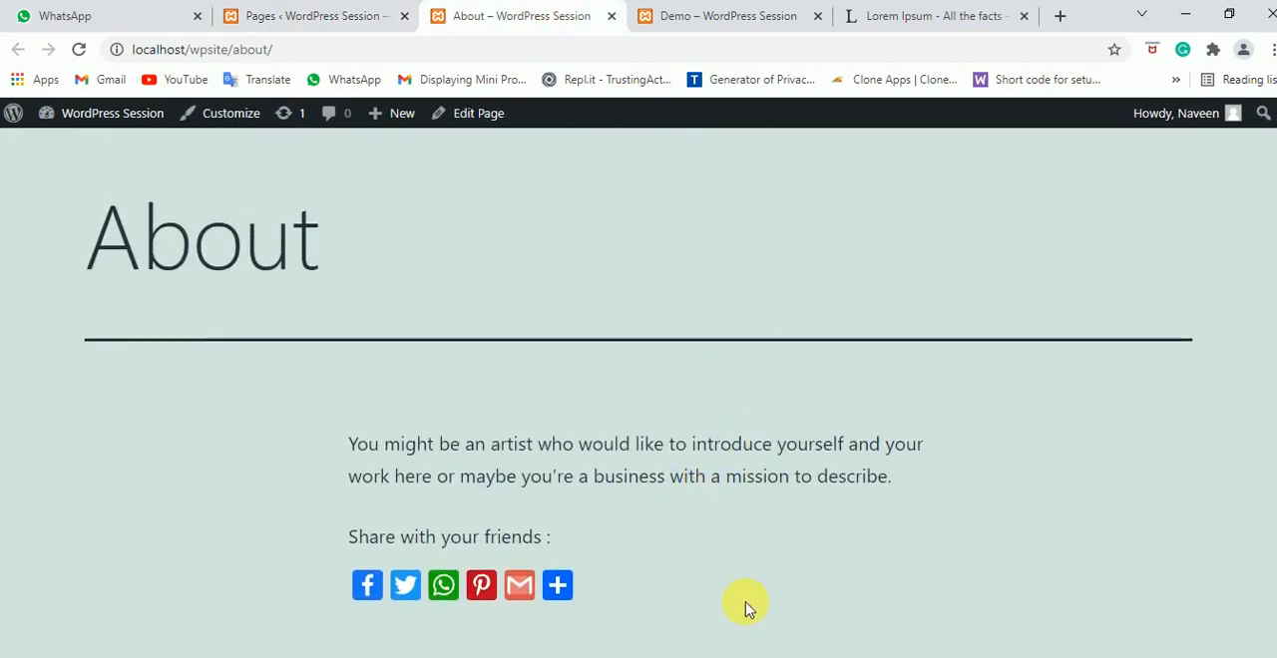